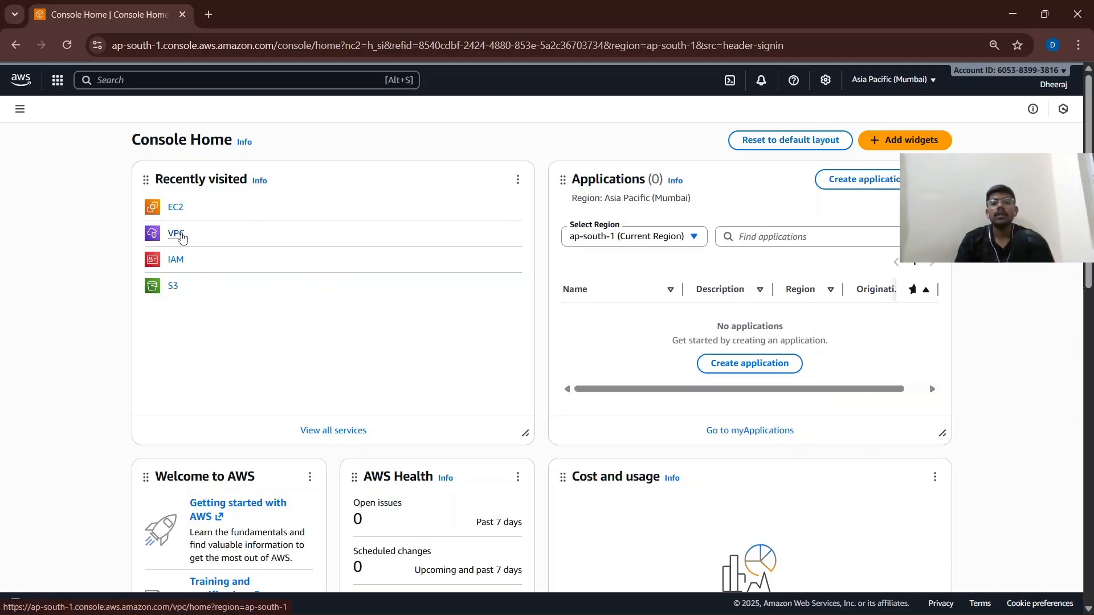
# Start creating a new VPC in the VPC console and give it the name tag MyVPC-114.
pyautogui.click(176, 234)
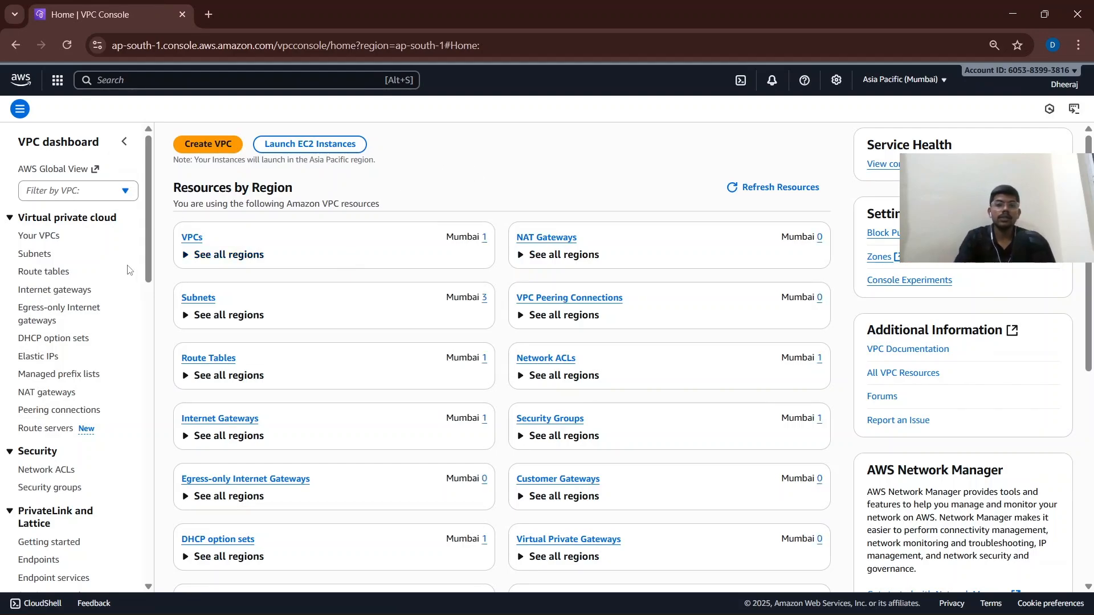
pyautogui.click(56, 243)
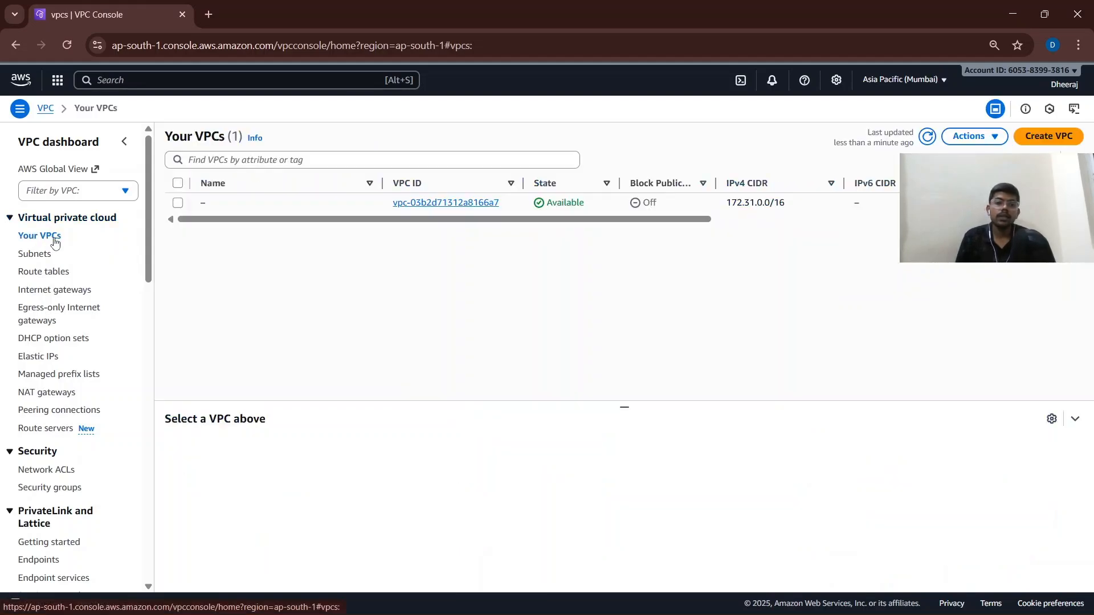
pyautogui.click(1037, 138)
pyautogui.click(85, 299)
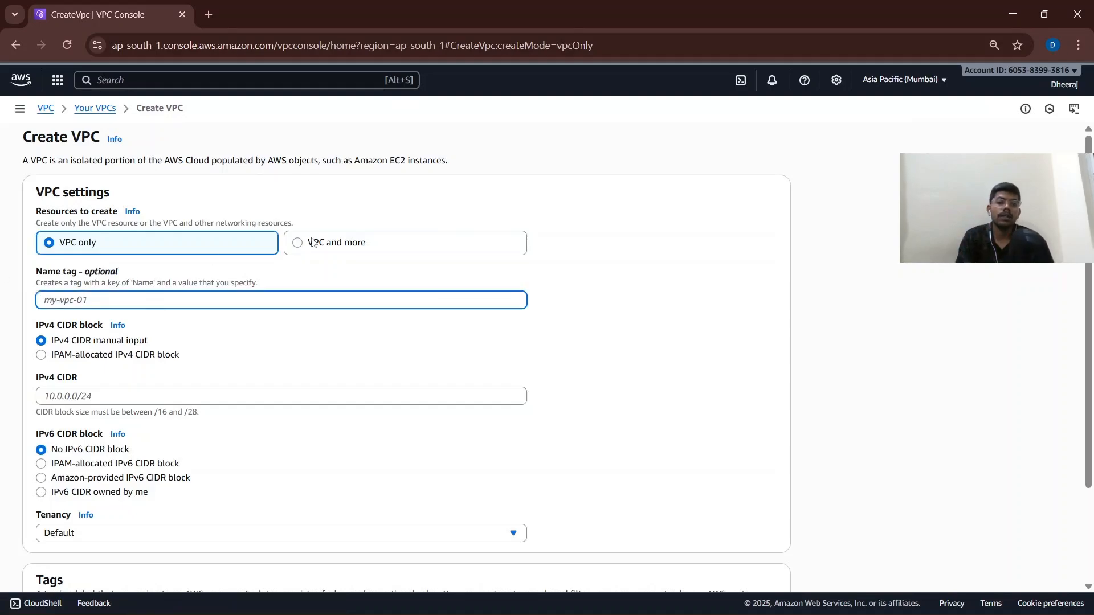
pyautogui.write('my')
pyautogui.press('BackSpace')
pyautogui.press('BackSpace')
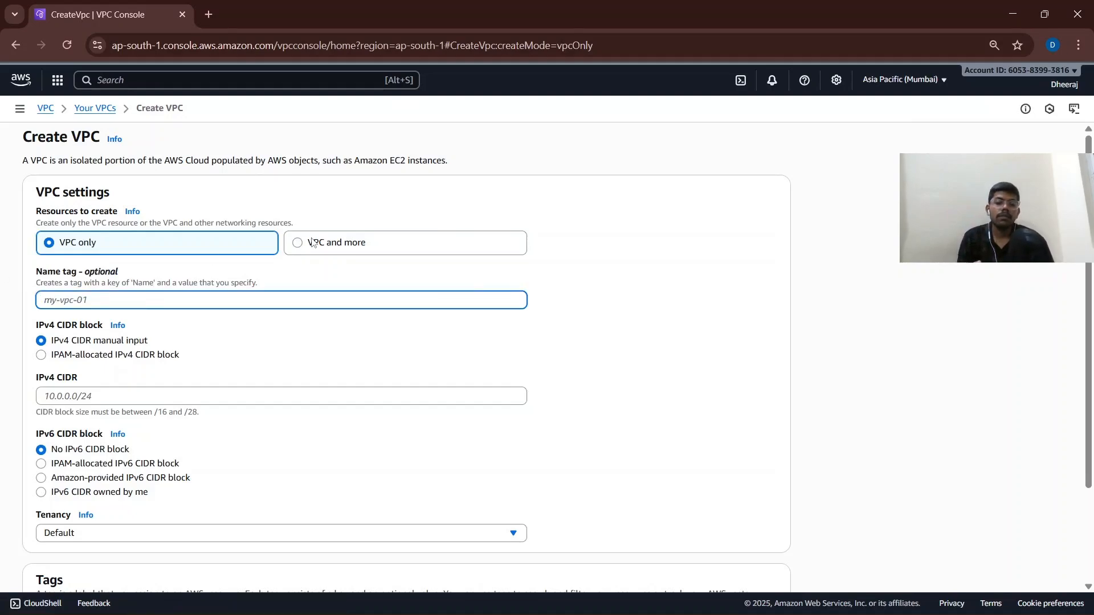
pyautogui.write('MyVPC-114')
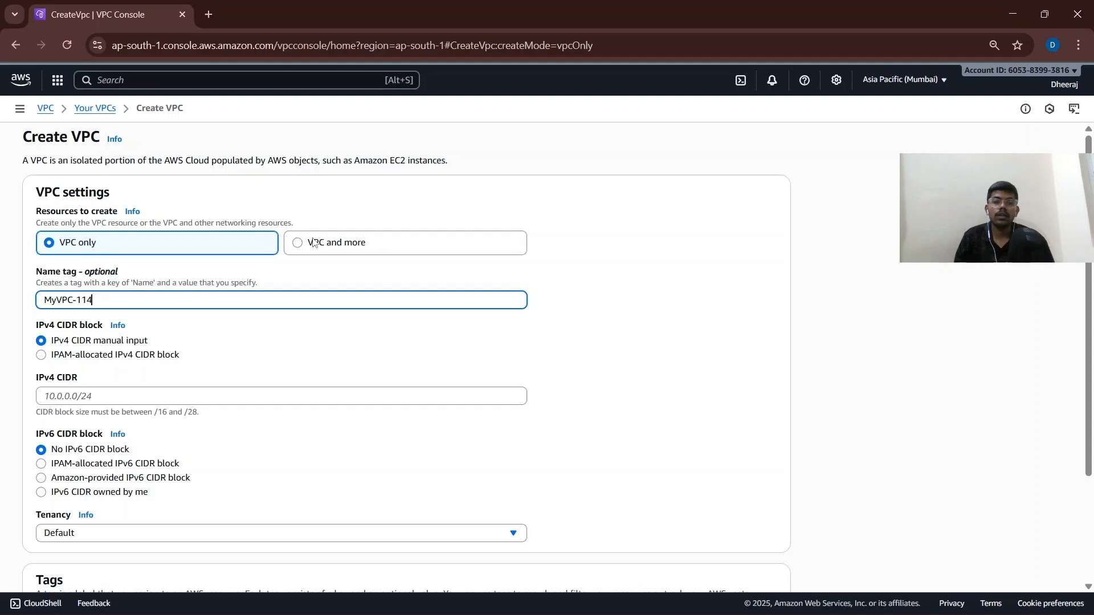
pyautogui.hotkey('ctrl', 'a')
pyautogui.press('BackSpace')
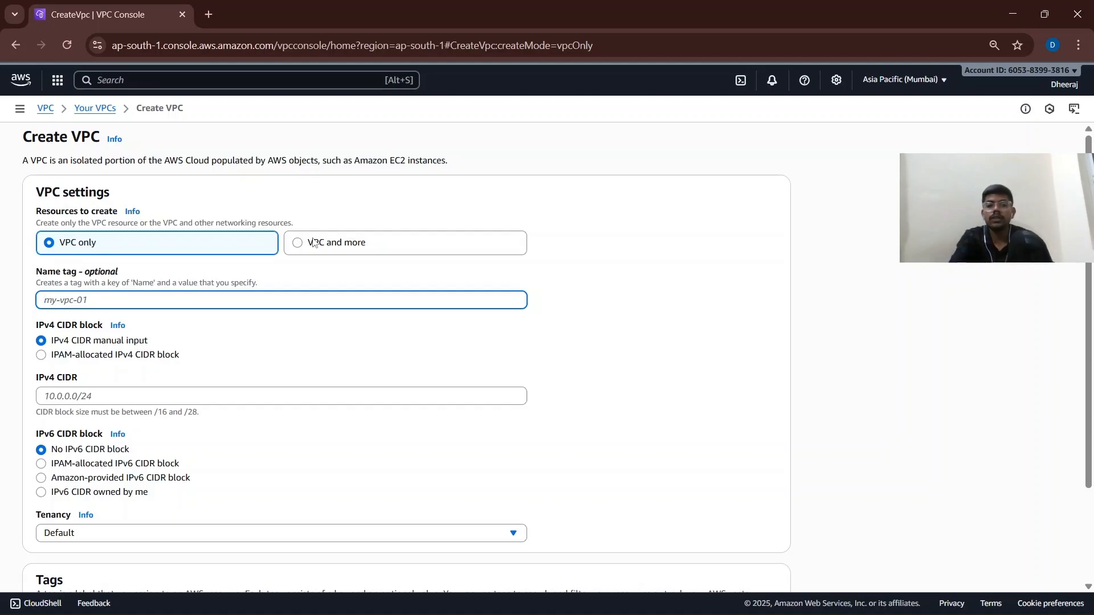
pyautogui.hotkey('ctrl', 'z')
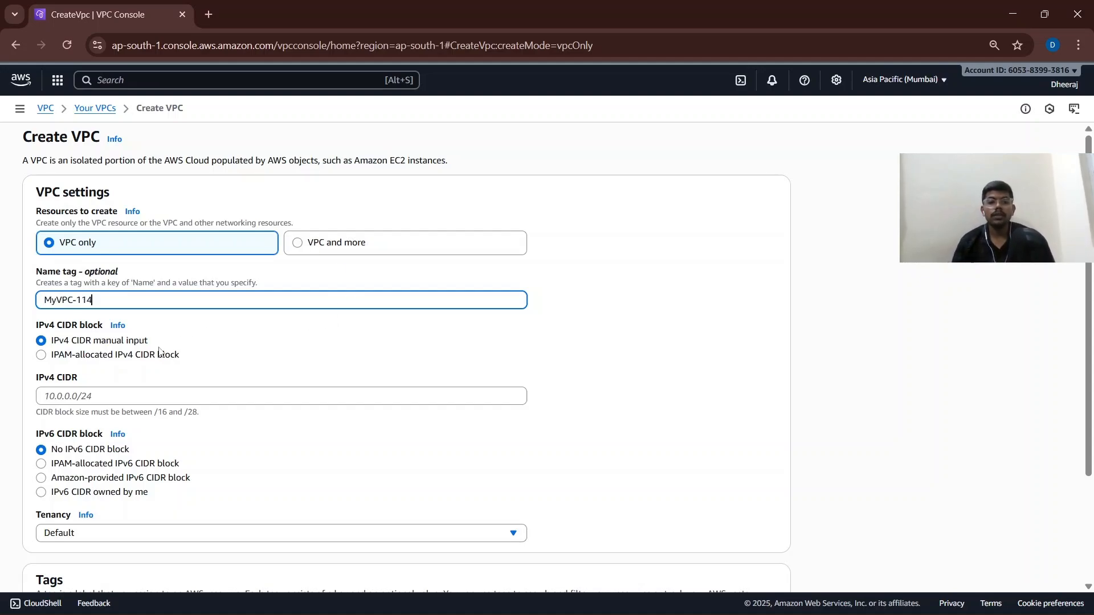
# Set the VPC's IPv4 CIDR to 10.0.0.0/16 and create the VPC.
pyautogui.click(123, 393)
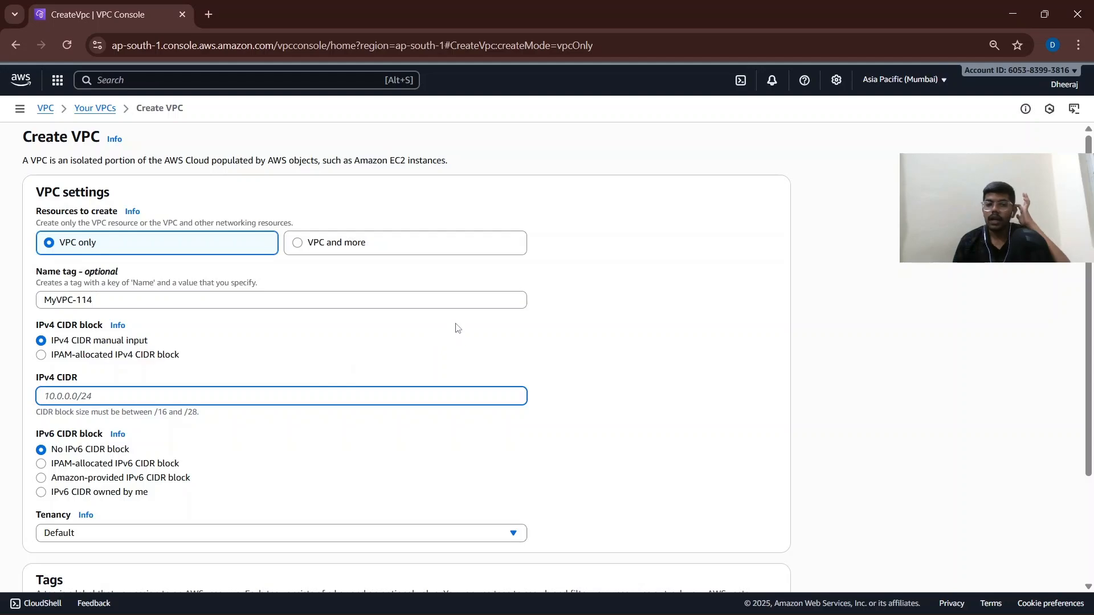
pyautogui.write('10.0.0')
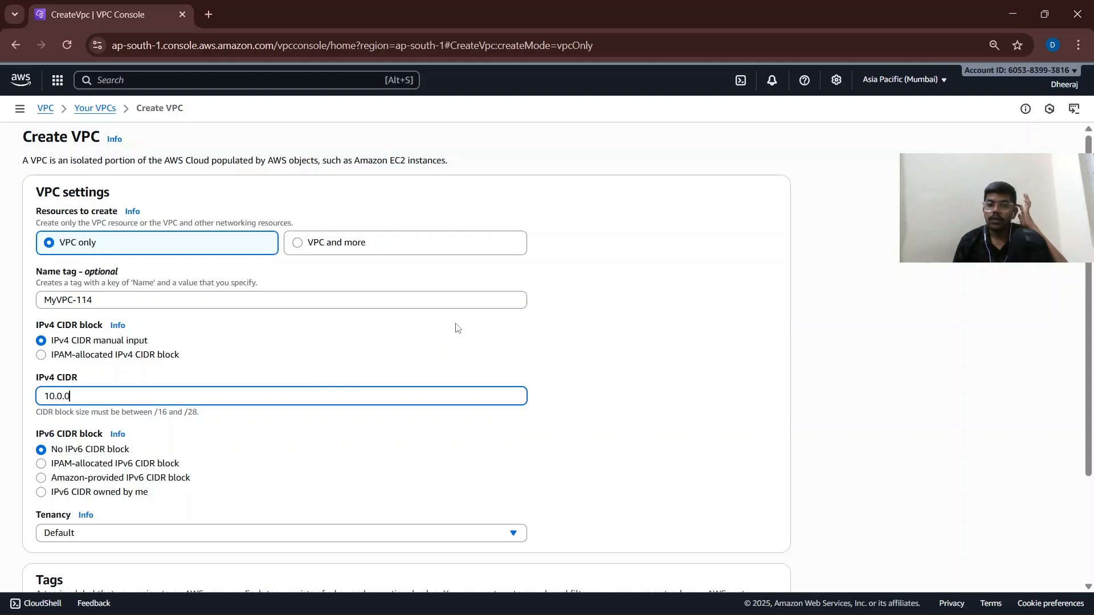
pyautogui.write('.0')
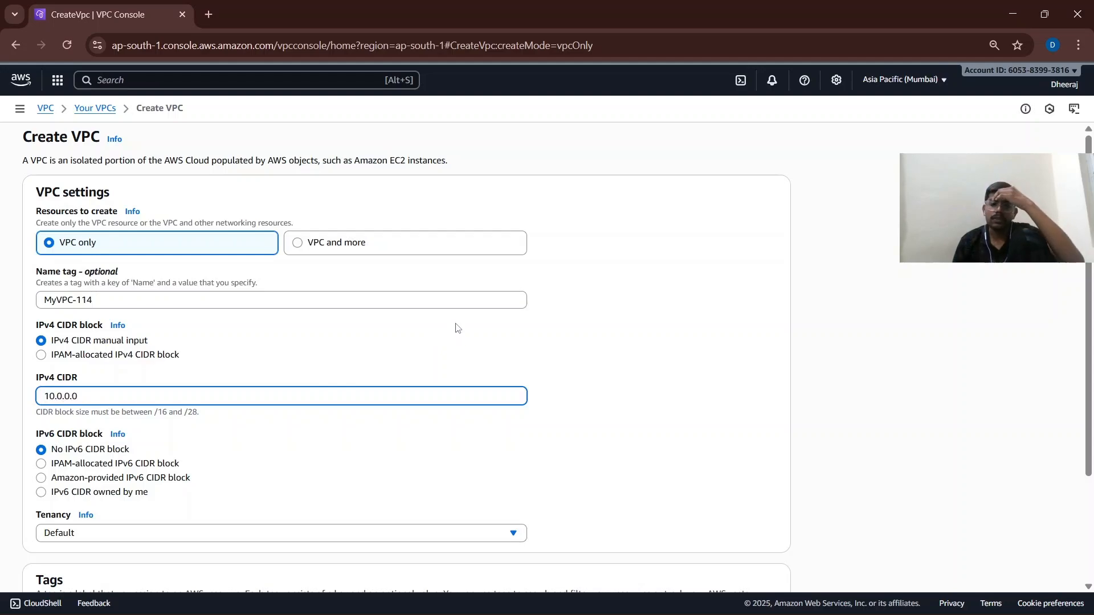
pyautogui.write('/16')
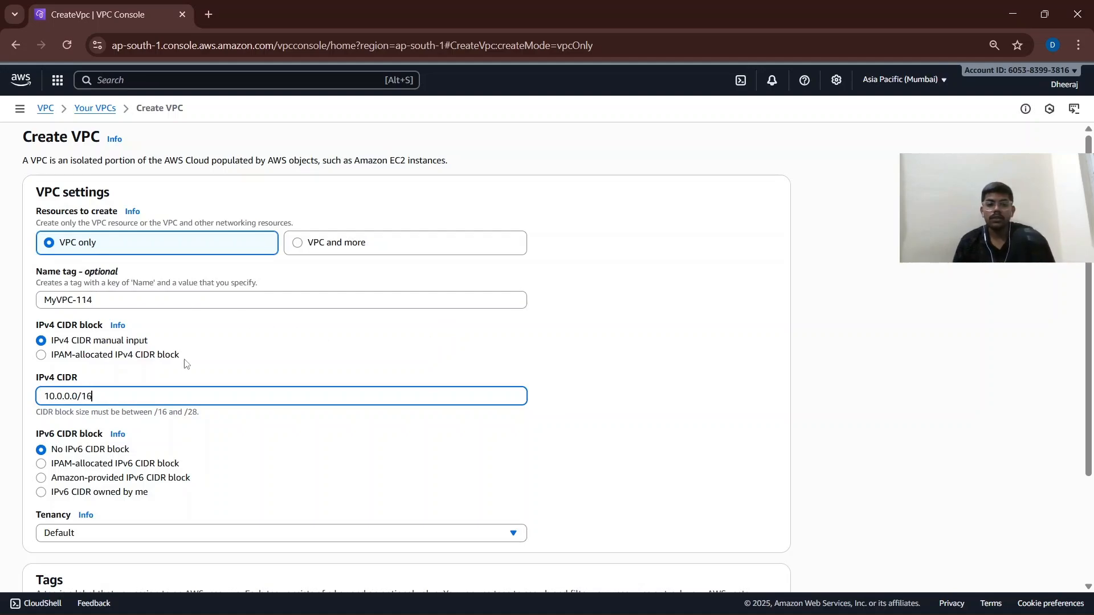
pyautogui.scroll(-1, 222, 433)
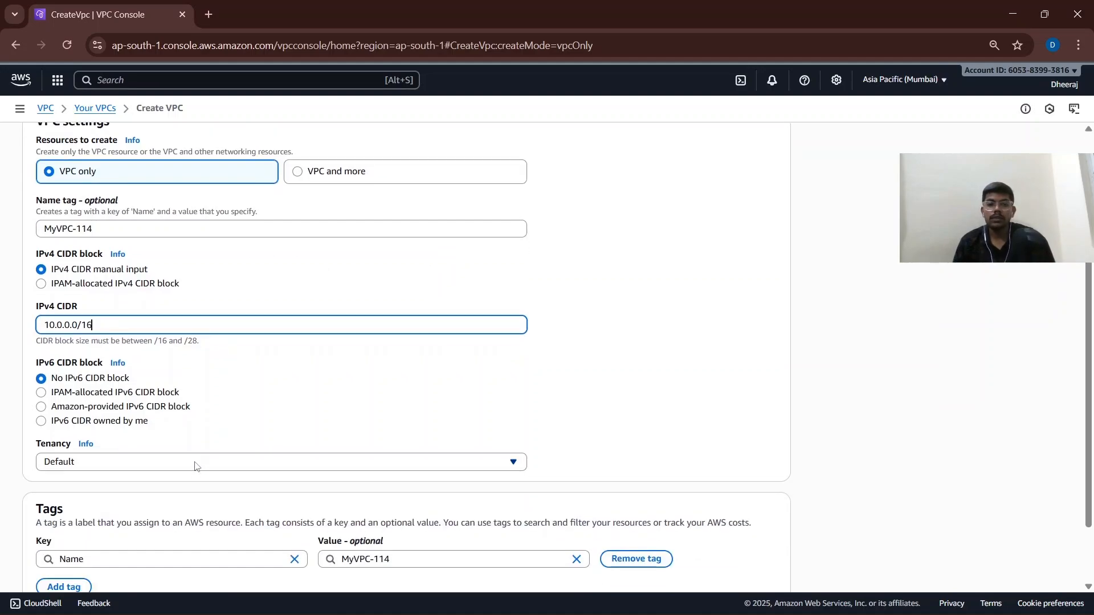
pyautogui.scroll(-1, 195, 466)
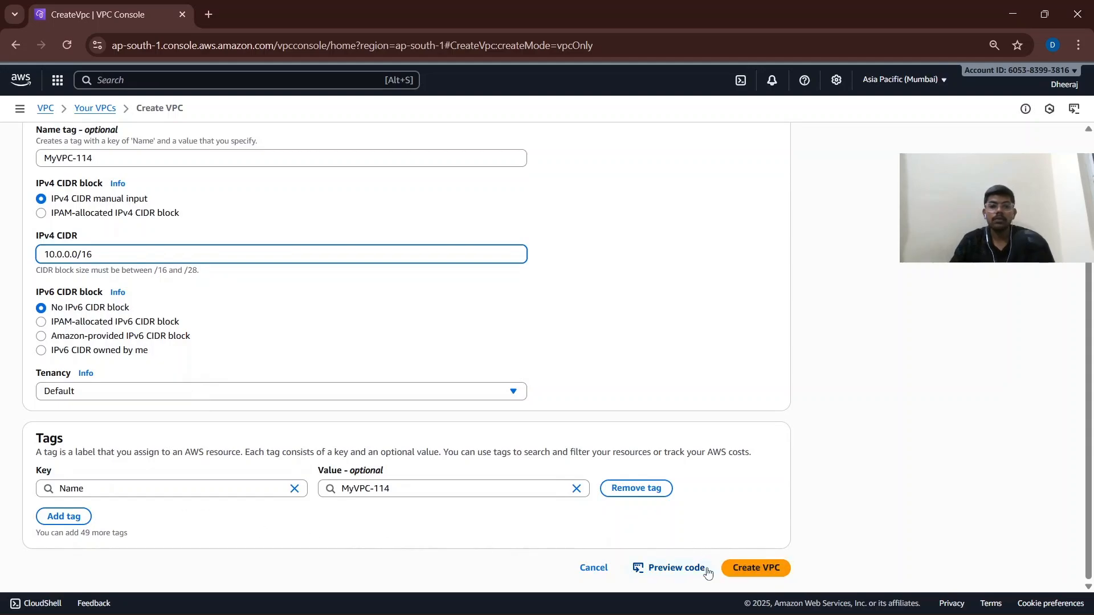
pyautogui.click(770, 565)
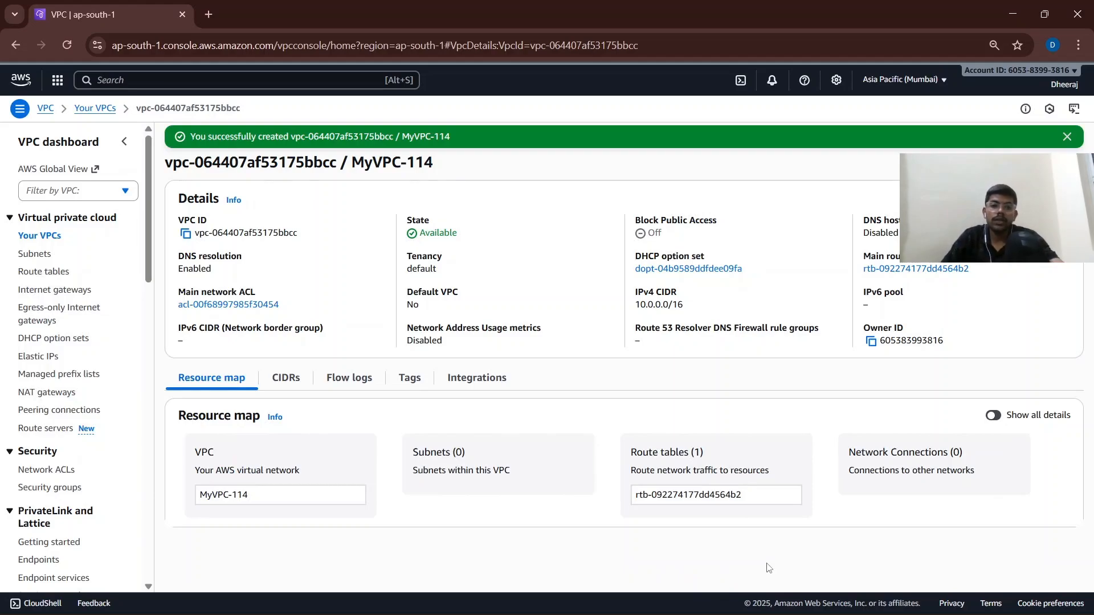
# Start creating a new subnet and assign it to the MyVPC-114 VPC.
pyautogui.click(34, 254)
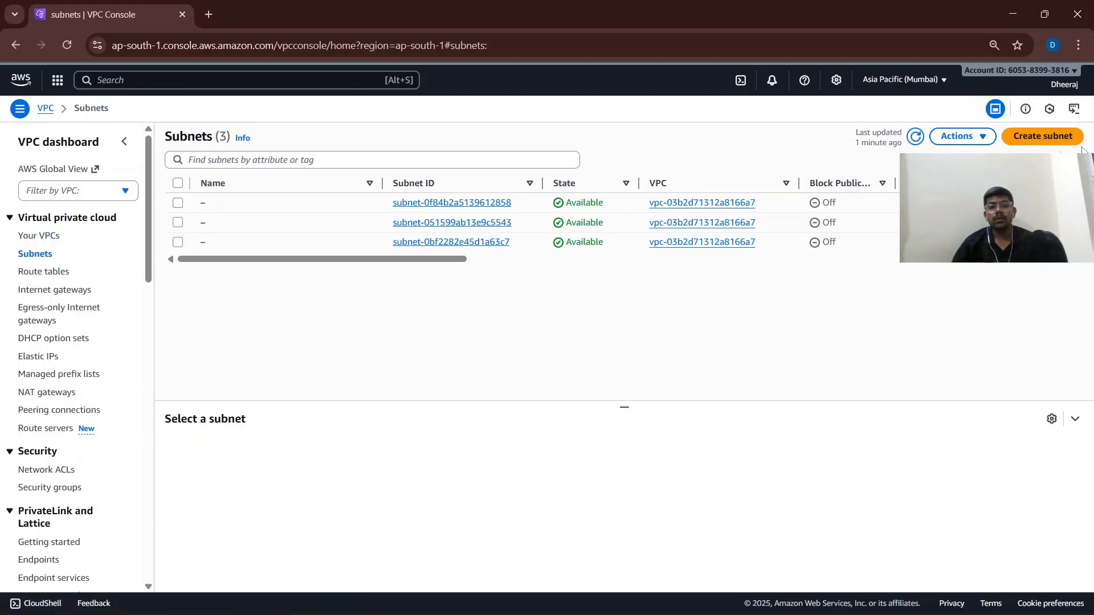
pyautogui.click(1061, 137)
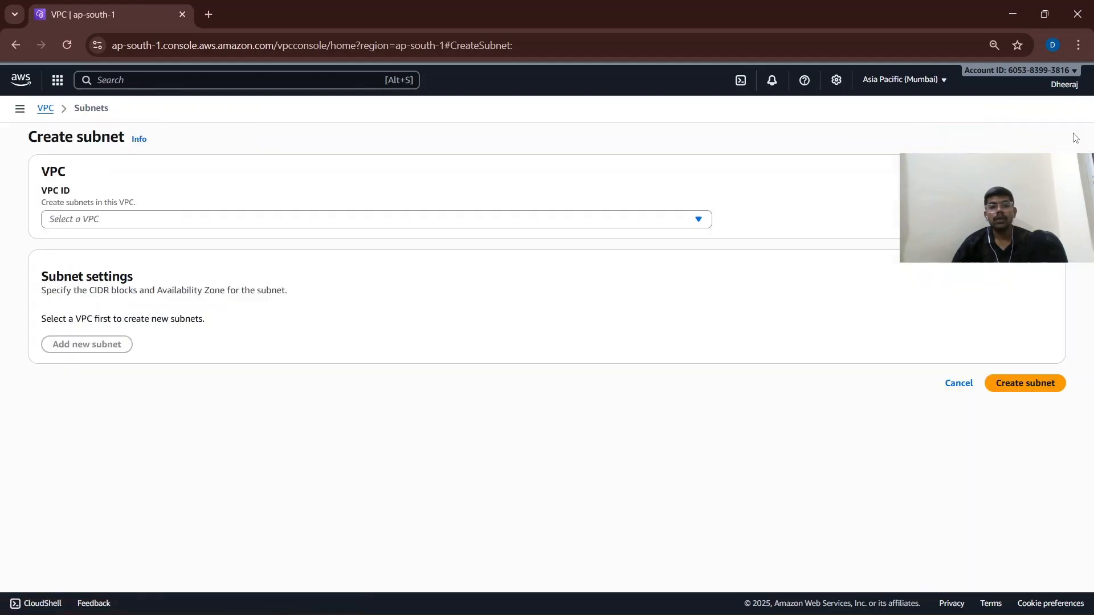
pyautogui.click(292, 221)
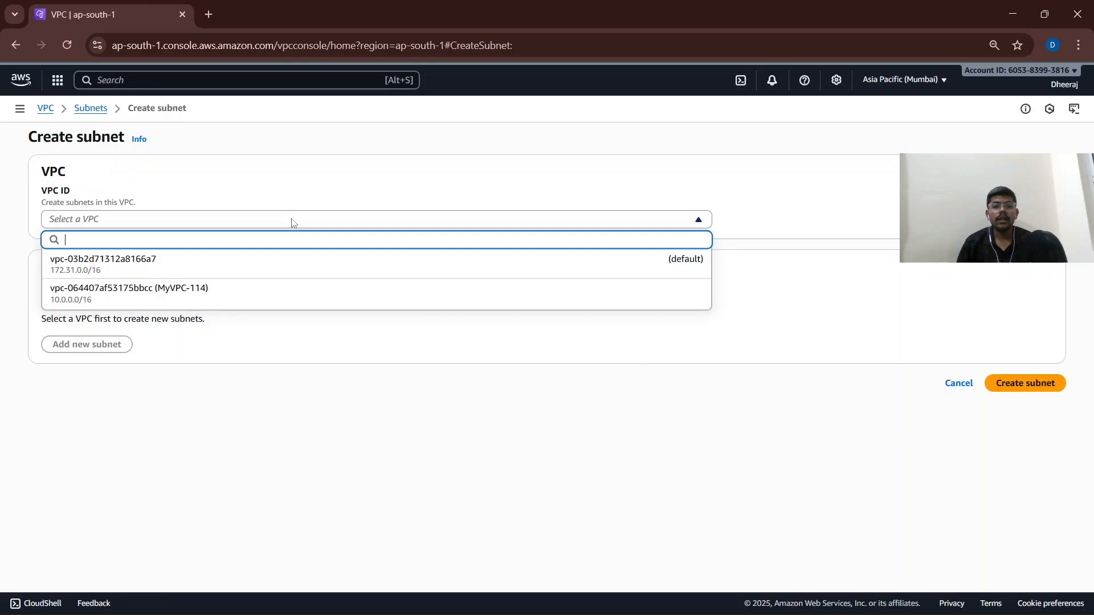
pyautogui.click(283, 301)
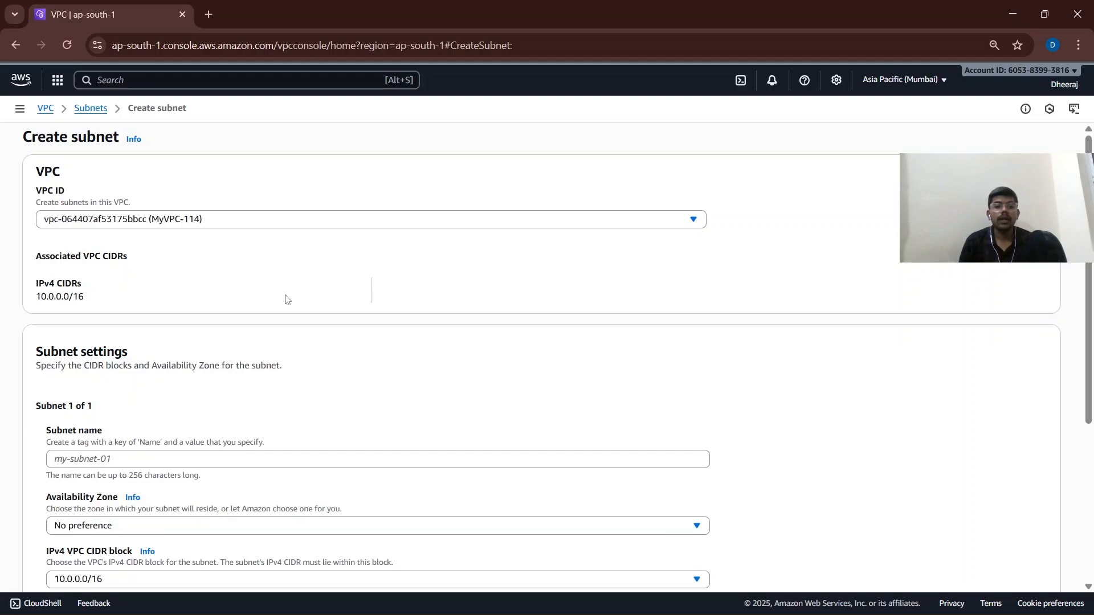
# Name the subnet MySubnet-114 and set its Availability Zone to aps1-az1 (ap-south-1a).
pyautogui.scroll(-1, 120, 399)
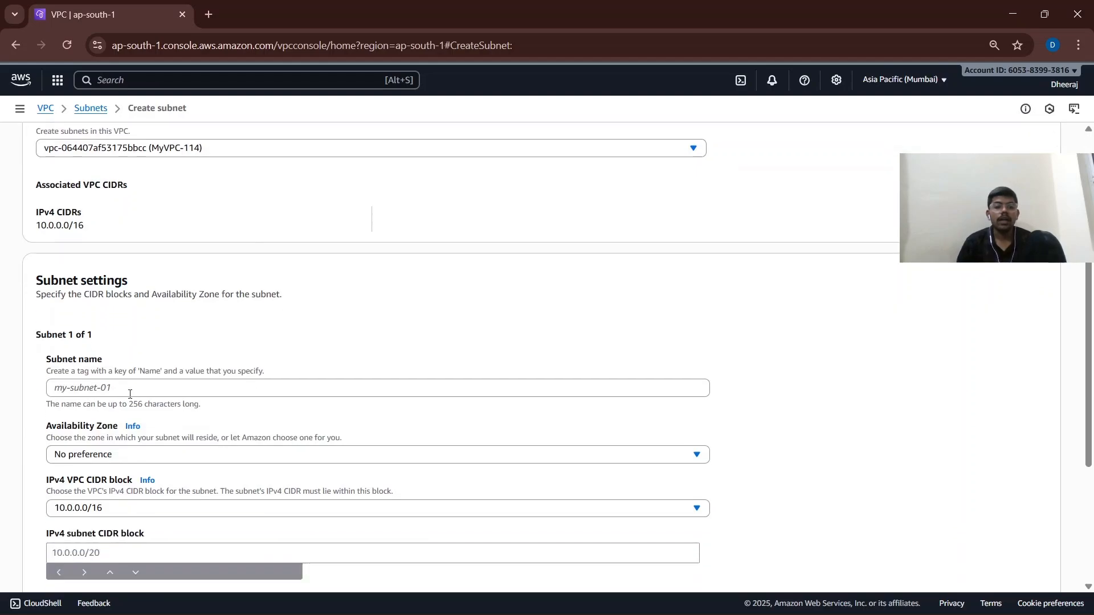
pyautogui.click(130, 391)
pyautogui.write('My')
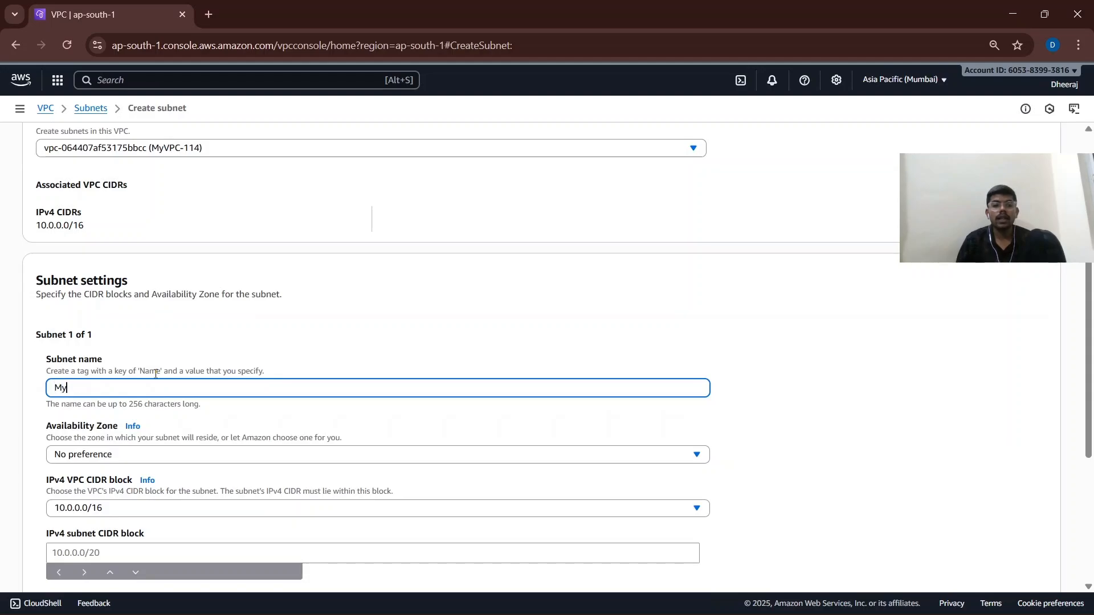
pyautogui.write('Sub')
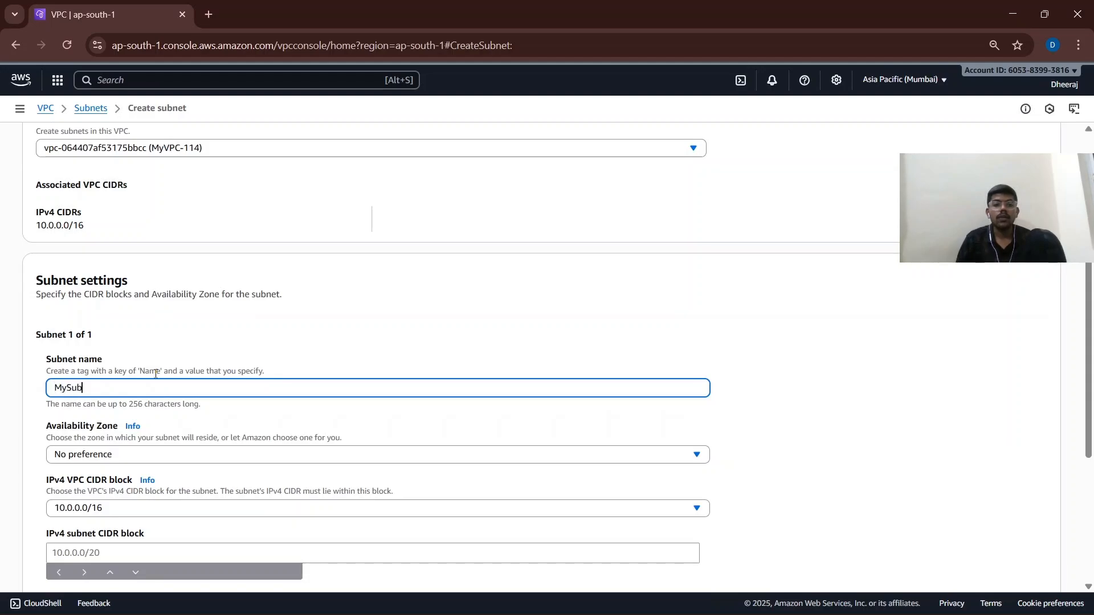
pyautogui.write('net-114')
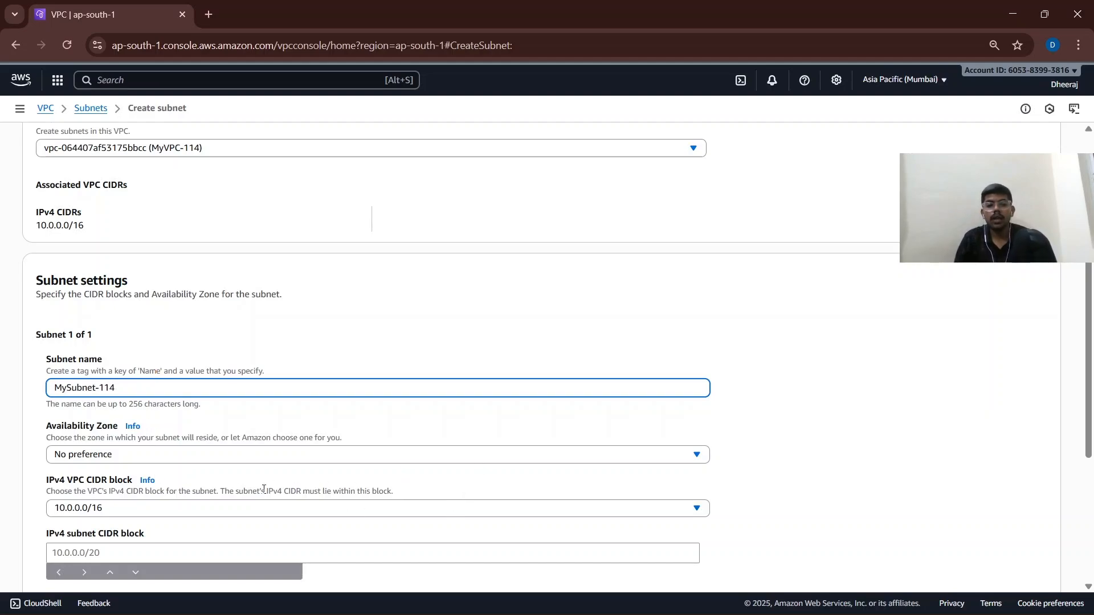
pyautogui.scroll(-1, 342, 487)
pyautogui.click(156, 484)
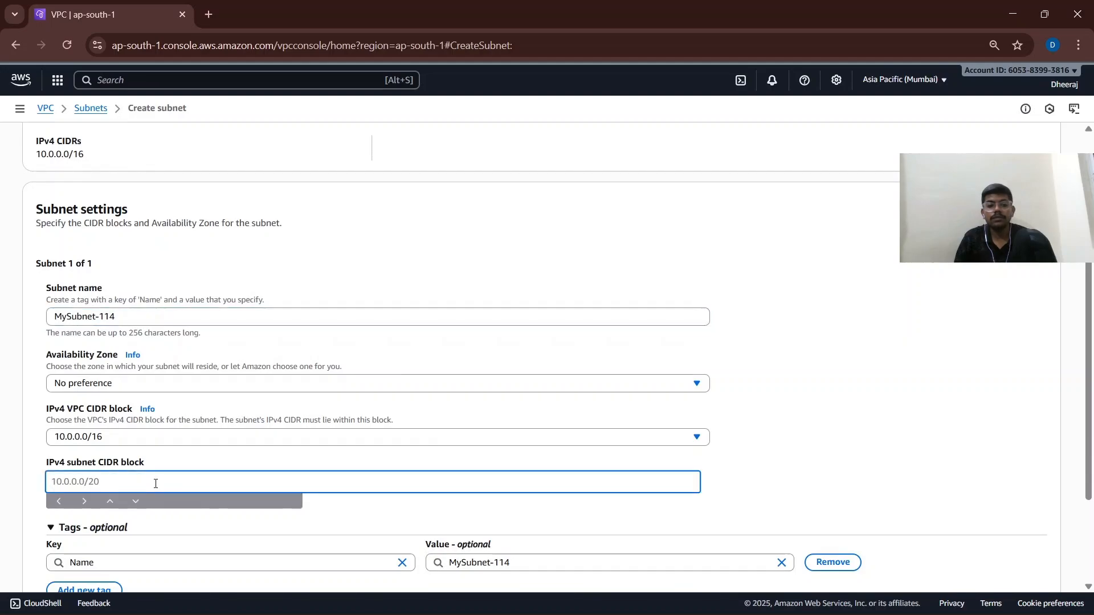
pyautogui.click(237, 382)
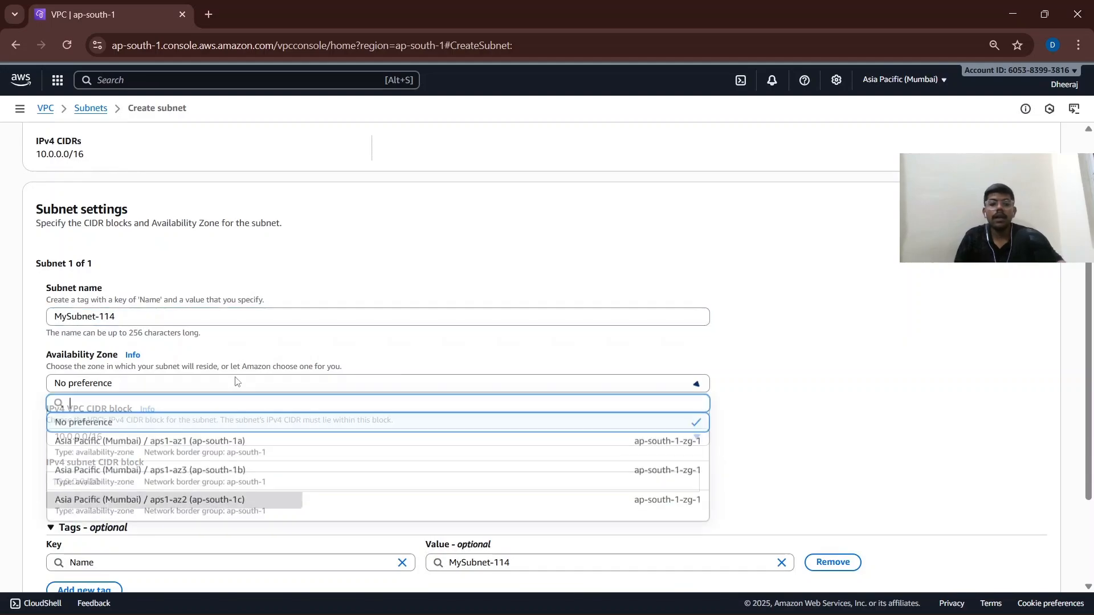
pyautogui.click(178, 450)
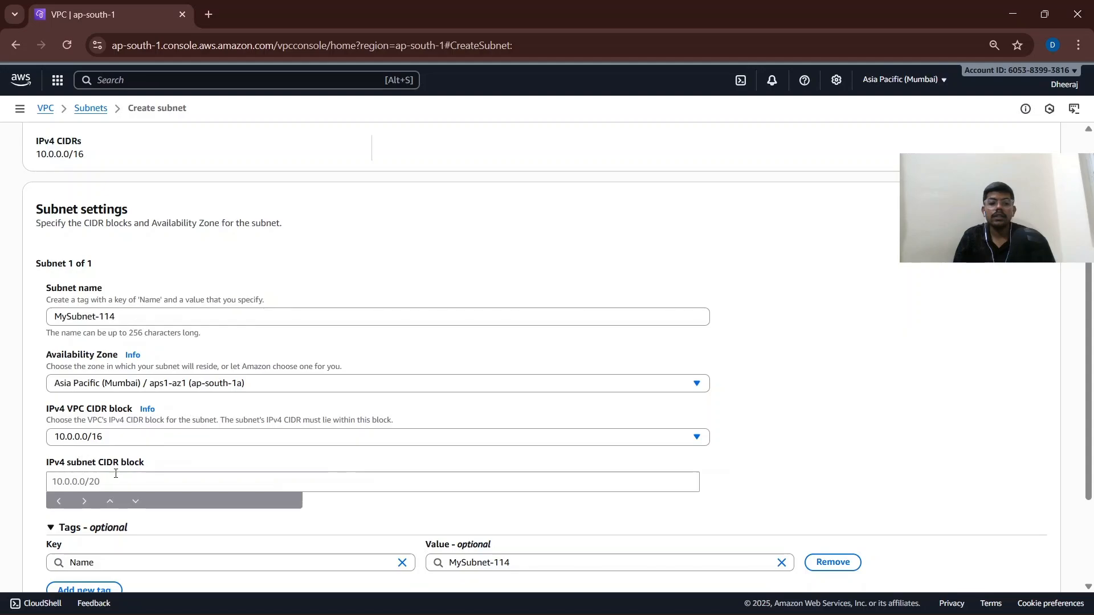
# Set the IPv4 subnet CIDR block to 10.0.1.0/24 and create the subnet.
pyautogui.click(120, 479)
pyautogui.write('10')
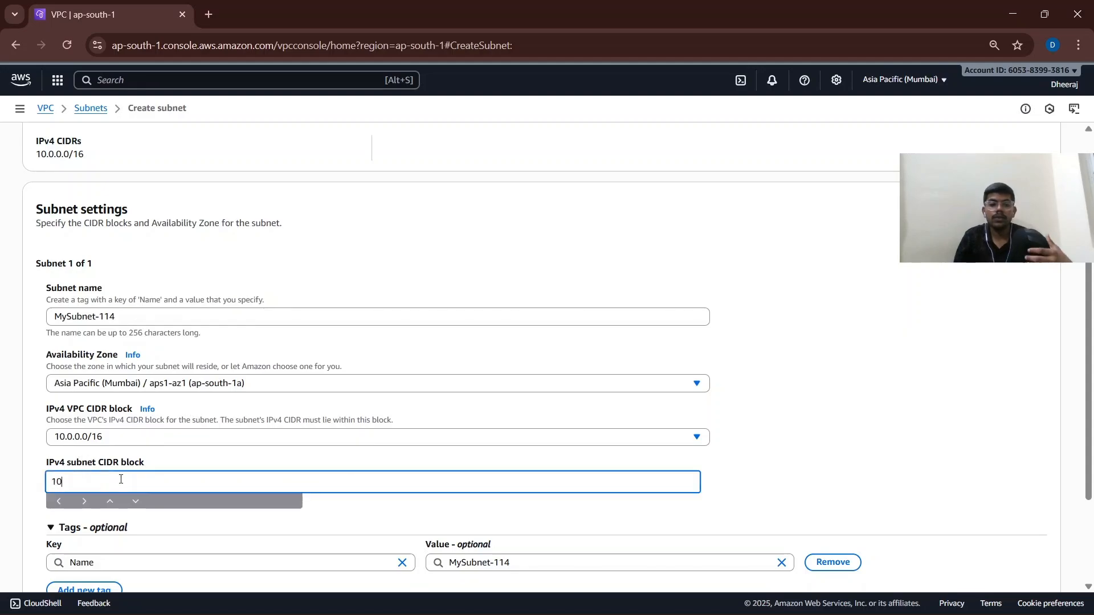
pyautogui.write('.01.0')
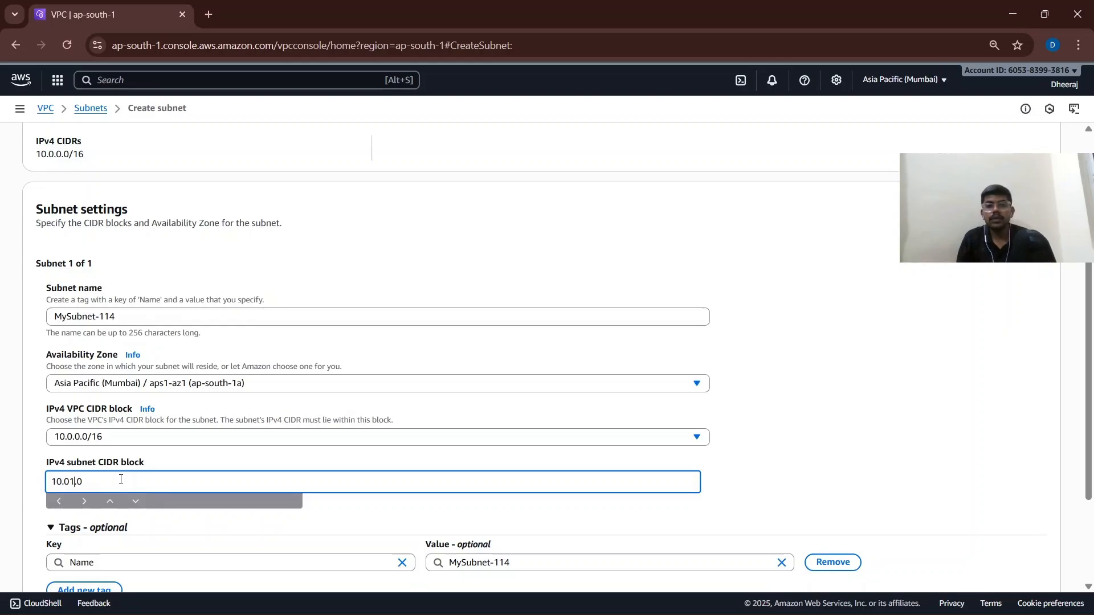
pyautogui.write('.')
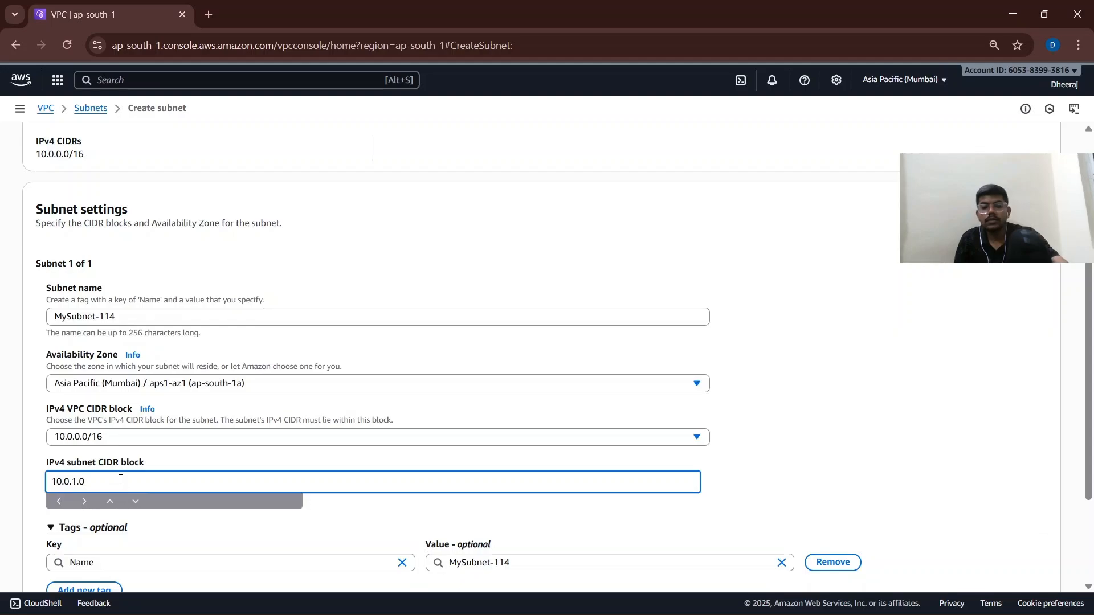
pyautogui.write('/24')
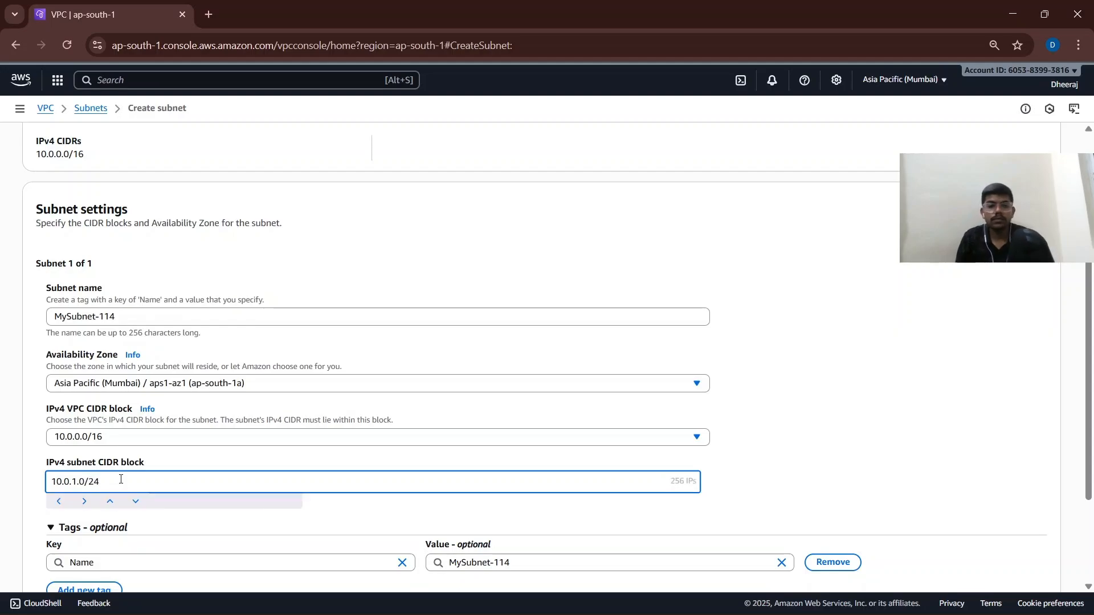
pyautogui.scroll(-1, 131, 478)
pyautogui.scroll(-1, 140, 506)
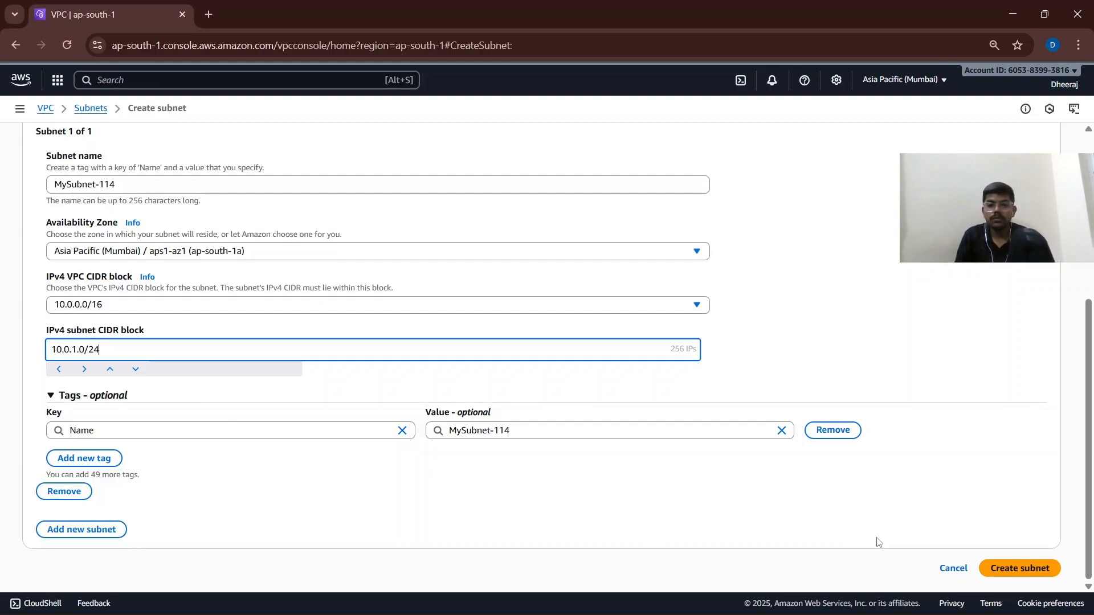
pyautogui.click(1035, 574)
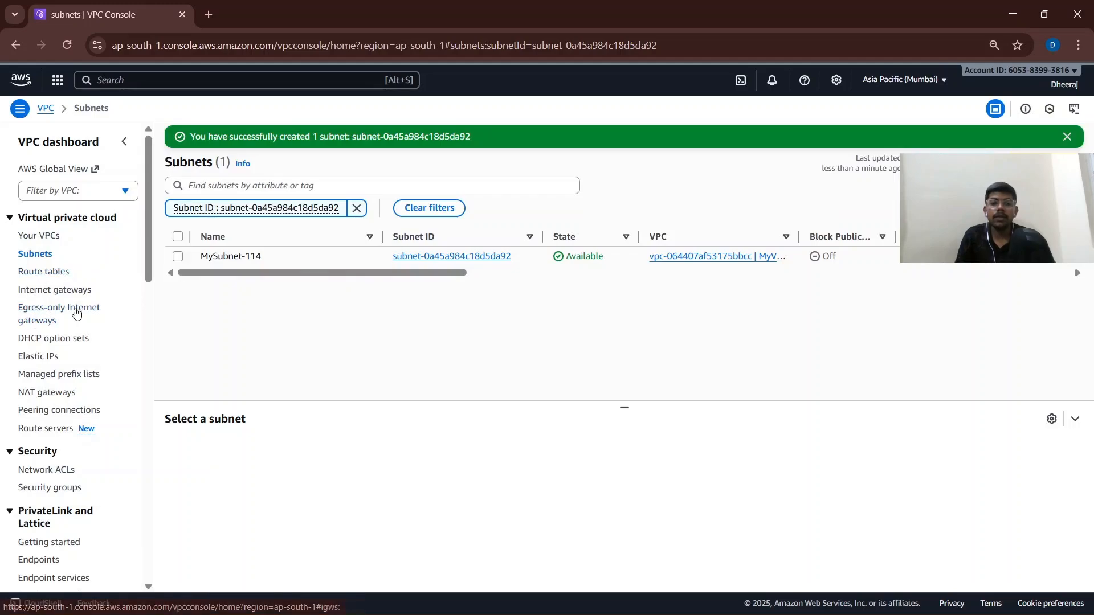
# Create an internet gateway with the name tag MyIGW-114.
pyautogui.click(49, 296)
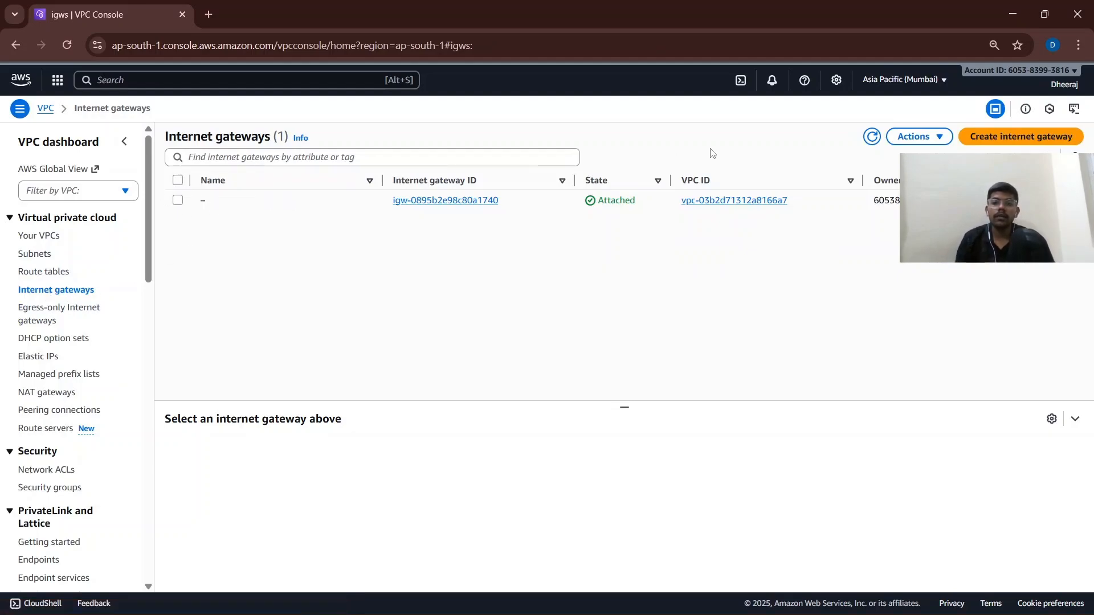
pyautogui.click(1028, 141)
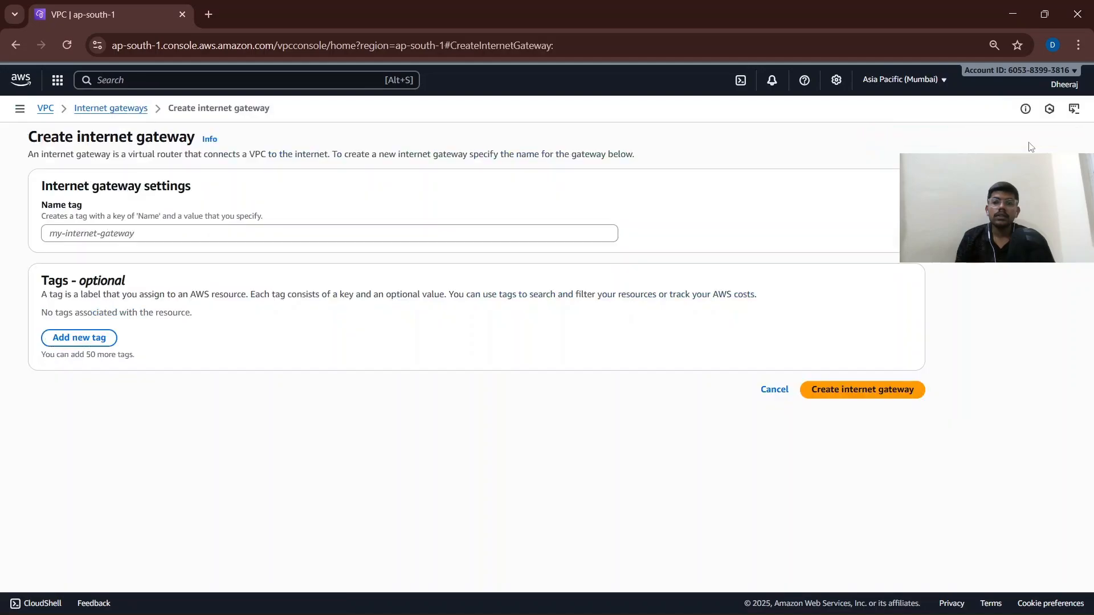
pyautogui.click(117, 237)
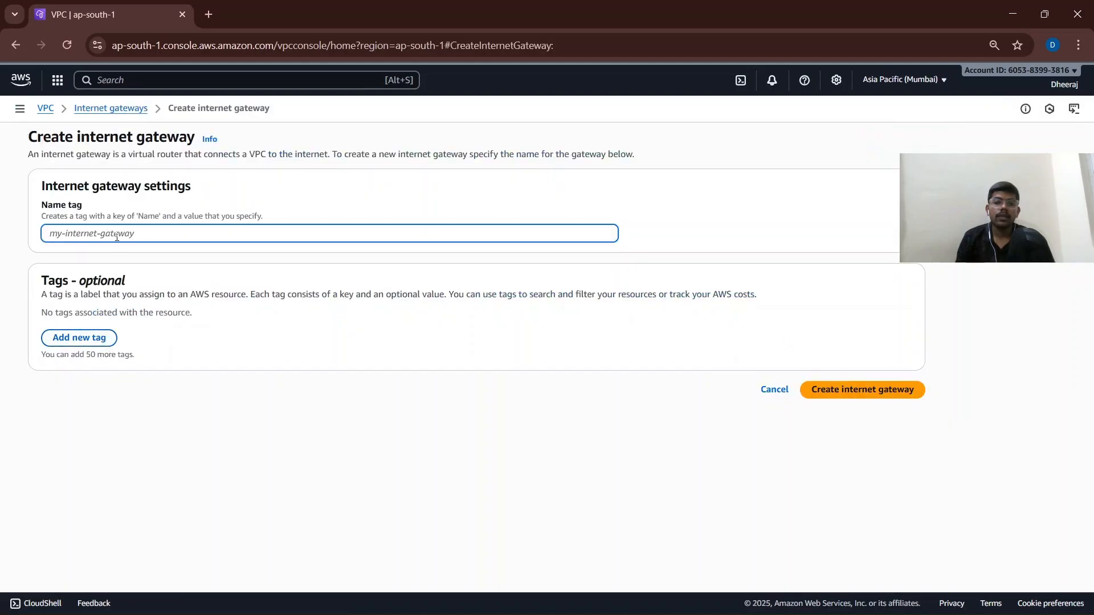
pyautogui.write('MY')
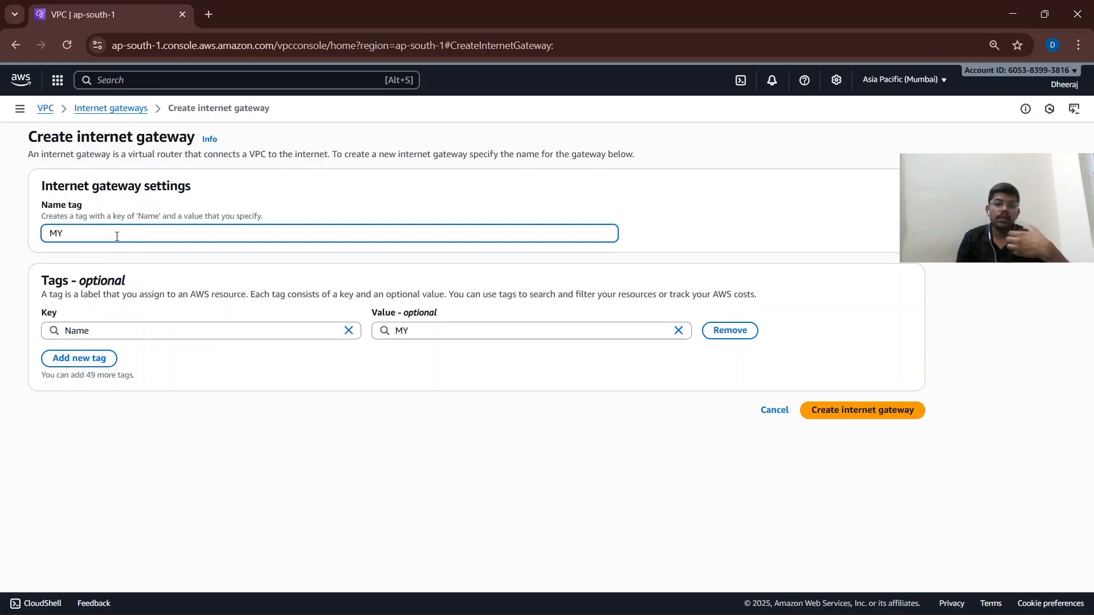
pyautogui.press('BackSpace')
pyautogui.write('y')
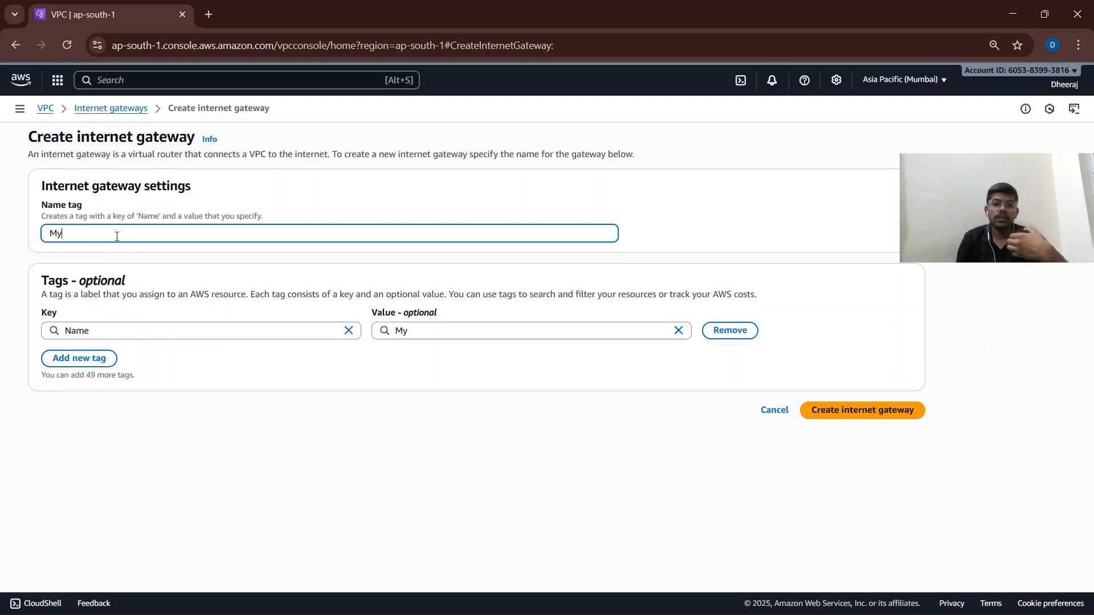
pyautogui.write('IGW')
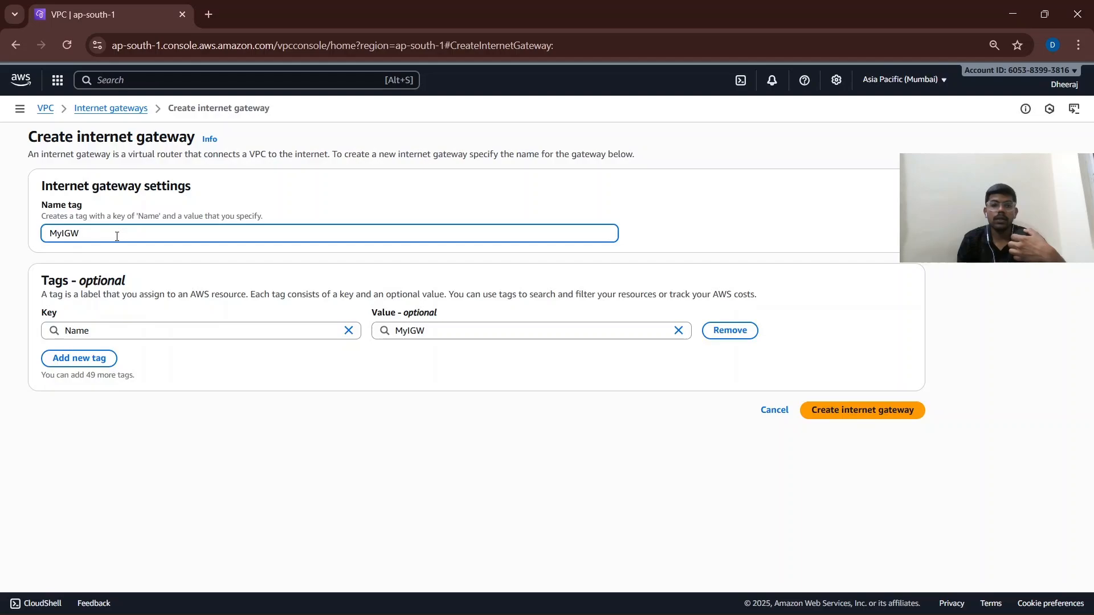
pyautogui.write('-114')
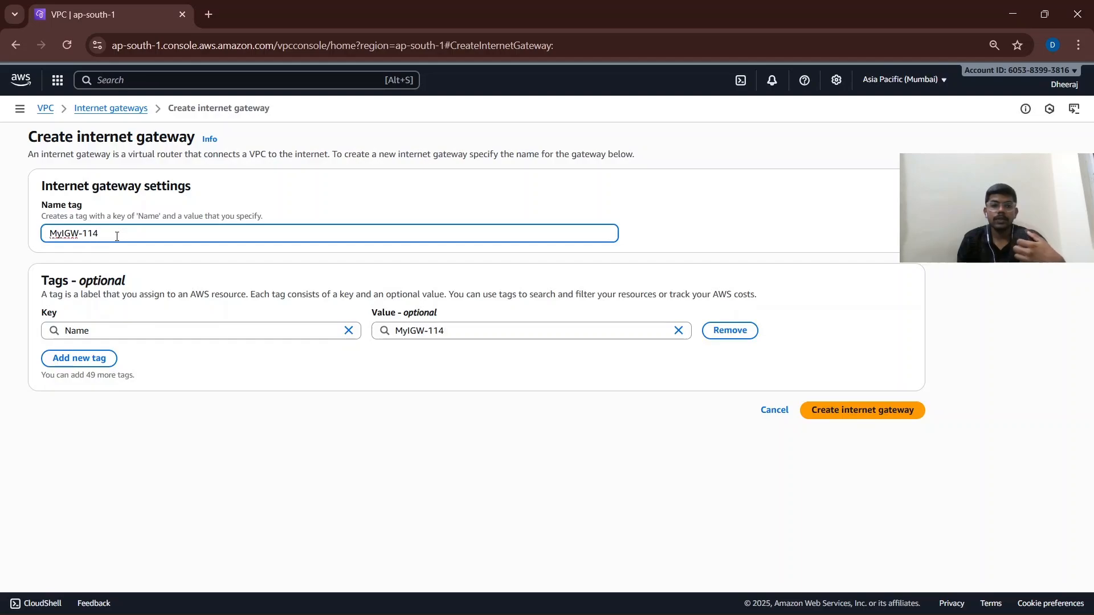
pyautogui.click(875, 410)
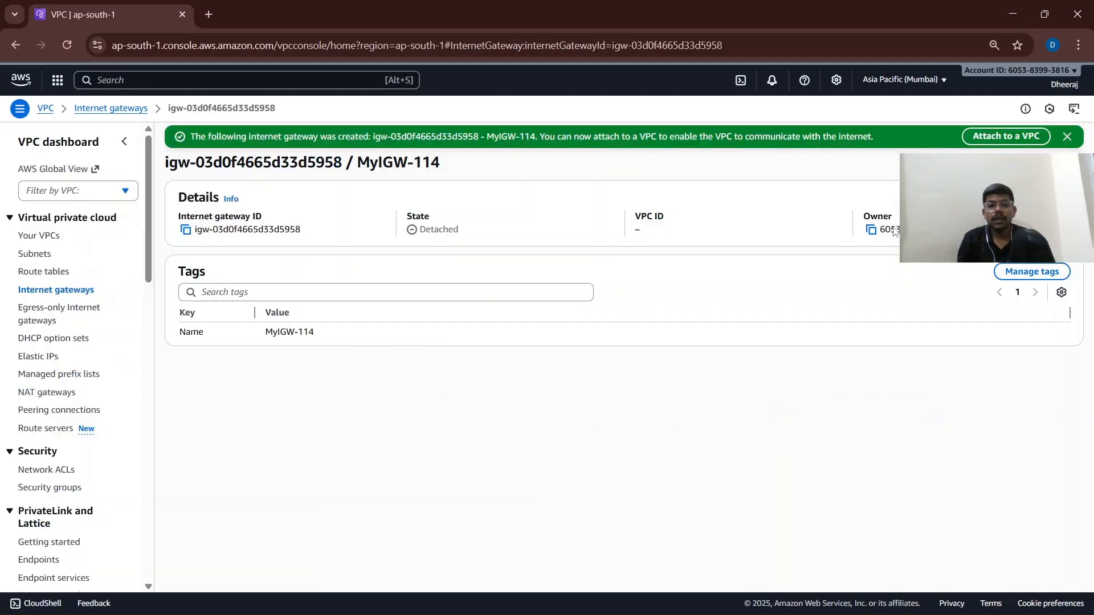
# Attach the new MyIGW-114 internet gateway to the MyVPC-114 VPC.
pyautogui.click(1006, 137)
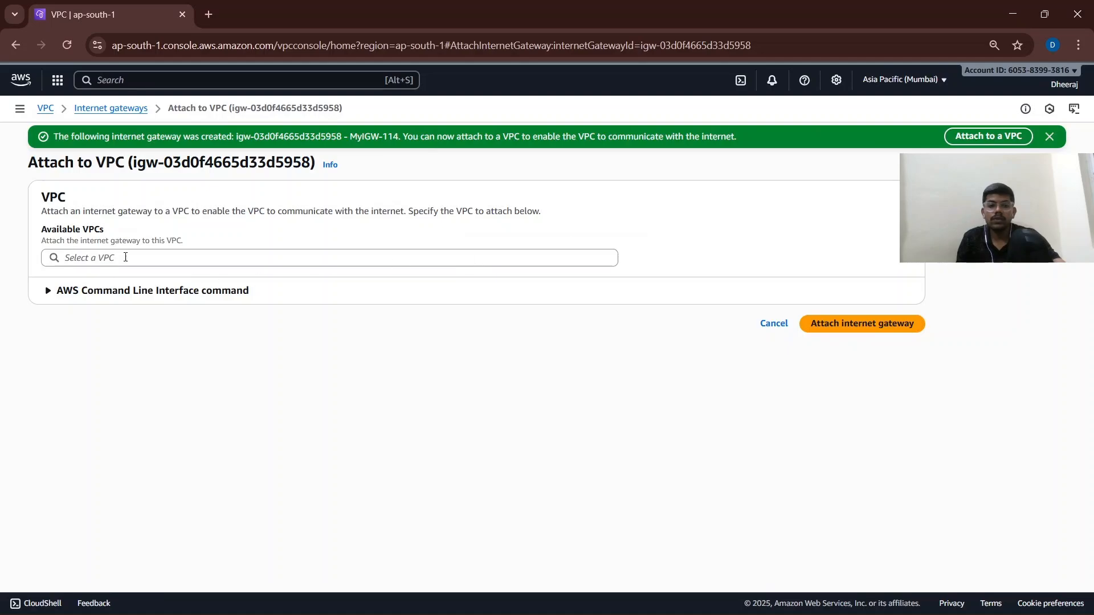
pyautogui.click(126, 256)
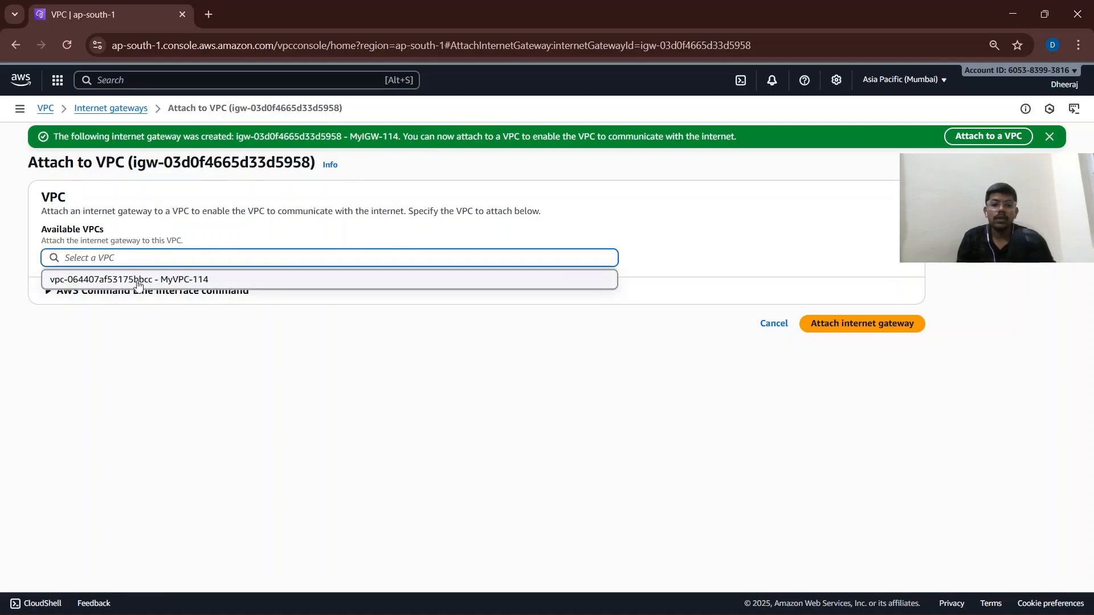
pyautogui.click(139, 279)
pyautogui.click(849, 328)
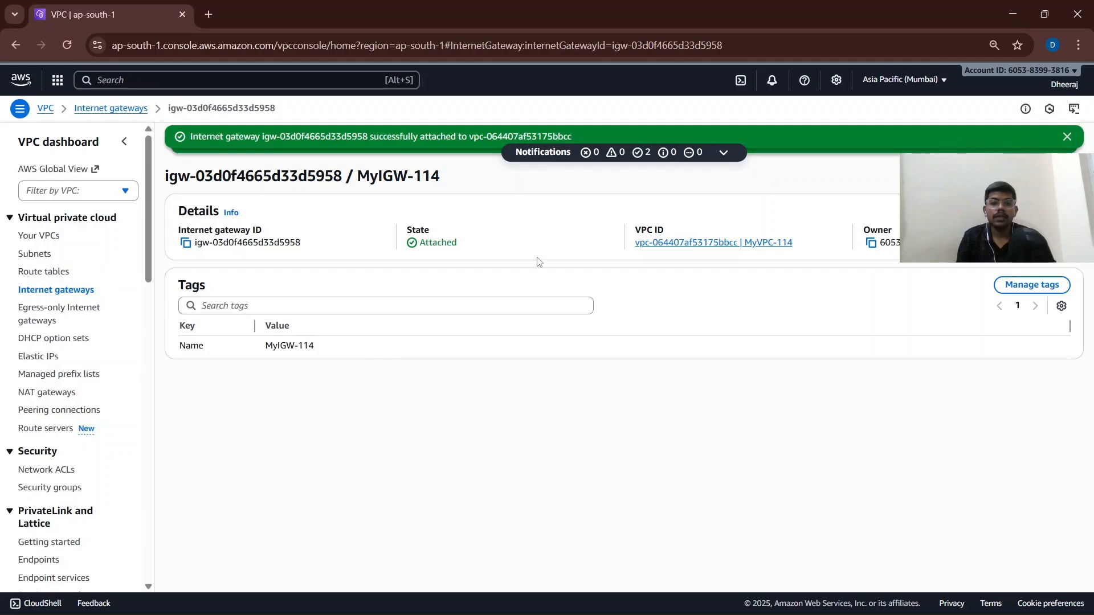
# Create a route table named PublicRT-114 in the MyVPC-114 VPC.
pyautogui.click(52, 273)
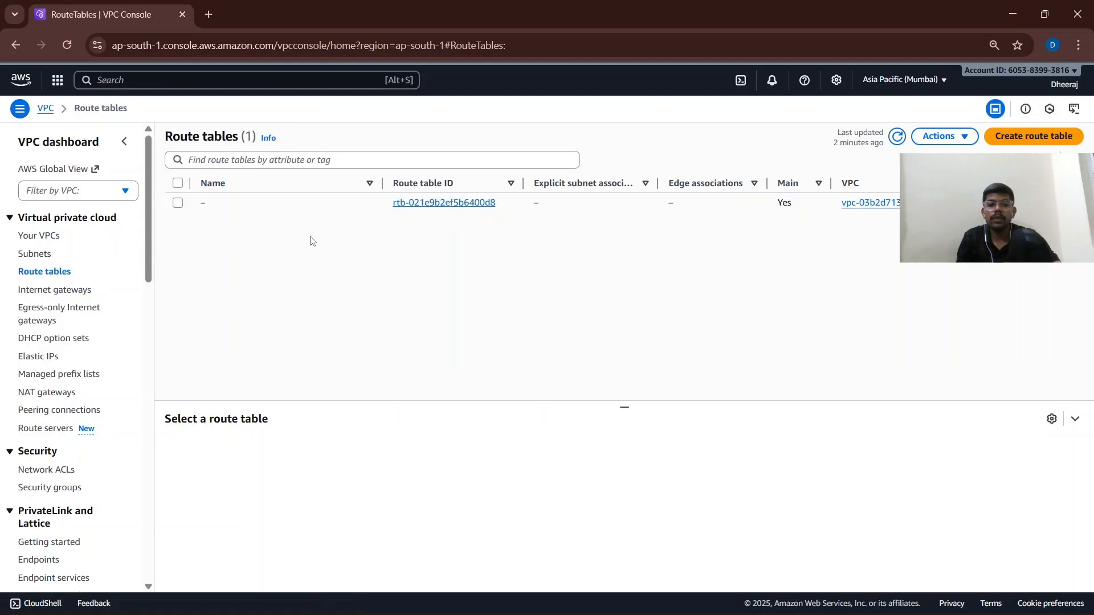
pyautogui.click(1009, 137)
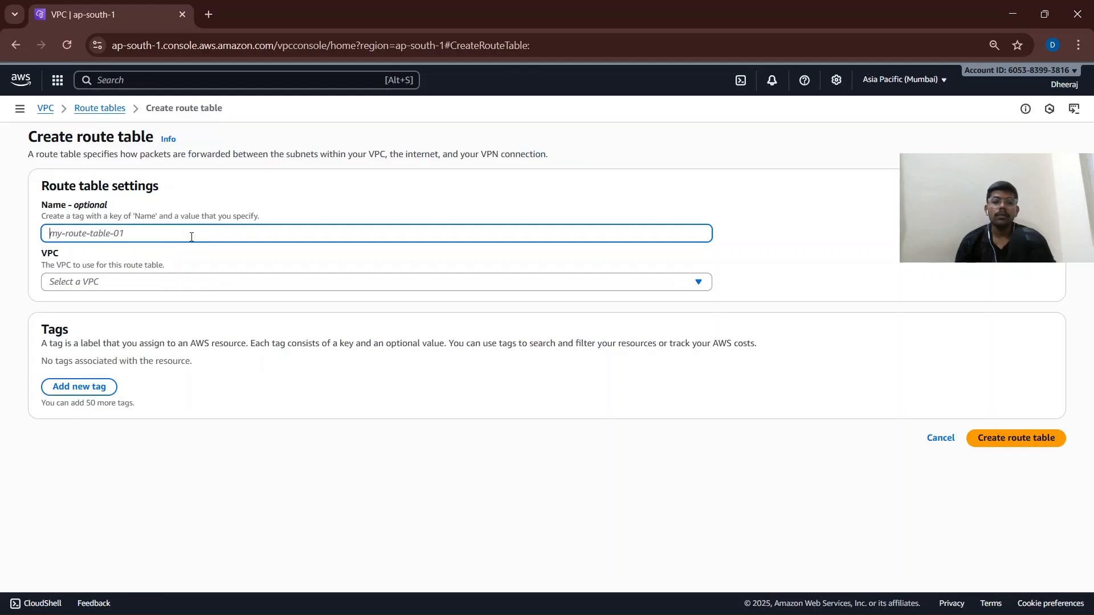
pyautogui.write('Public')
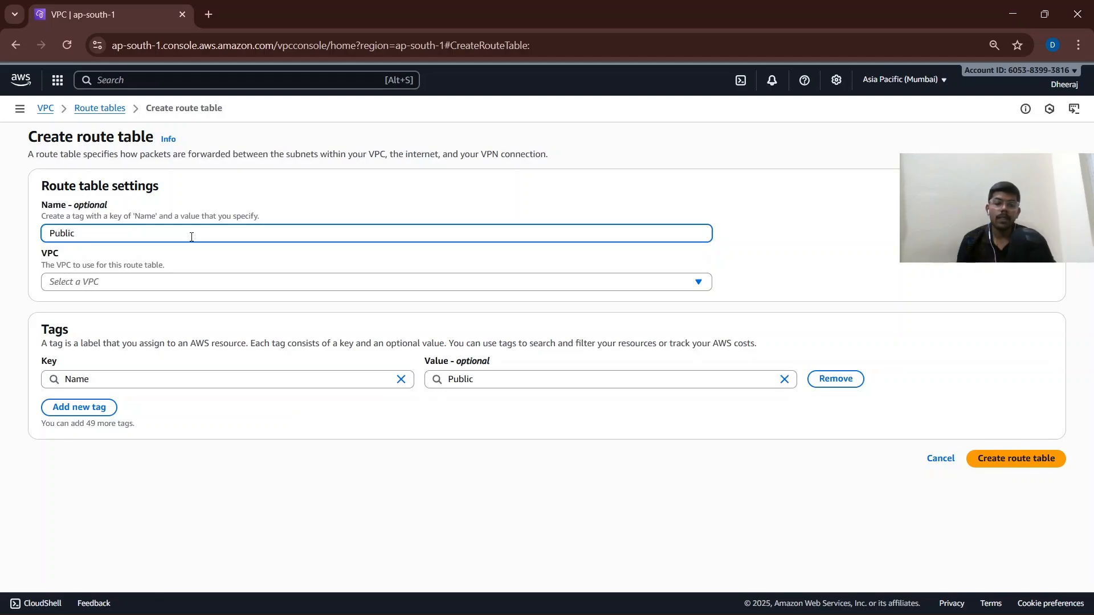
pyautogui.write('RT')
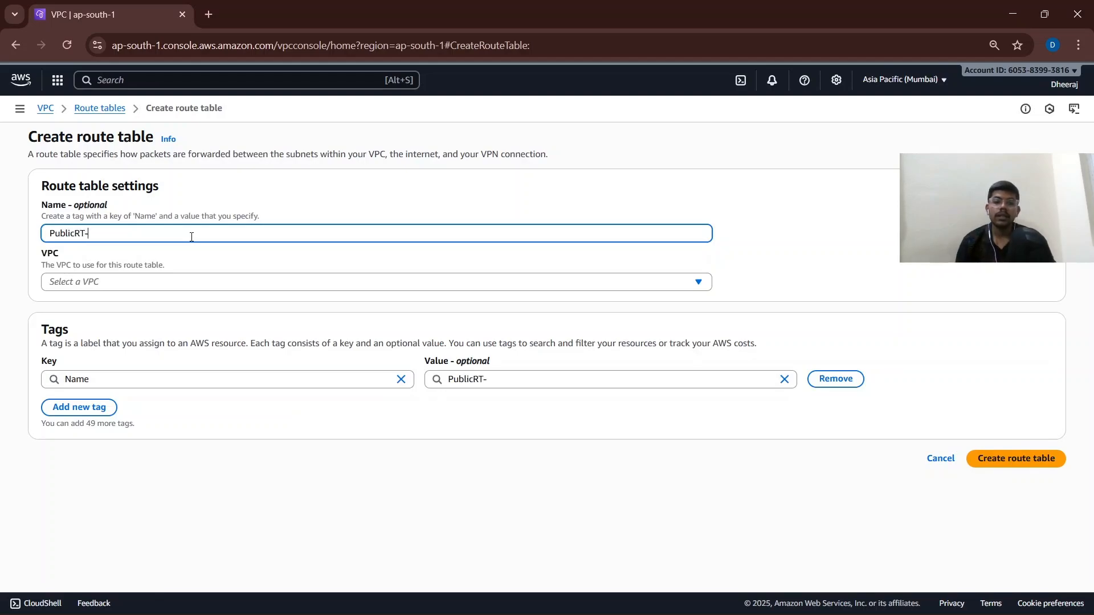
pyautogui.write('-114')
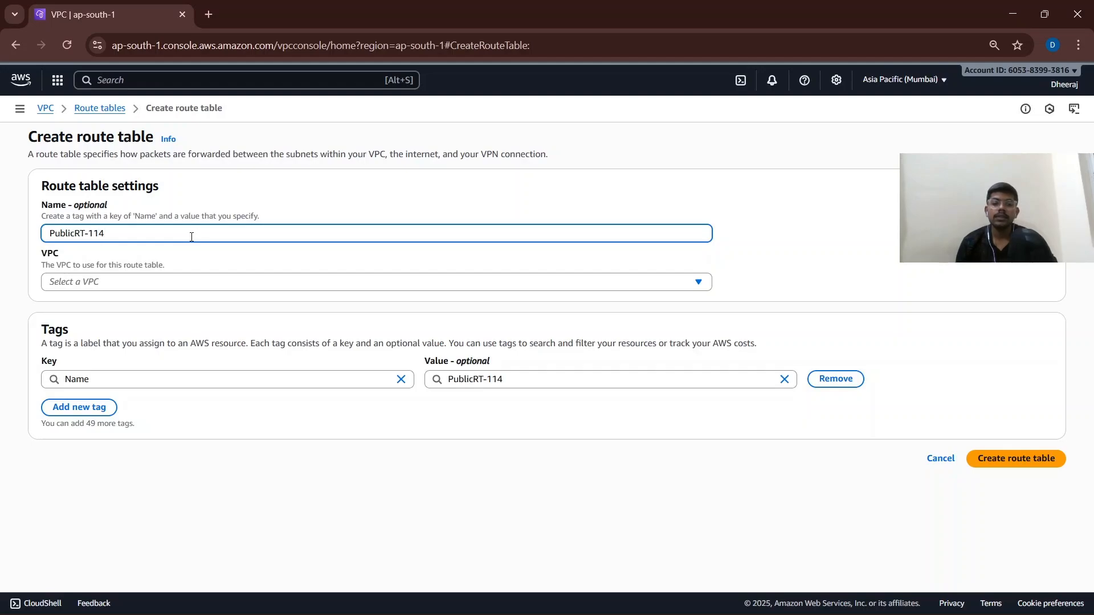
pyautogui.click(262, 285)
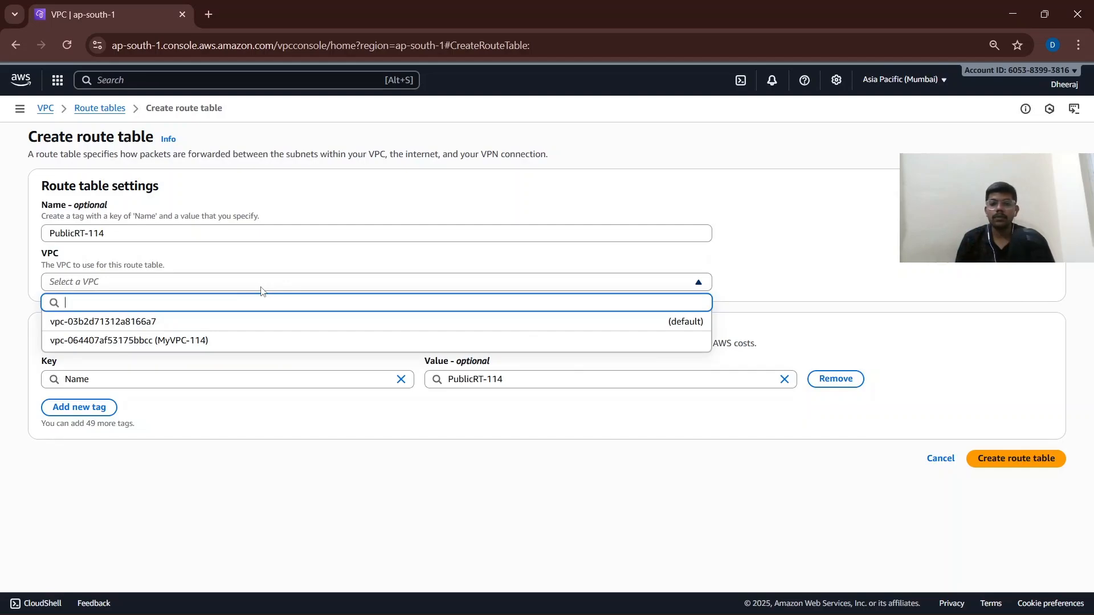
pyautogui.click(145, 342)
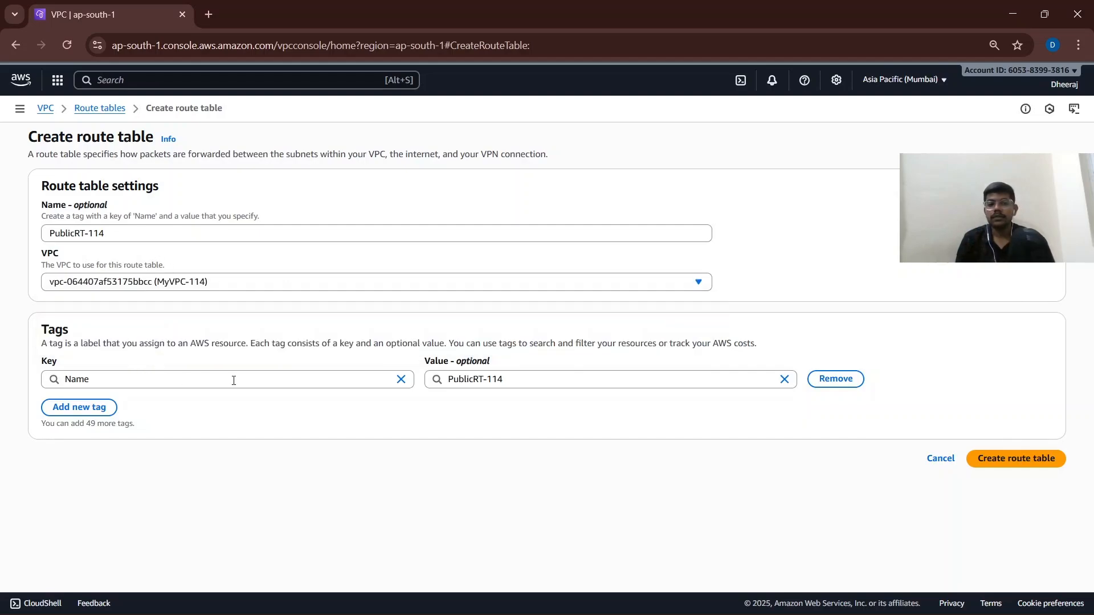
pyautogui.click(1004, 461)
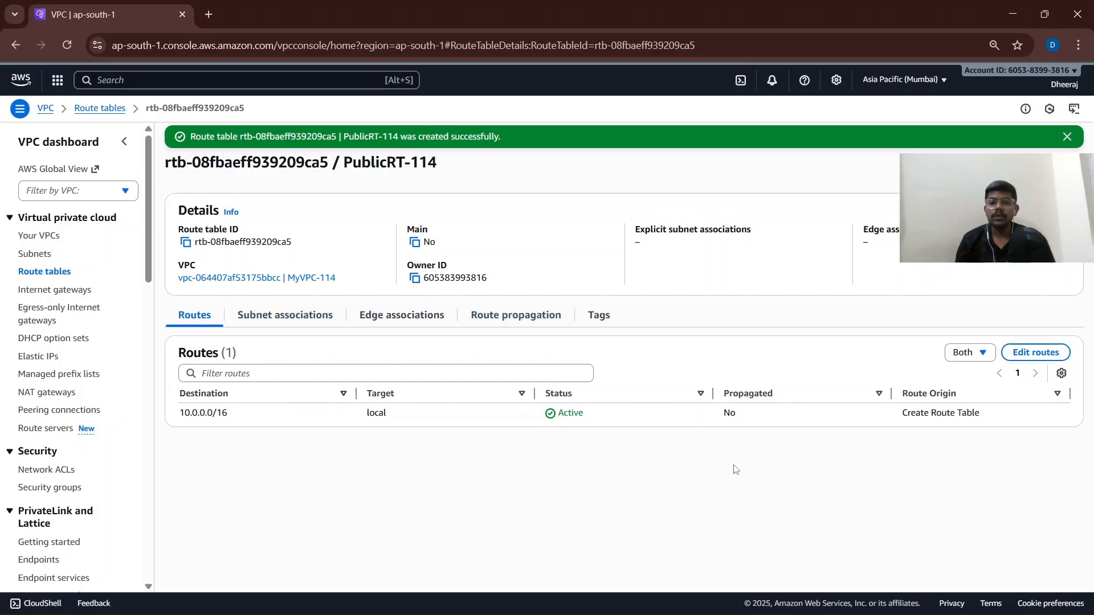
# Add a route to PublicRT-114 for destination 0.0.0.0/0 with the MyIGW-114 internet gateway as target, and save the routes.
pyautogui.click(1035, 353)
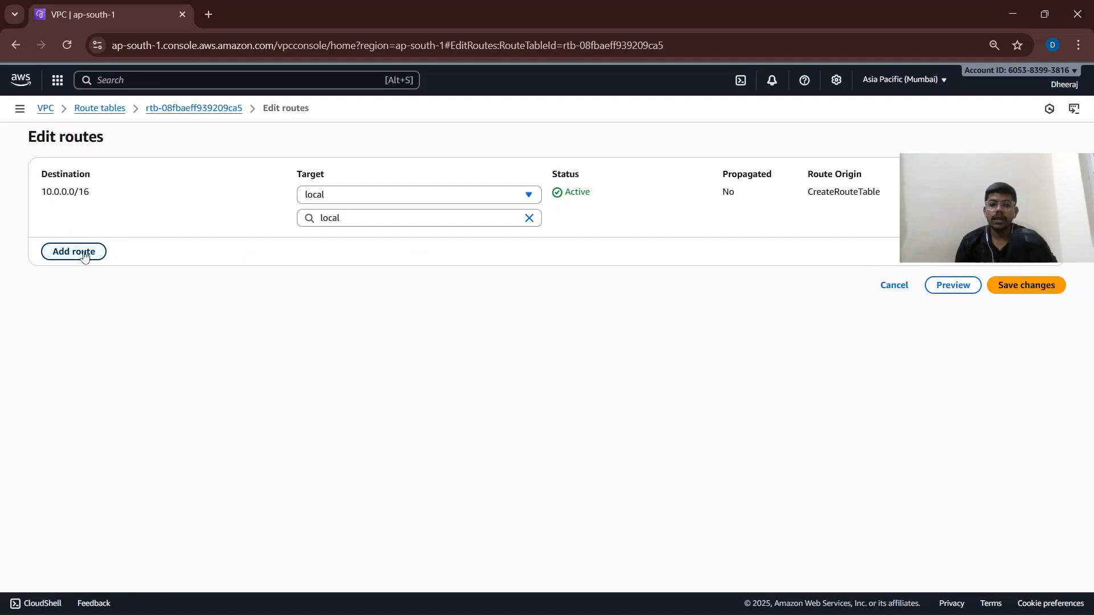
pyautogui.click(84, 255)
pyautogui.click(114, 242)
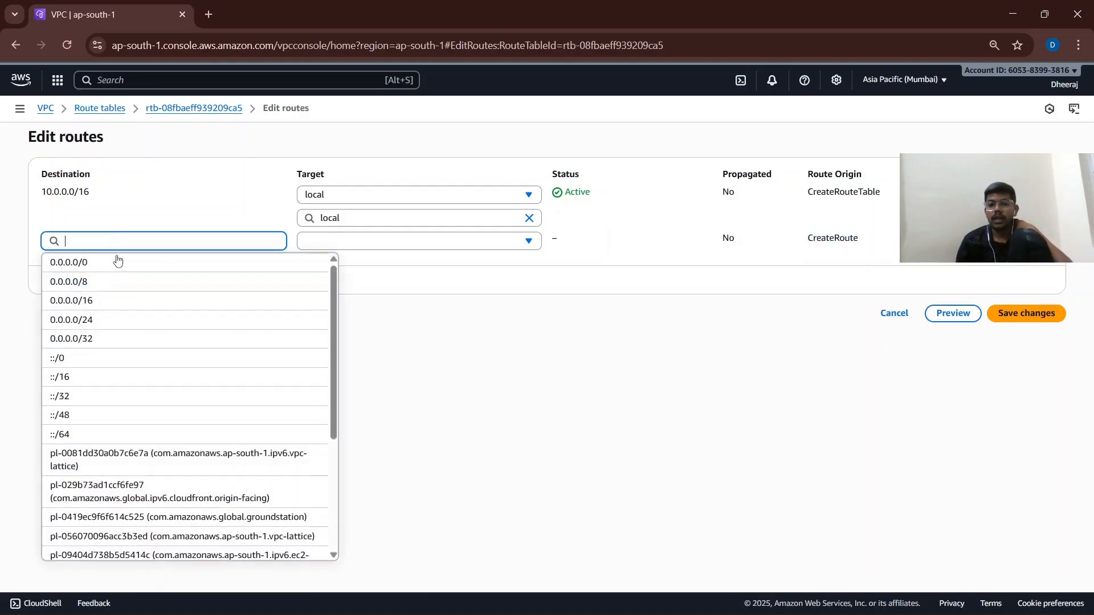
pyautogui.click(118, 260)
pyautogui.click(465, 241)
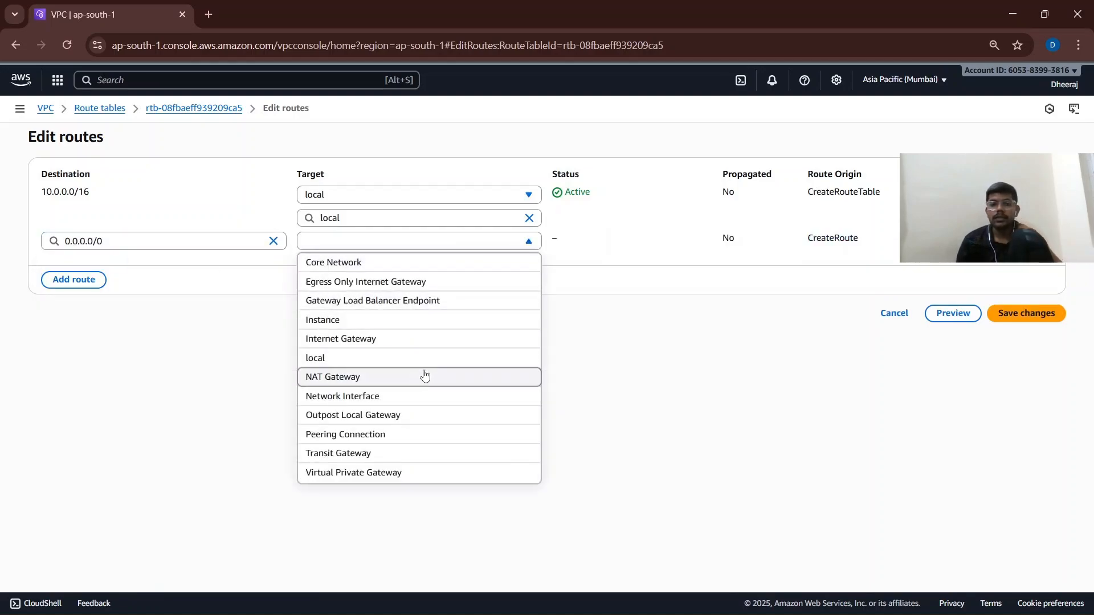
pyautogui.click(361, 343)
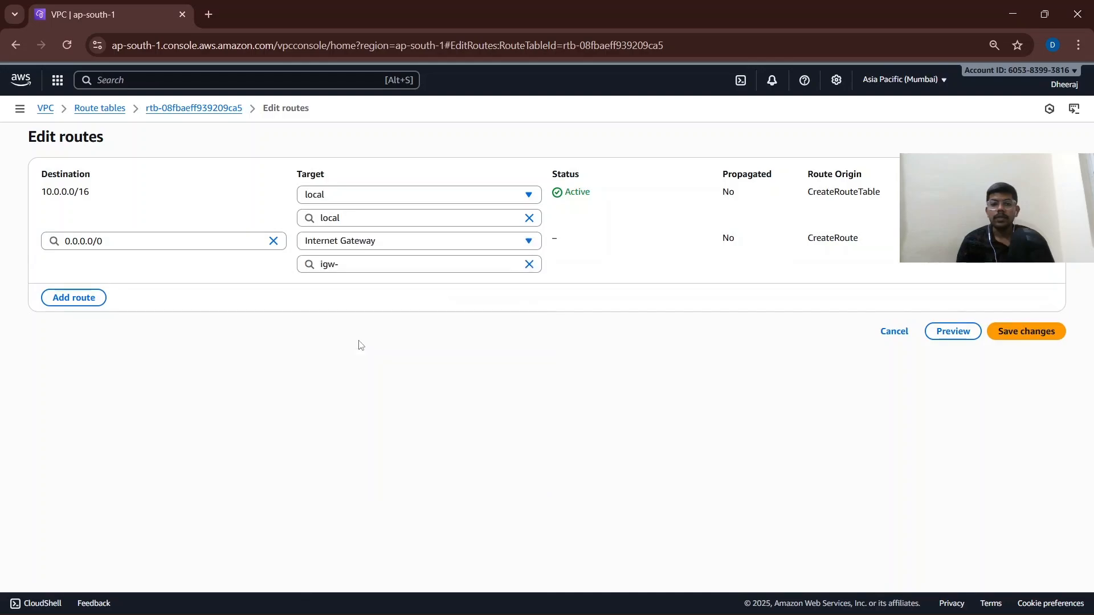
pyautogui.click(392, 268)
pyautogui.click(372, 305)
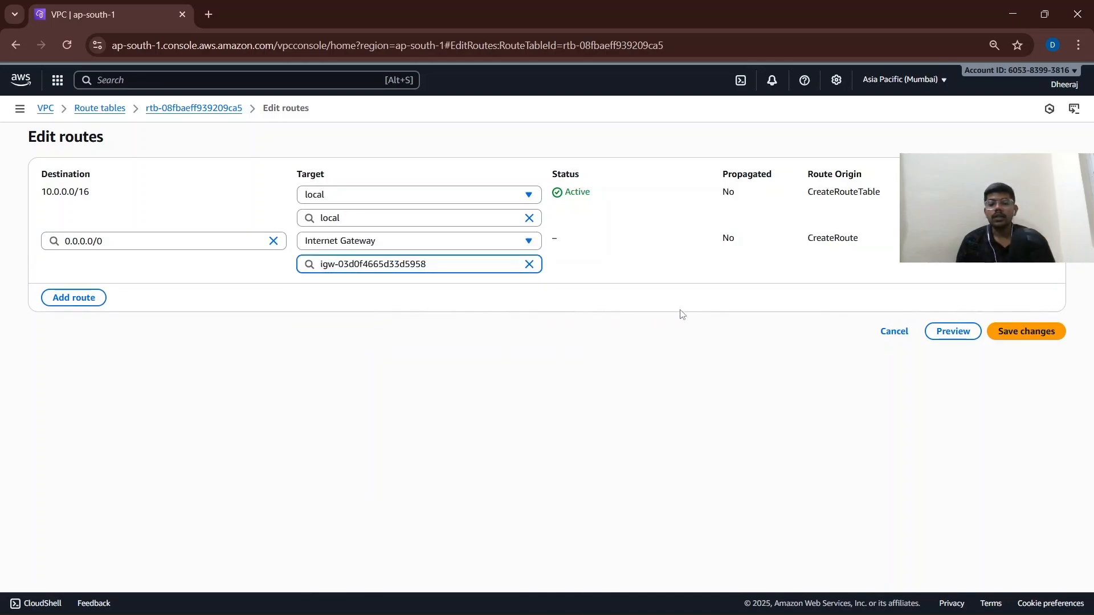
pyautogui.click(439, 270)
pyautogui.click(442, 309)
pyautogui.click(1015, 334)
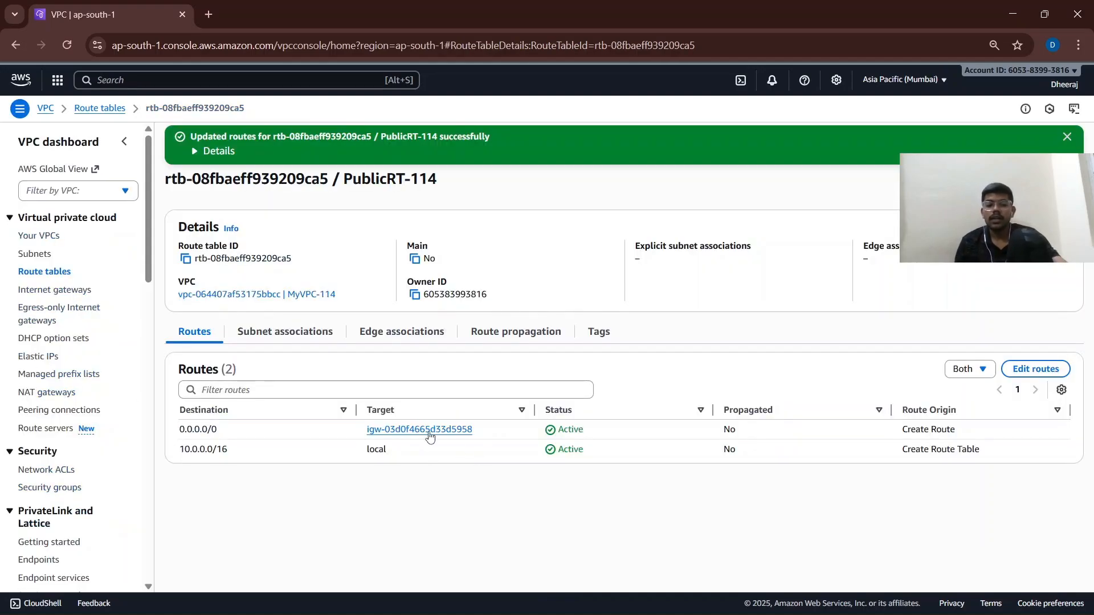
# Explicitly associate the MySubnet-114 subnet with the PublicRT-114 route table and save the association.
pyautogui.click(282, 338)
pyautogui.scroll(-1, 422, 460)
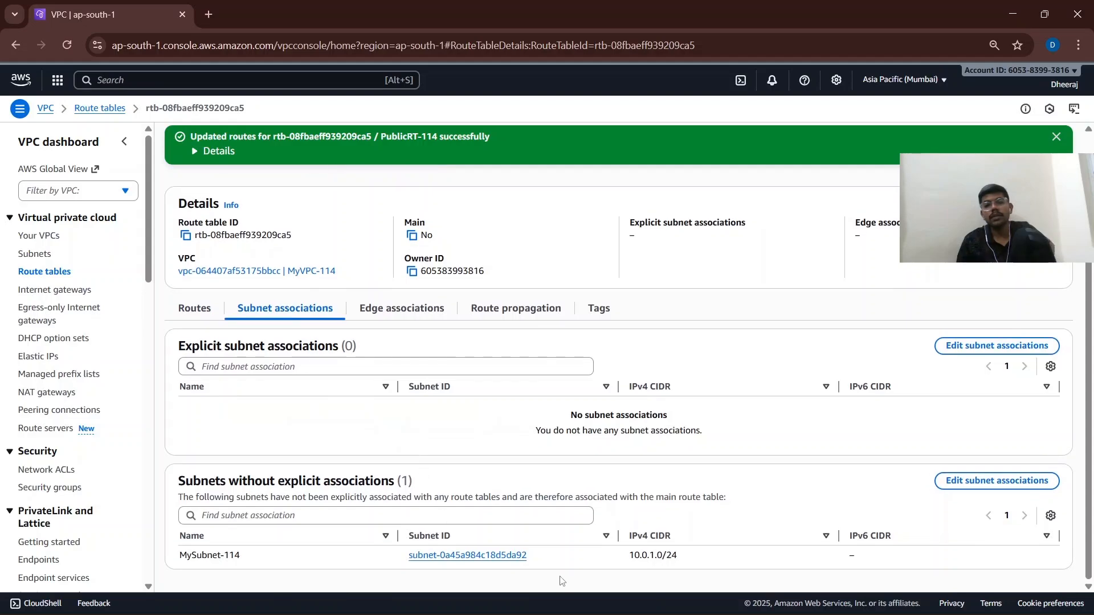
pyautogui.click(1010, 489)
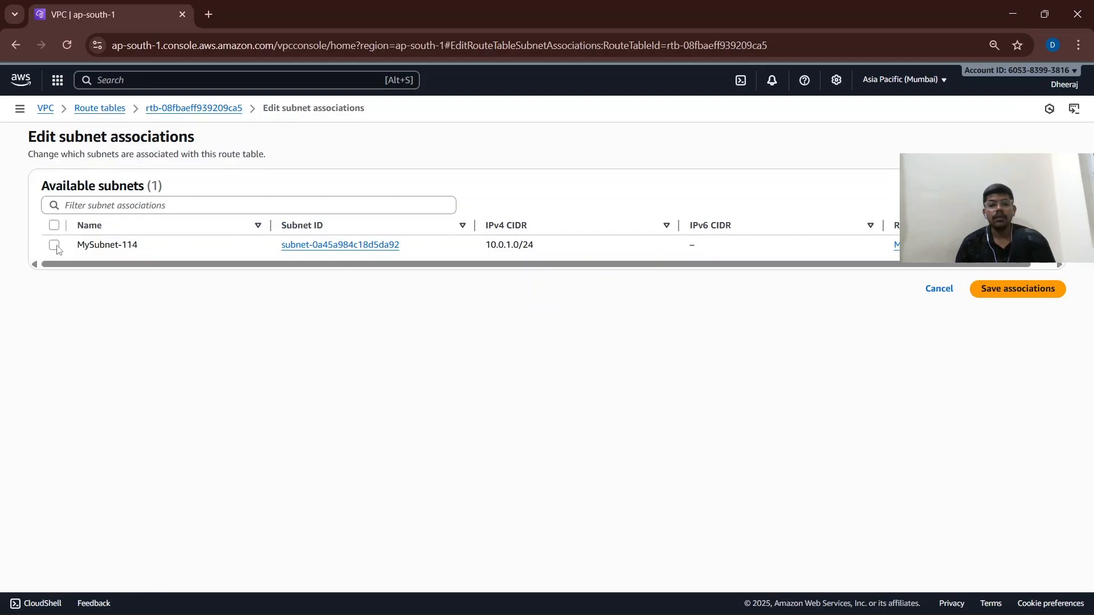
pyautogui.click(55, 245)
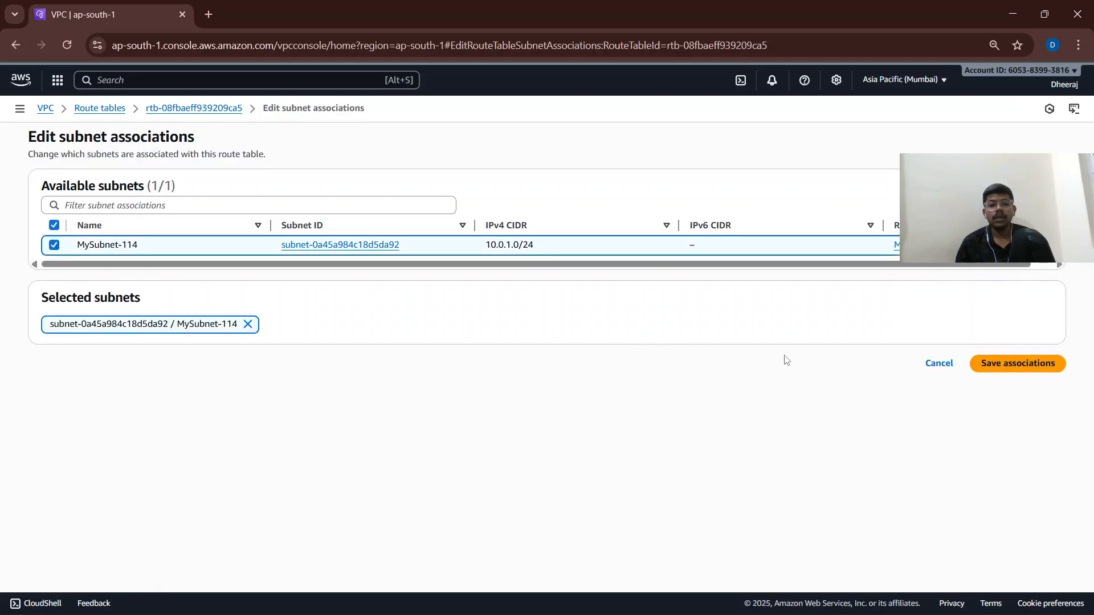
pyautogui.click(996, 366)
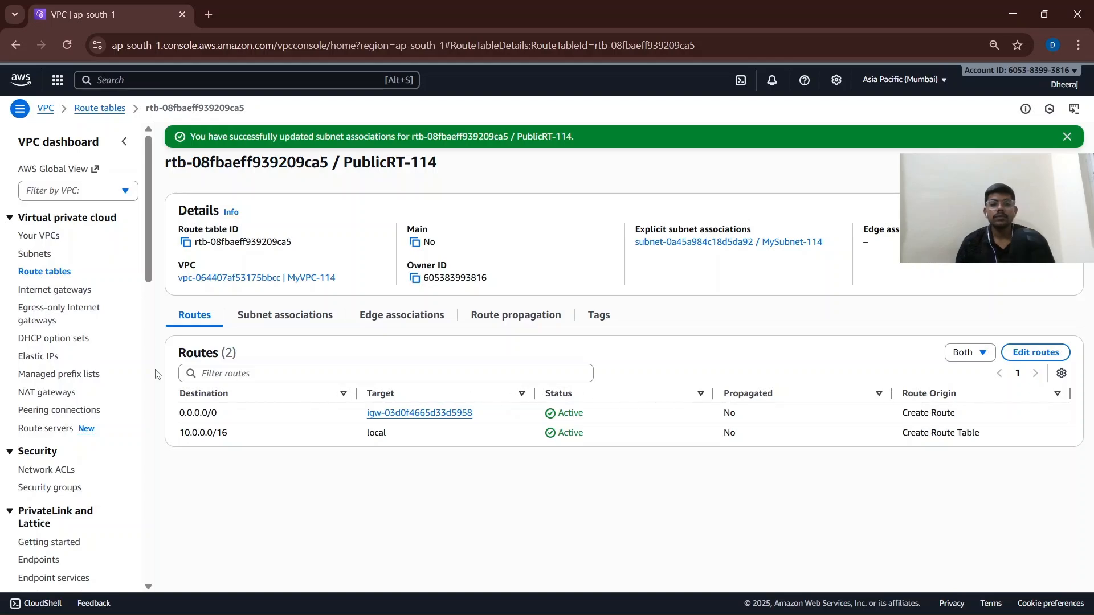
# Examine the details of the MySubnet-114 subnet, including its VPC, route table and public IPv4 auto-assign setting, and return to the subnet list.
pyautogui.click(46, 255)
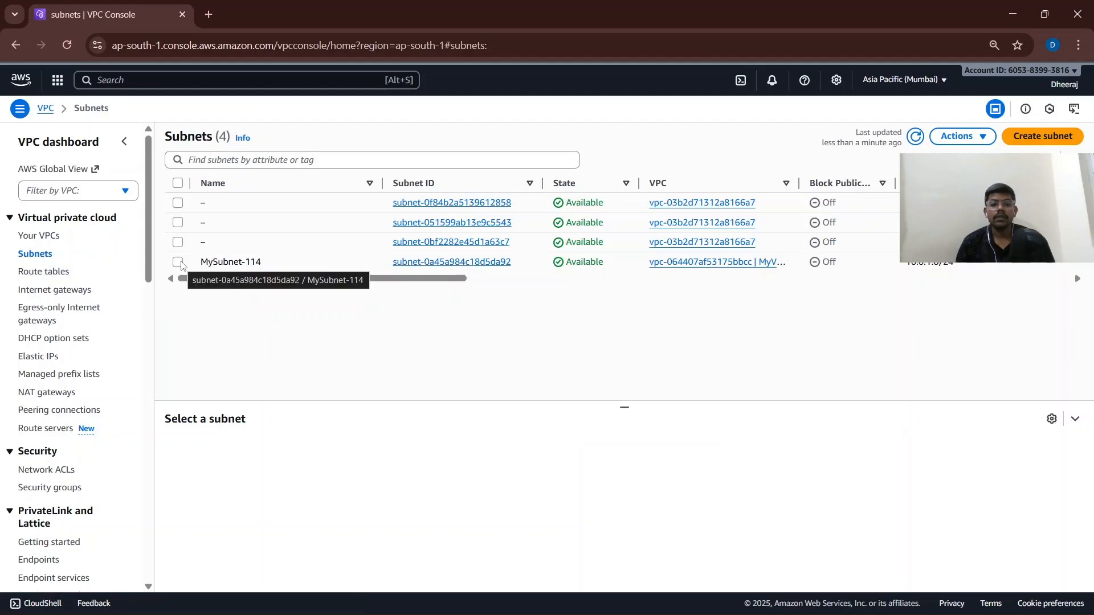
pyautogui.click(400, 263)
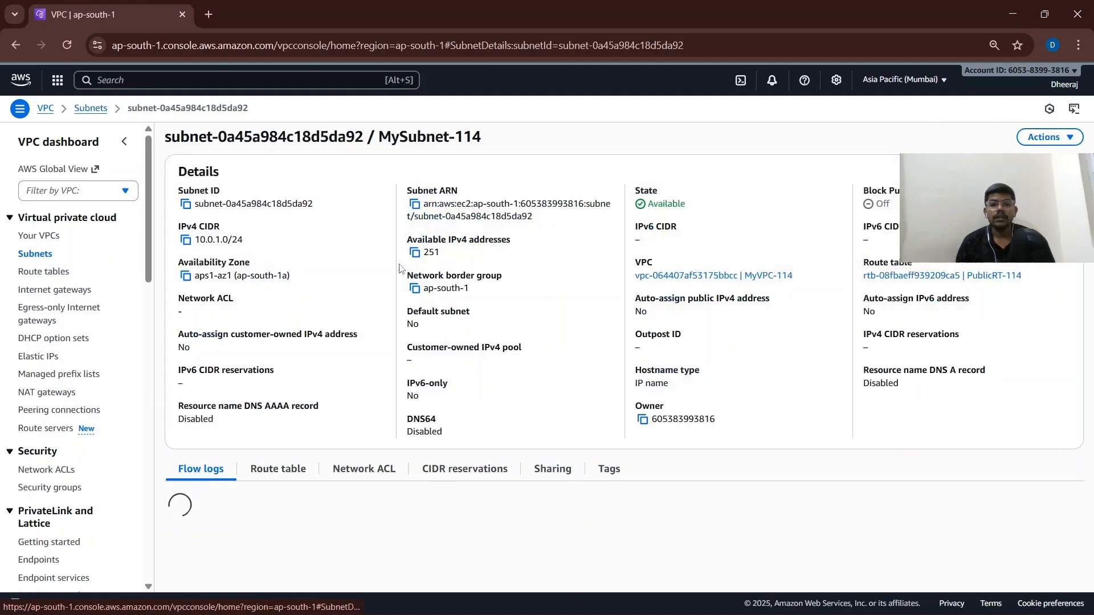
pyautogui.scroll(-1, 589, 315)
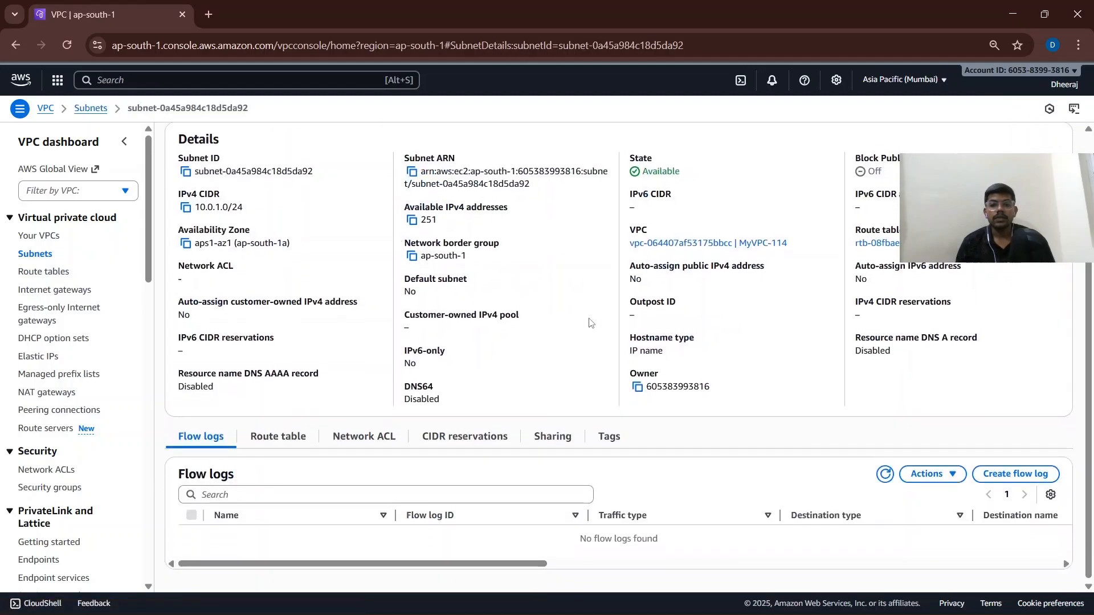
pyautogui.scroll(1, 398, 433)
pyautogui.scroll(-1, 472, 429)
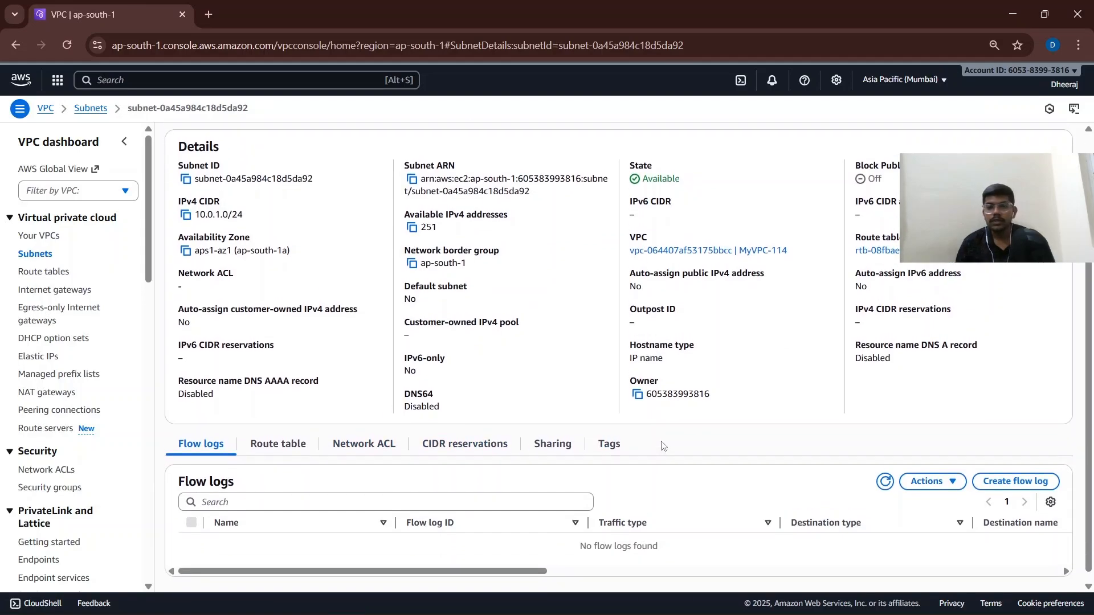
pyautogui.scroll(1, 472, 428)
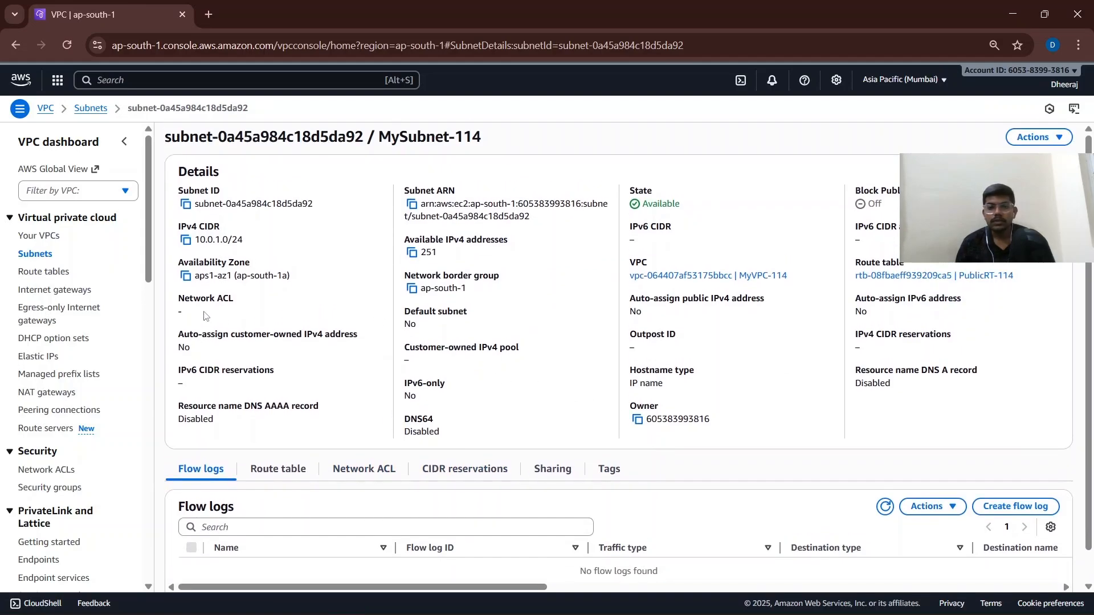
pyautogui.click(35, 254)
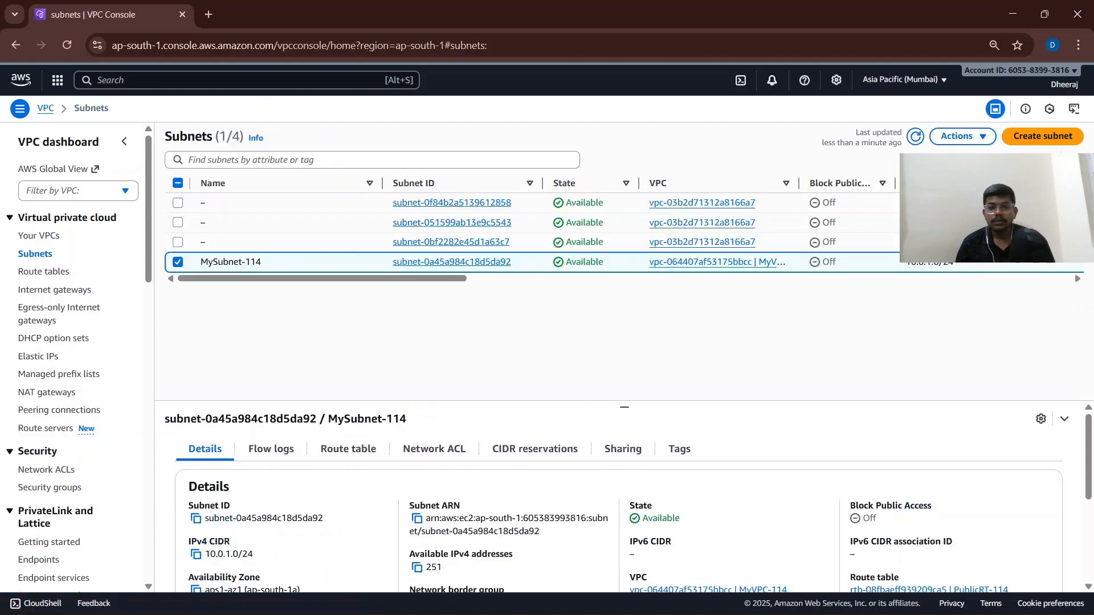
# Review the MySubnet-114 details below the subnet list, including its CIDR, availability zone, VPC and auto-assign settings.
pyautogui.scroll(-3, 843, 438)
pyautogui.scroll(3, 843, 438)
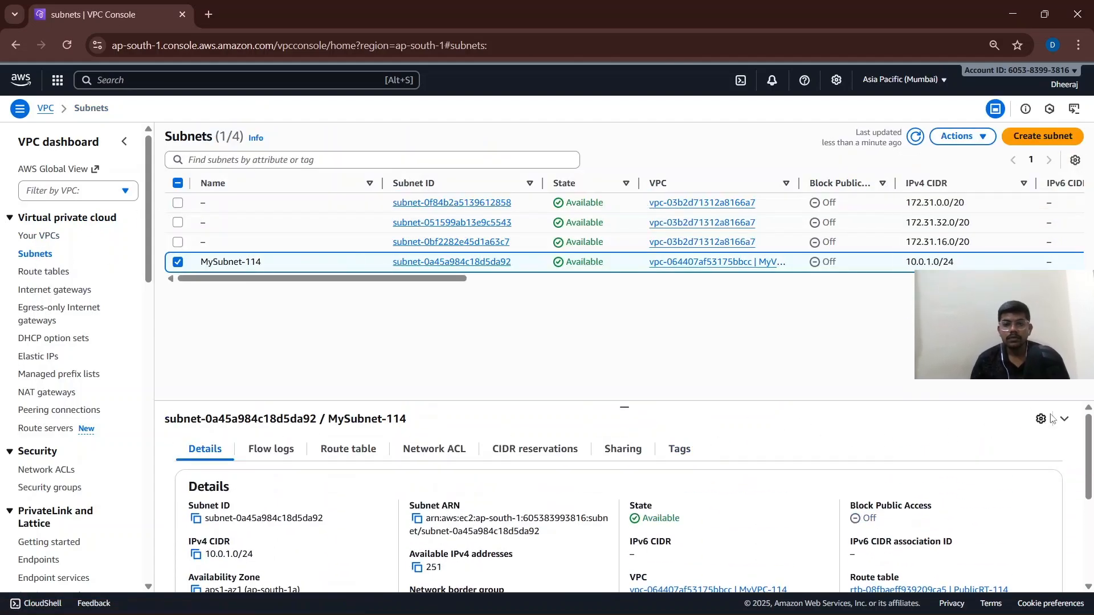
pyautogui.scroll(-5, 1036, 428)
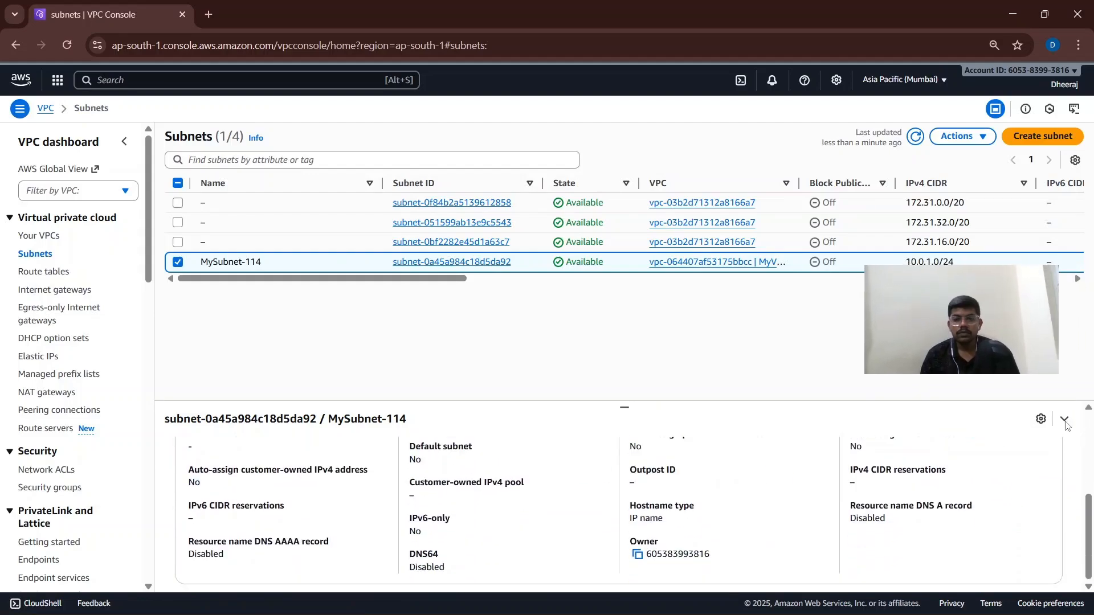
pyautogui.click(1040, 421)
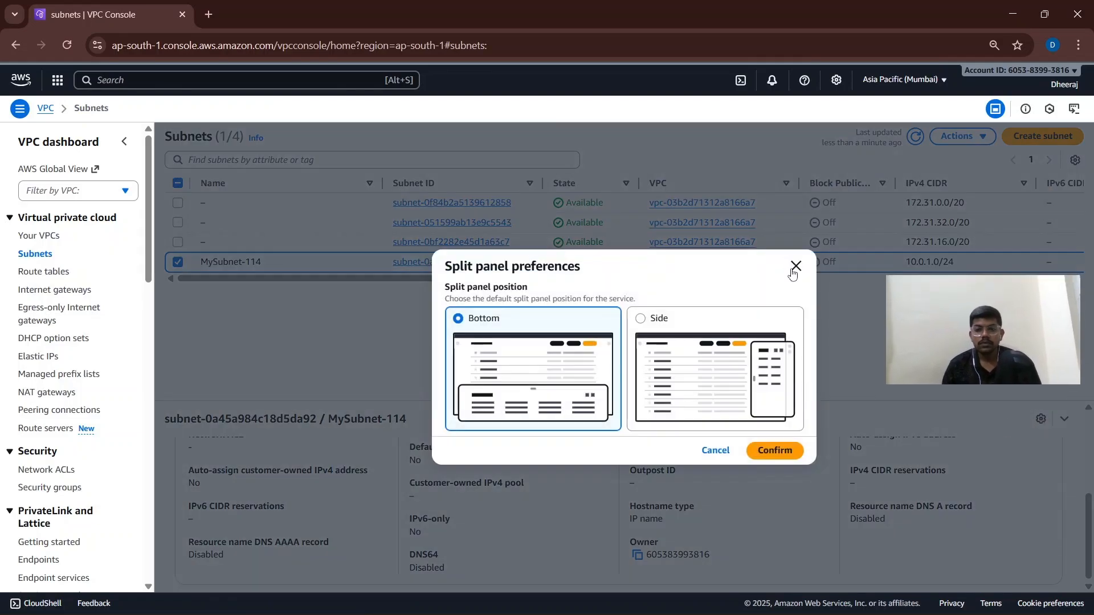
pyautogui.click(794, 267)
pyautogui.scroll(5, 586, 498)
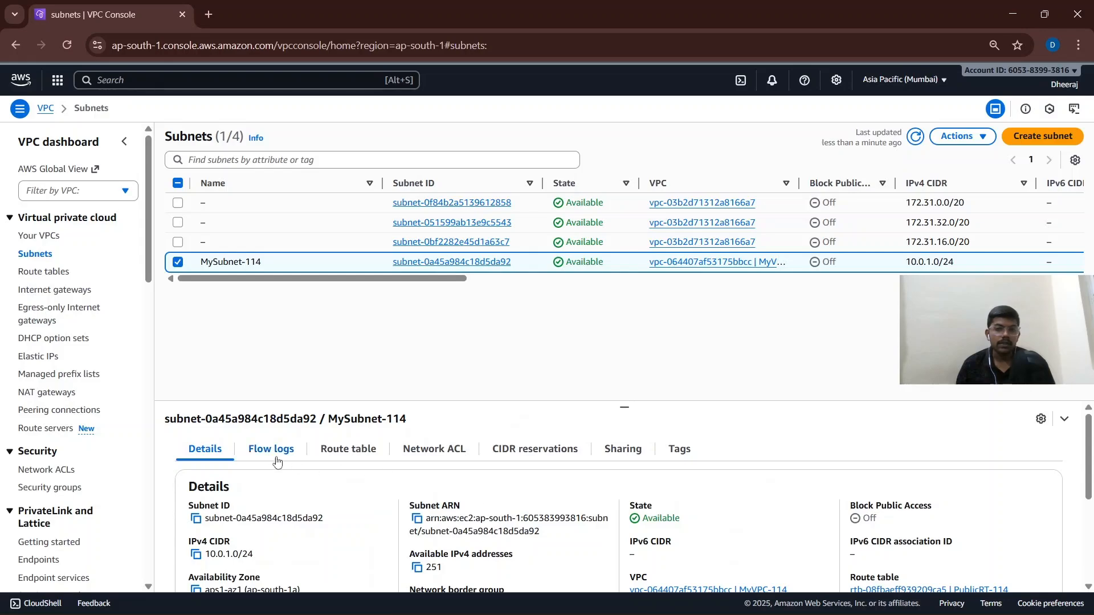
pyautogui.scroll(-3, 450, 484)
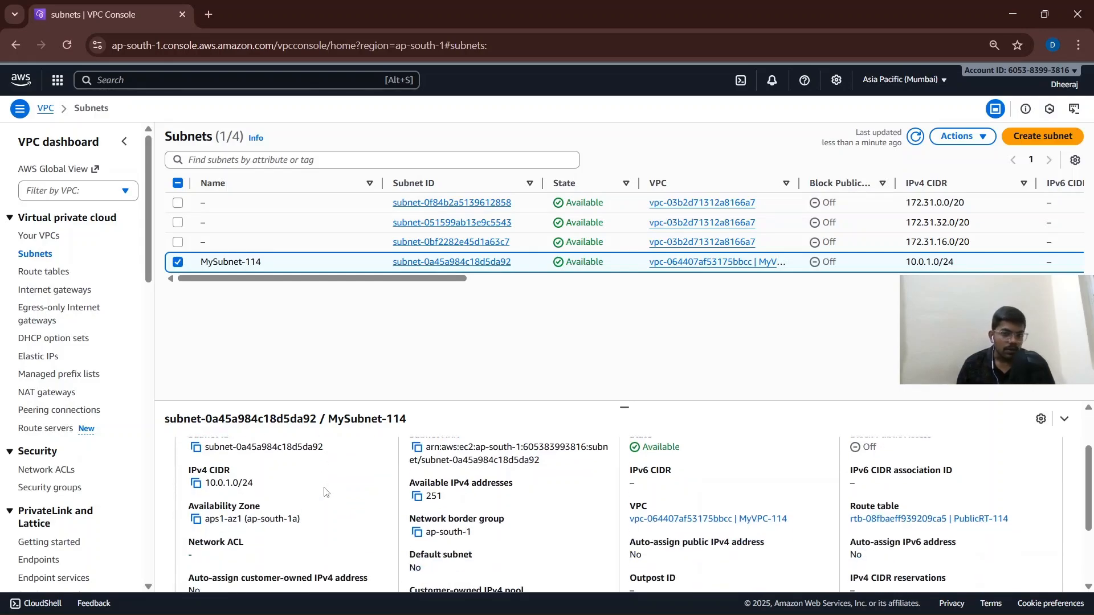
pyautogui.scroll(3, 459, 491)
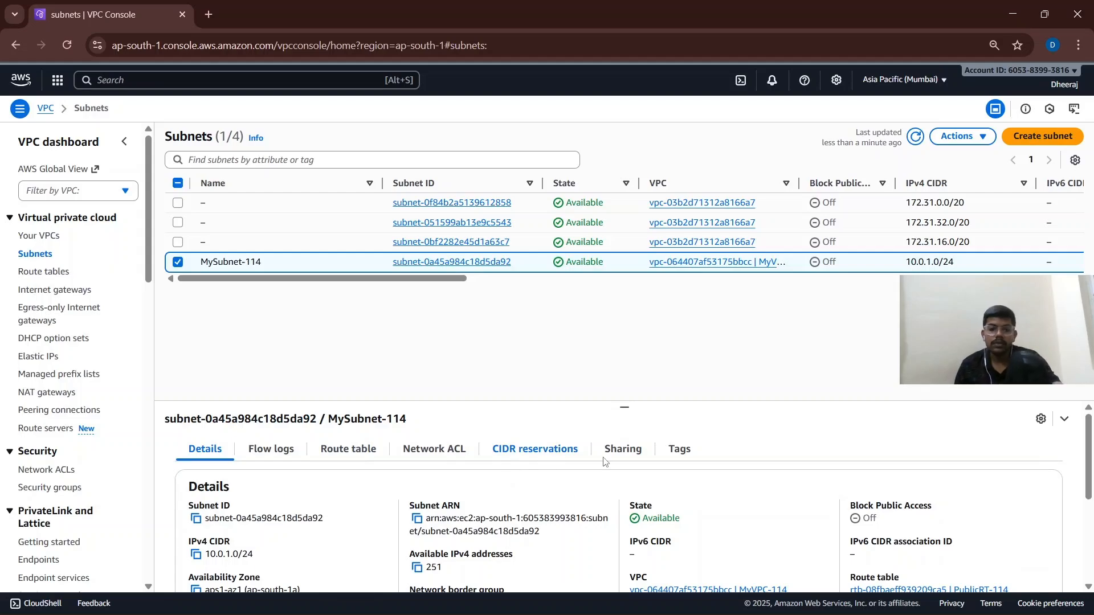
# Enable auto-assign public IPv4 address in the settings of the MySubnet-114 subnet and save the change.
pyautogui.click(410, 262)
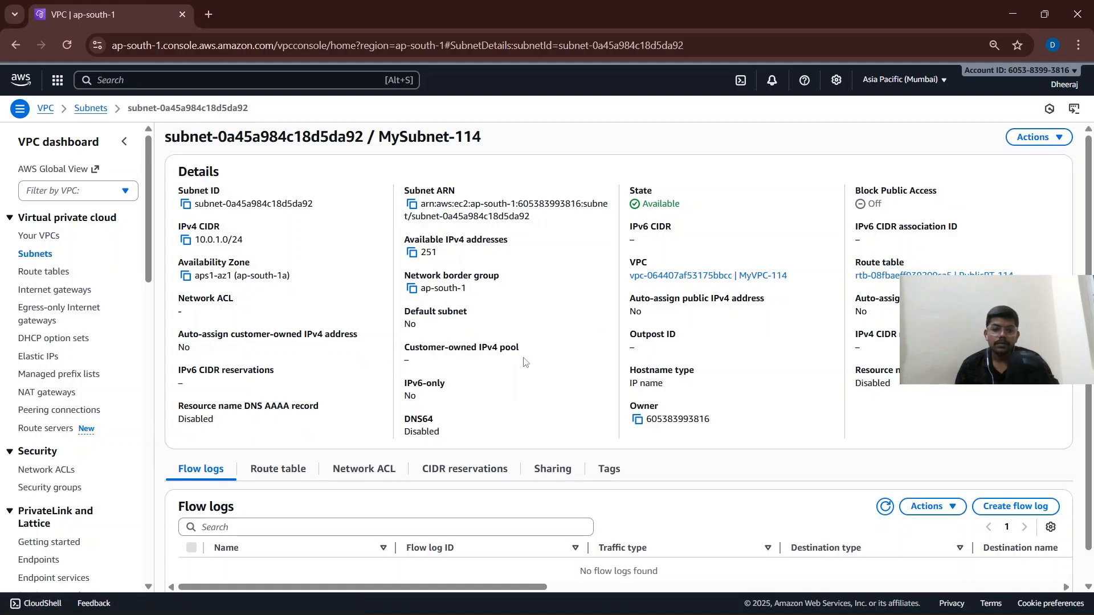
pyautogui.scroll(-1, 1003, 442)
pyautogui.scroll(1, 771, 437)
pyautogui.click(1034, 138)
pyautogui.click(1019, 177)
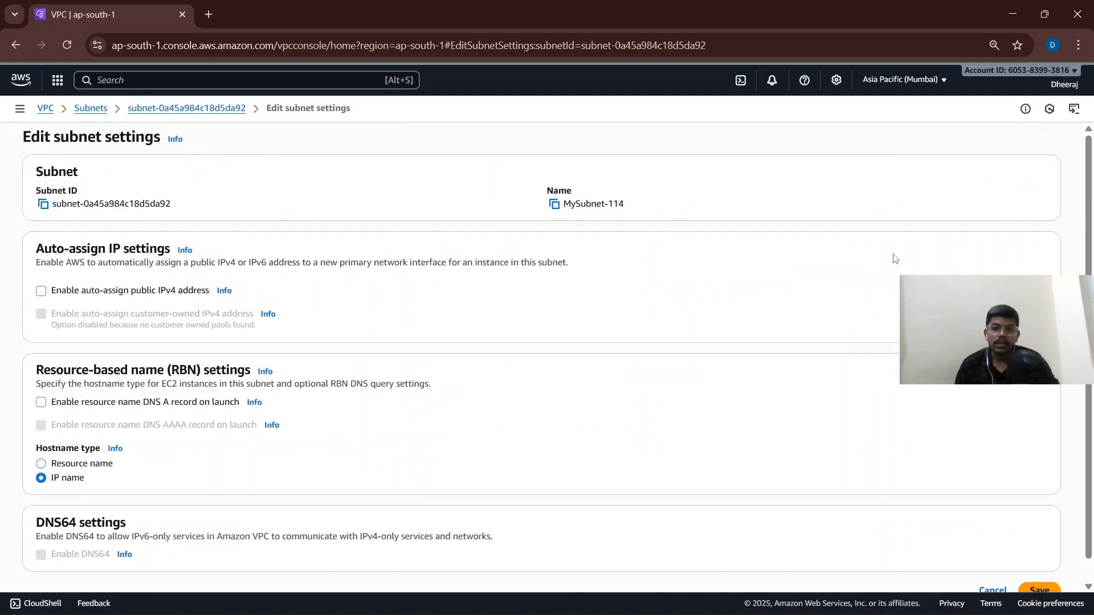
pyautogui.click(42, 291)
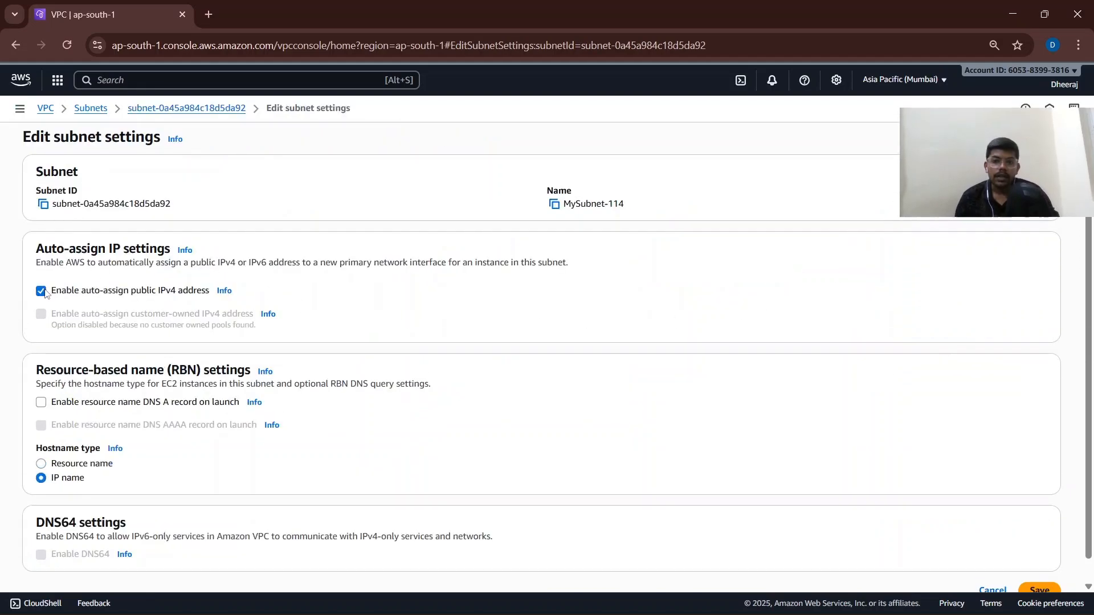
pyautogui.scroll(-1, 476, 327)
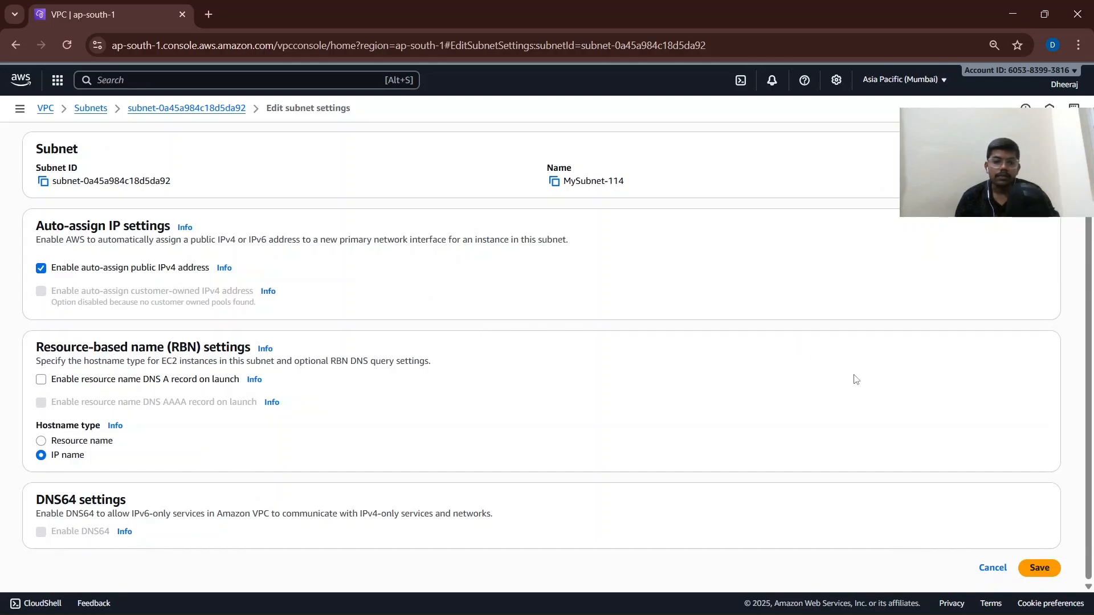
pyautogui.click(1039, 569)
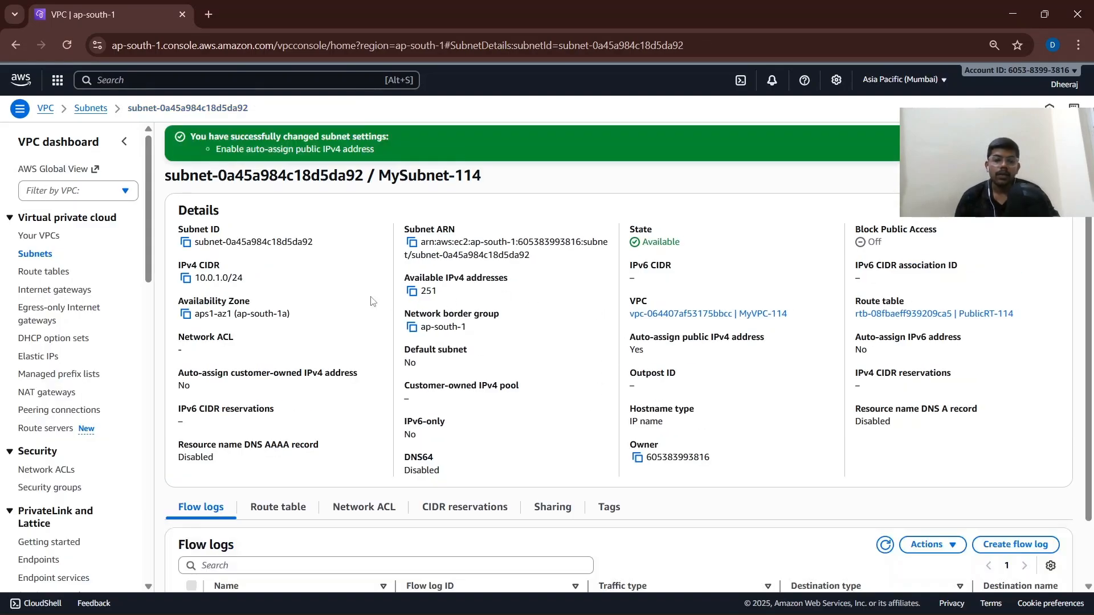
# Go to the EC2 service's instance list and start launching a new instance.
pyautogui.click(118, 81)
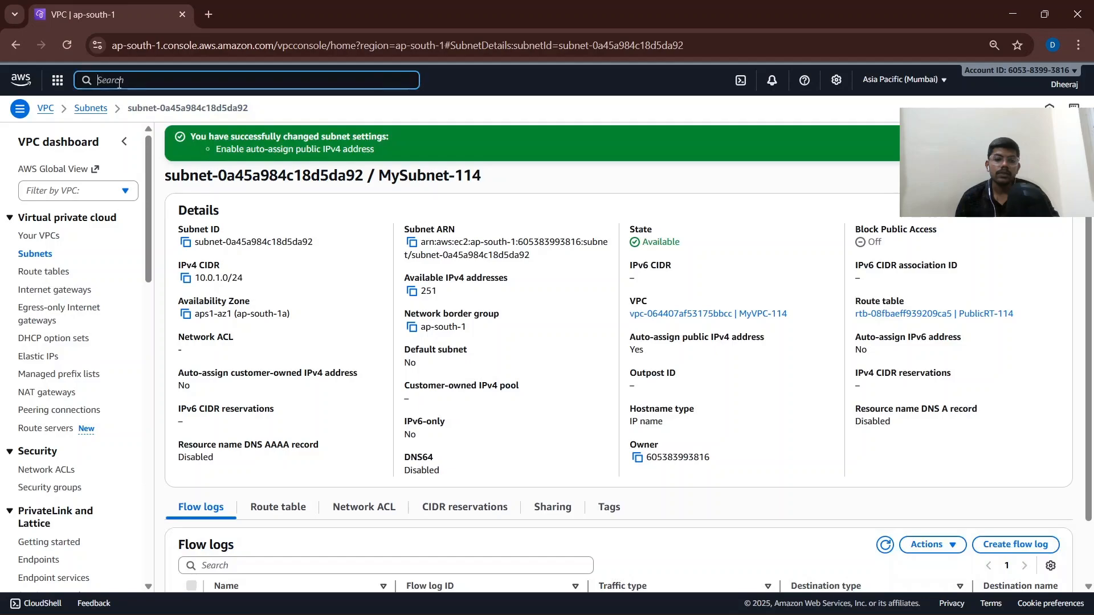
pyautogui.write('E')
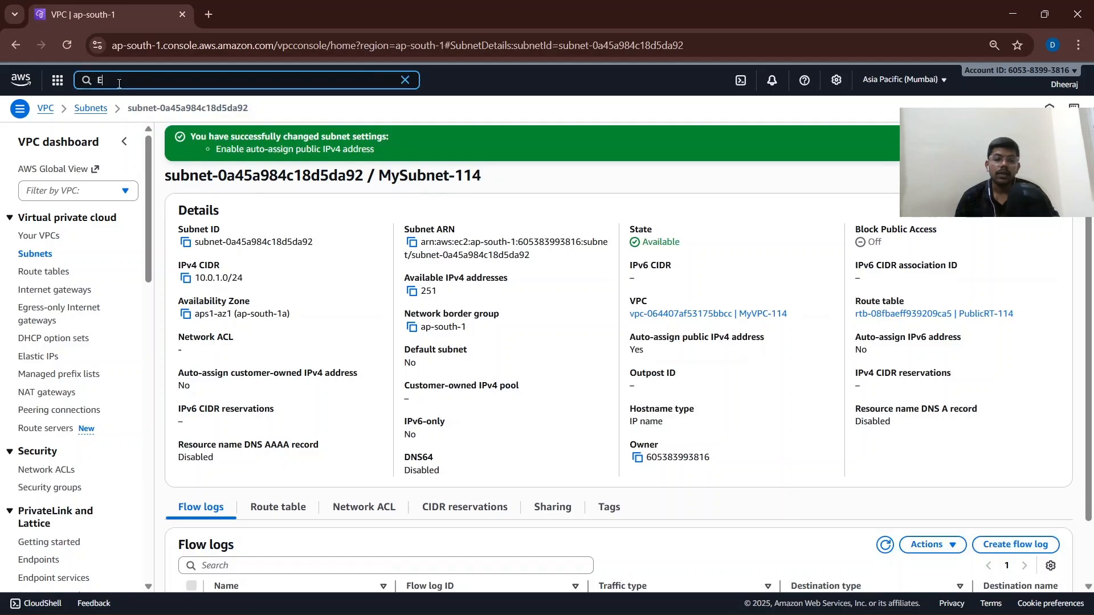
pyautogui.write('c2')
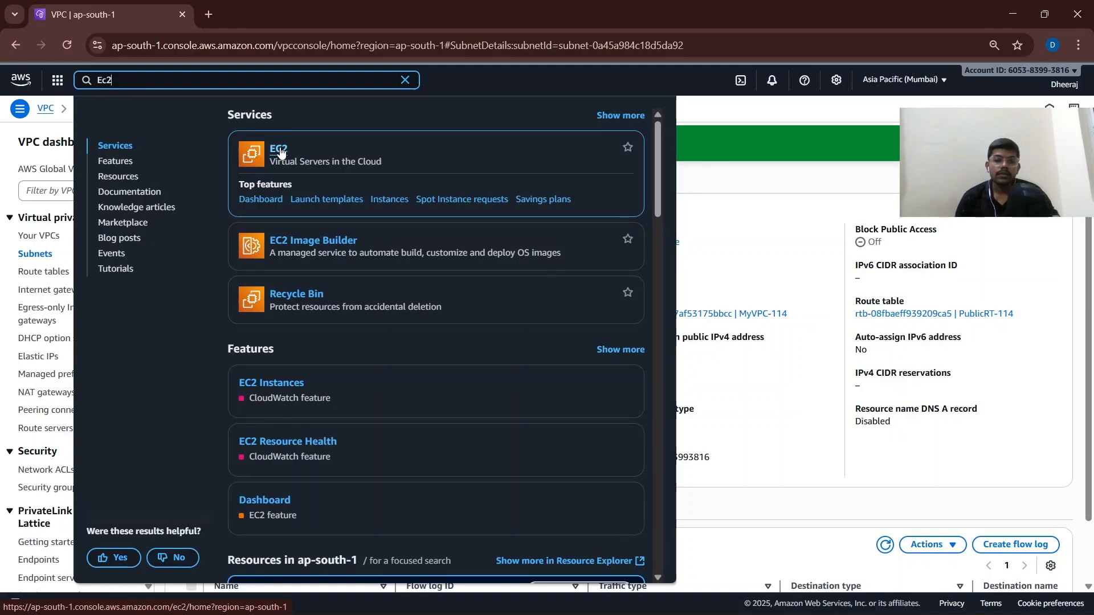
pyautogui.click(279, 153)
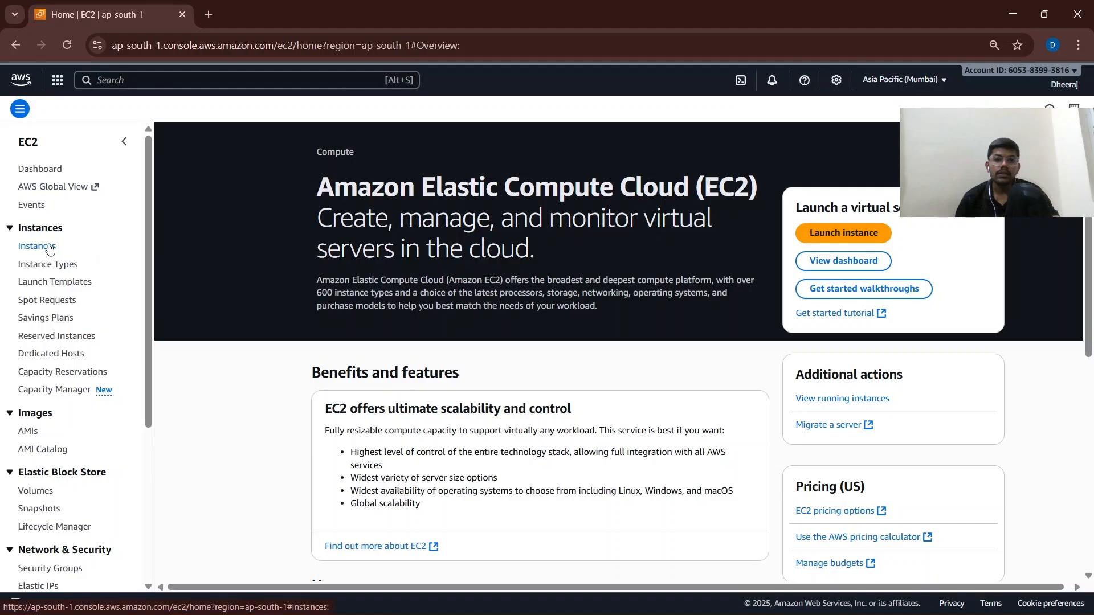
pyautogui.click(37, 246)
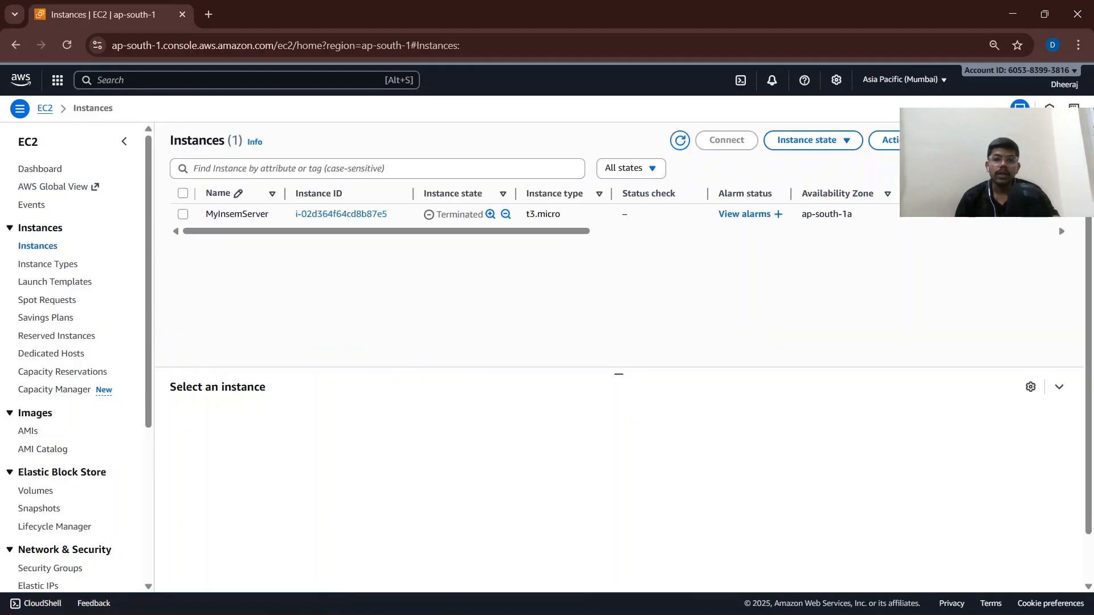
pyautogui.click(994, 140)
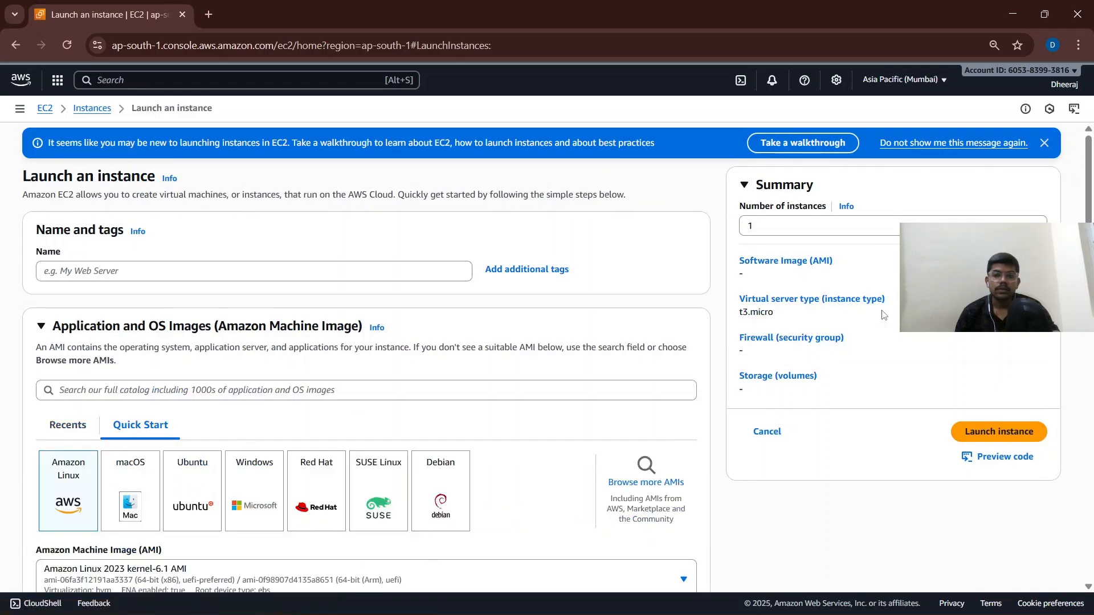
# Name the new instance MyWinServer.
pyautogui.click(304, 269)
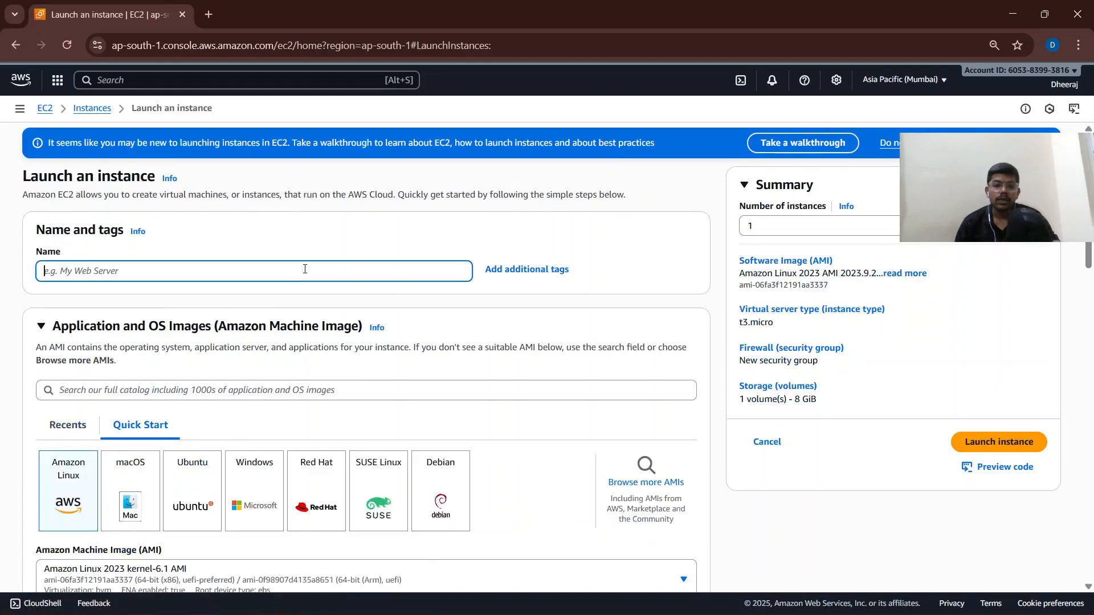
pyautogui.write('MyW')
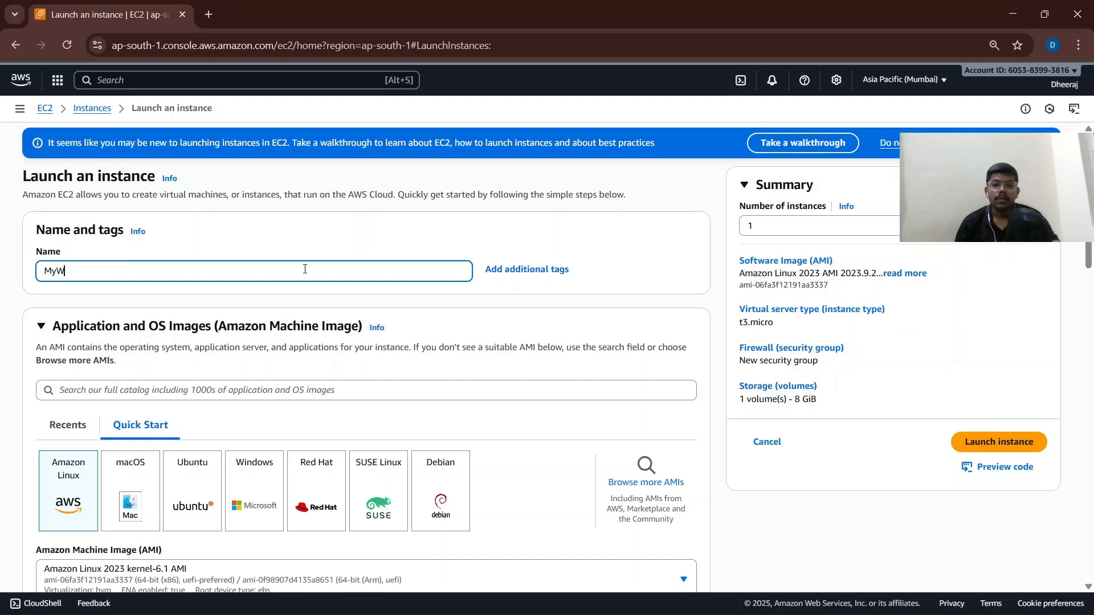
pyautogui.write('inServer')
pyautogui.scroll(-1, 313, 331)
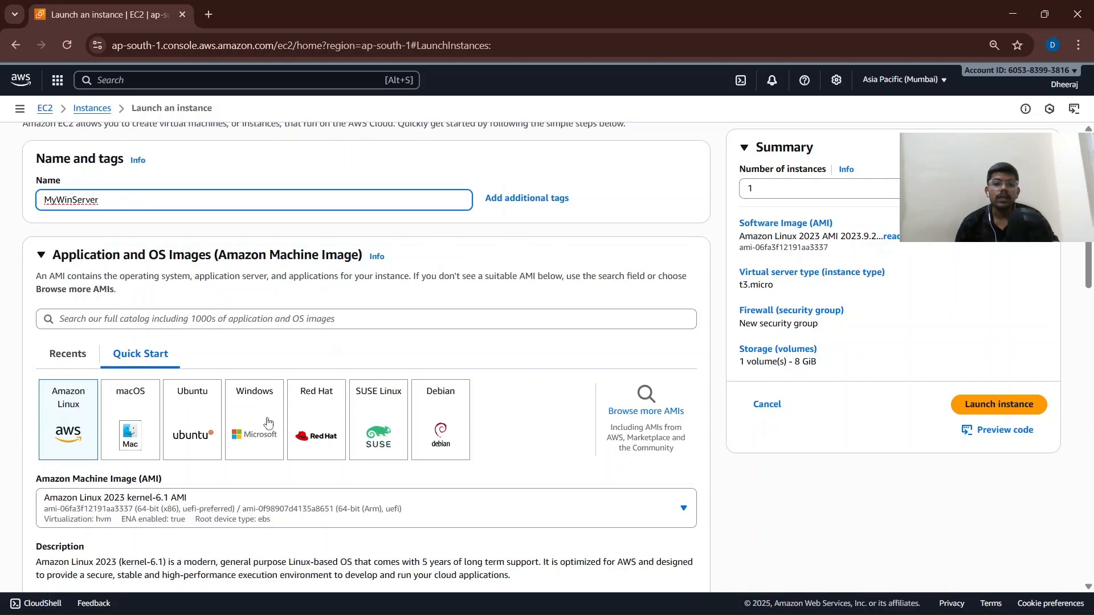
# Choose the Windows operating system with the Microsoft Windows Server 2025 Base machine image for the instance.
pyautogui.click(268, 422)
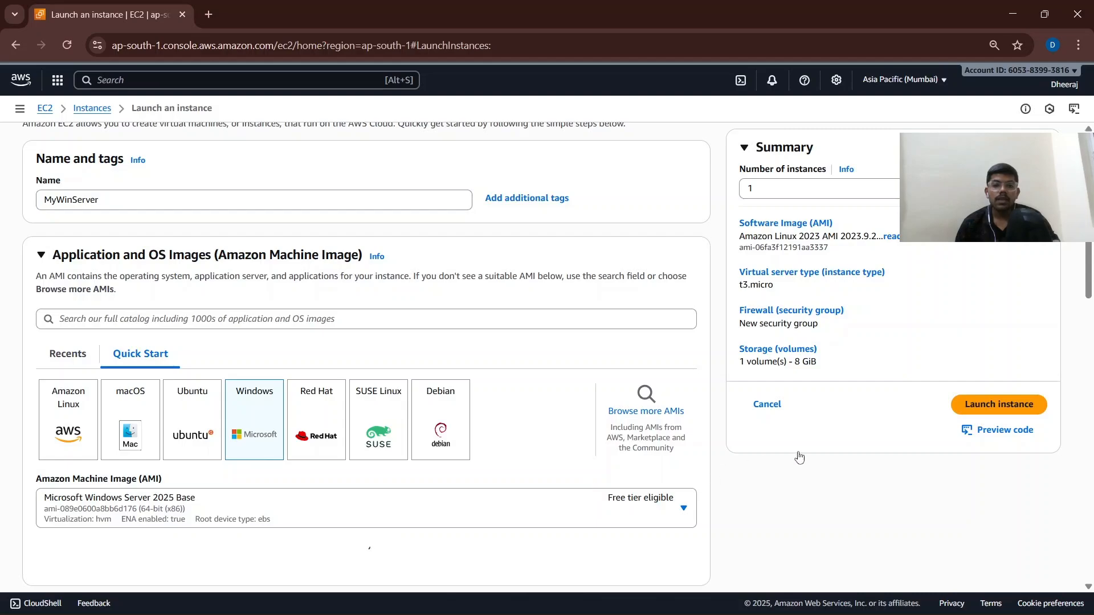
pyautogui.scroll(-6, 811, 453)
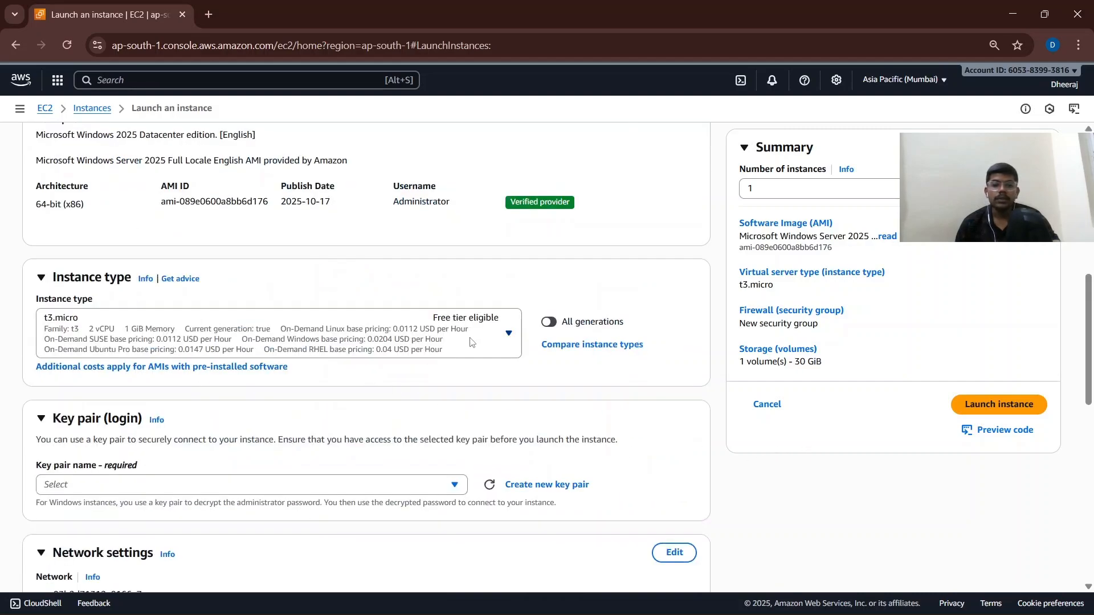
pyautogui.scroll(5, 471, 342)
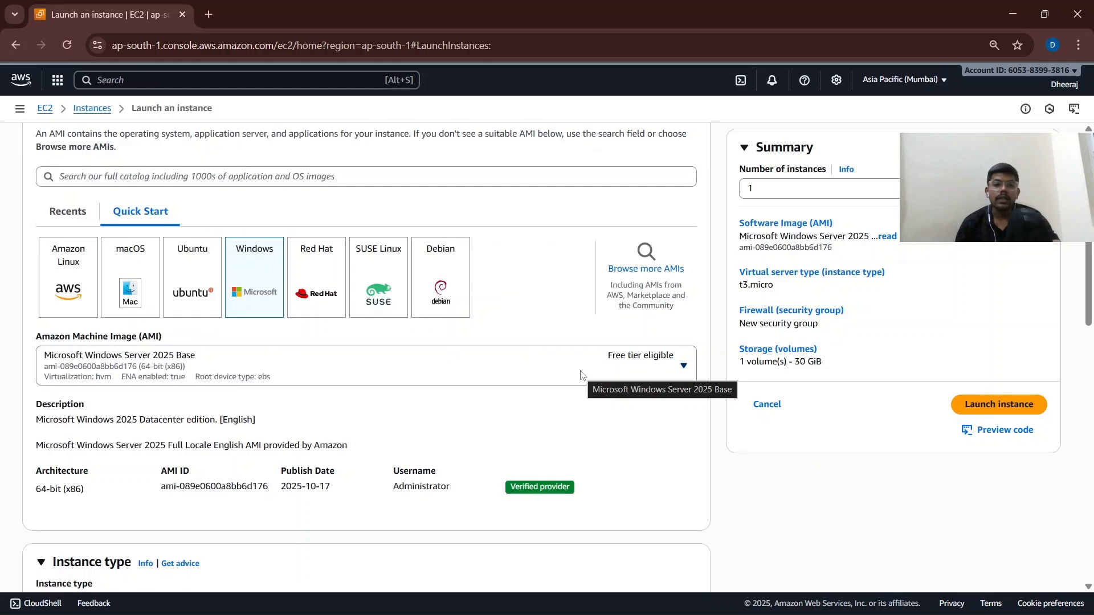
pyautogui.click(581, 375)
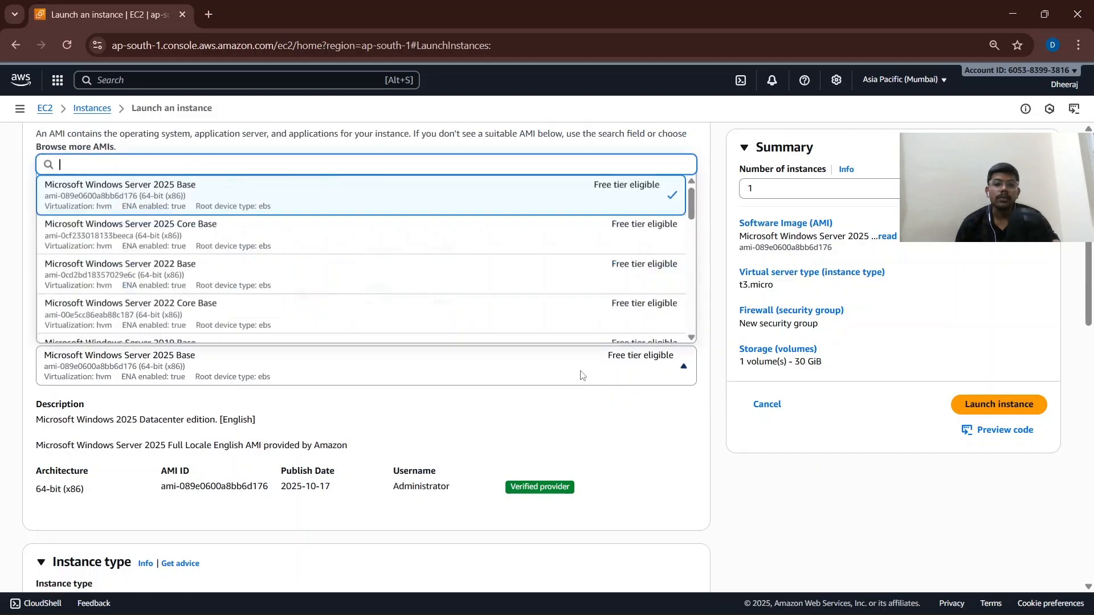
pyautogui.click(572, 211)
pyautogui.scroll(-3, 485, 421)
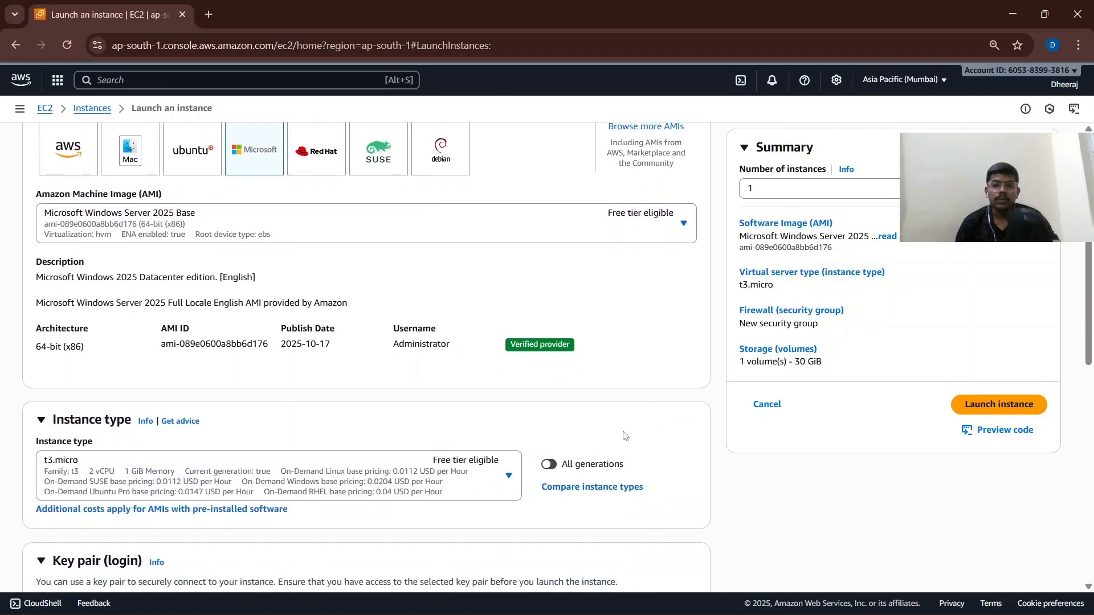
# Check the available instance types and keep the free-tier-eligible t3.micro for the instance.
pyautogui.scroll(-1, 485, 422)
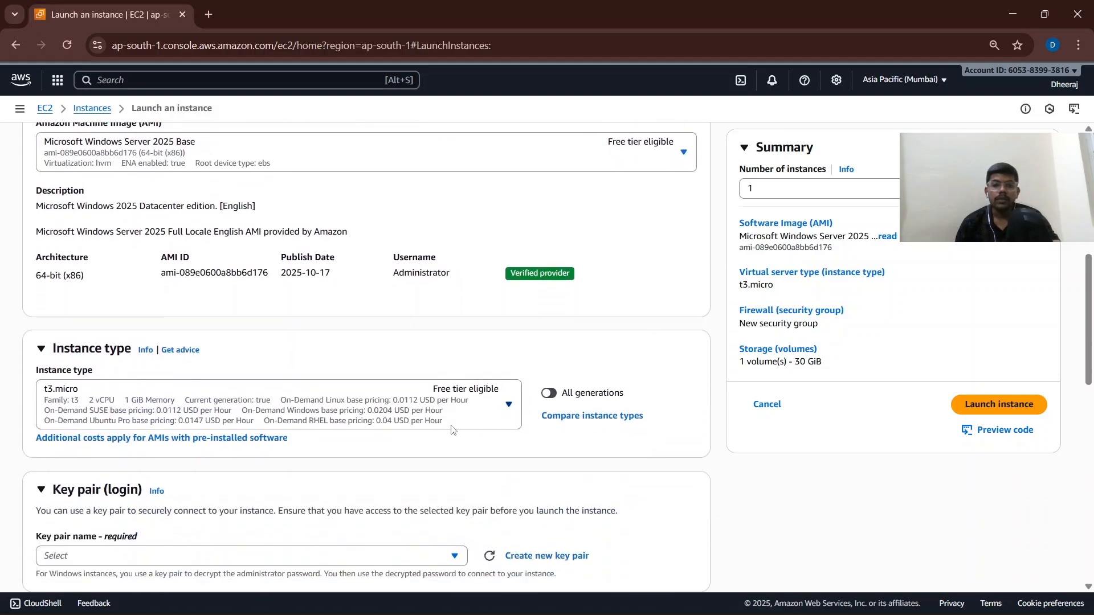
pyautogui.click(512, 412)
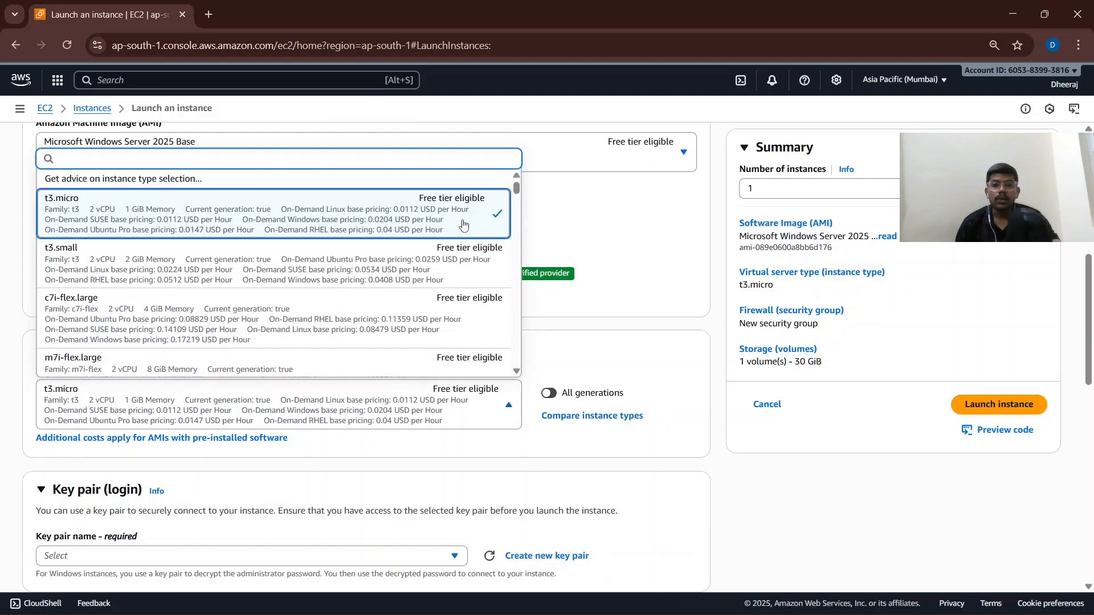
pyautogui.click(500, 421)
# Create a new RSA key pair named Mywinkey with a .pem private key file for the instance login.
pyautogui.scroll(-1, 501, 433)
pyautogui.scroll(-1, 502, 438)
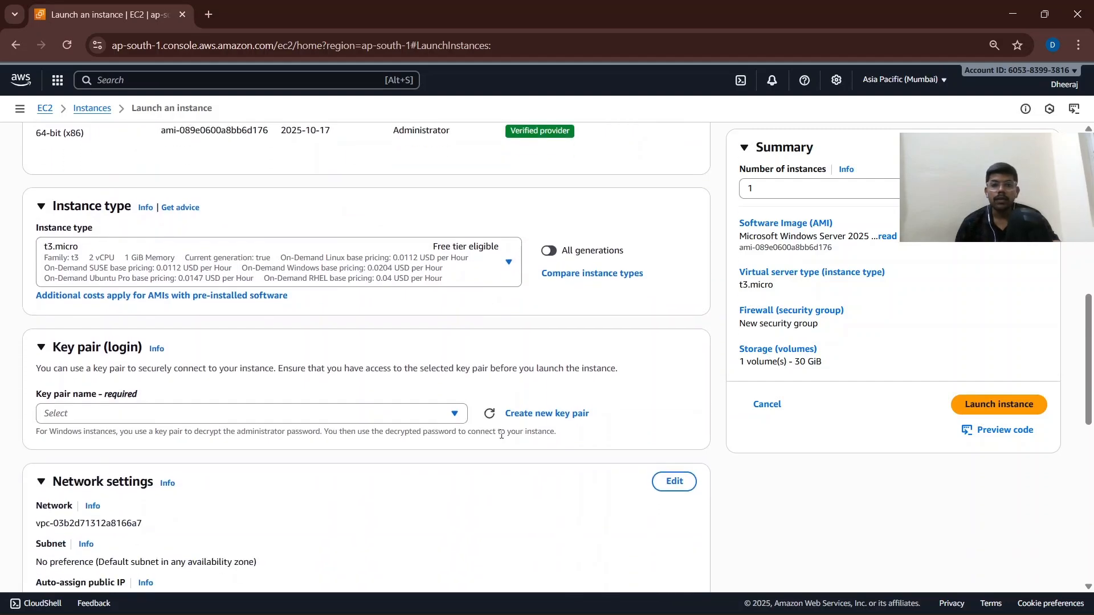
pyautogui.click(550, 414)
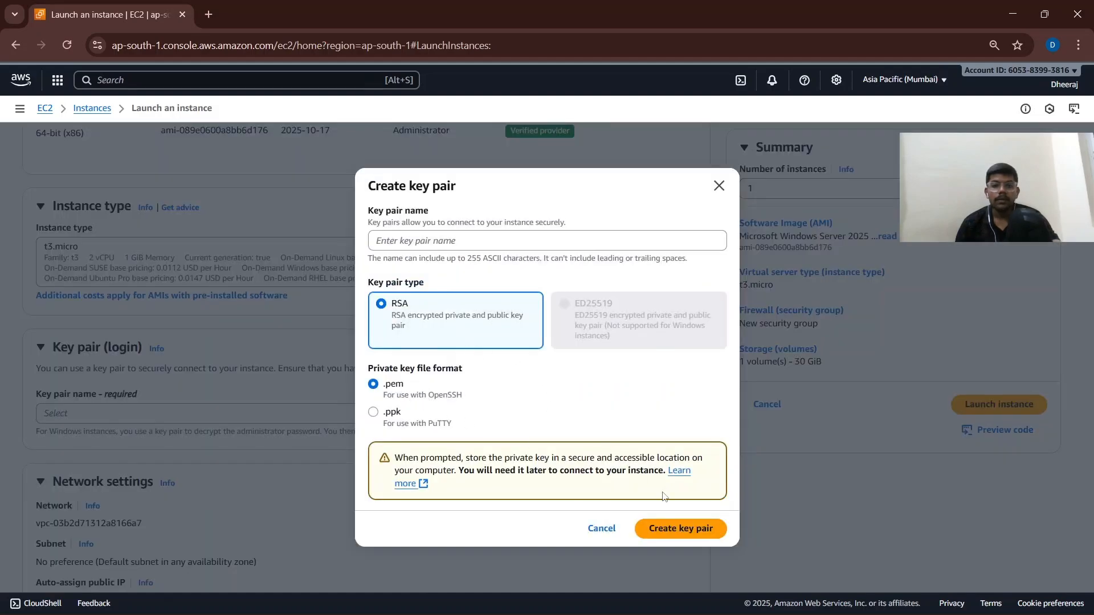
pyautogui.click(487, 241)
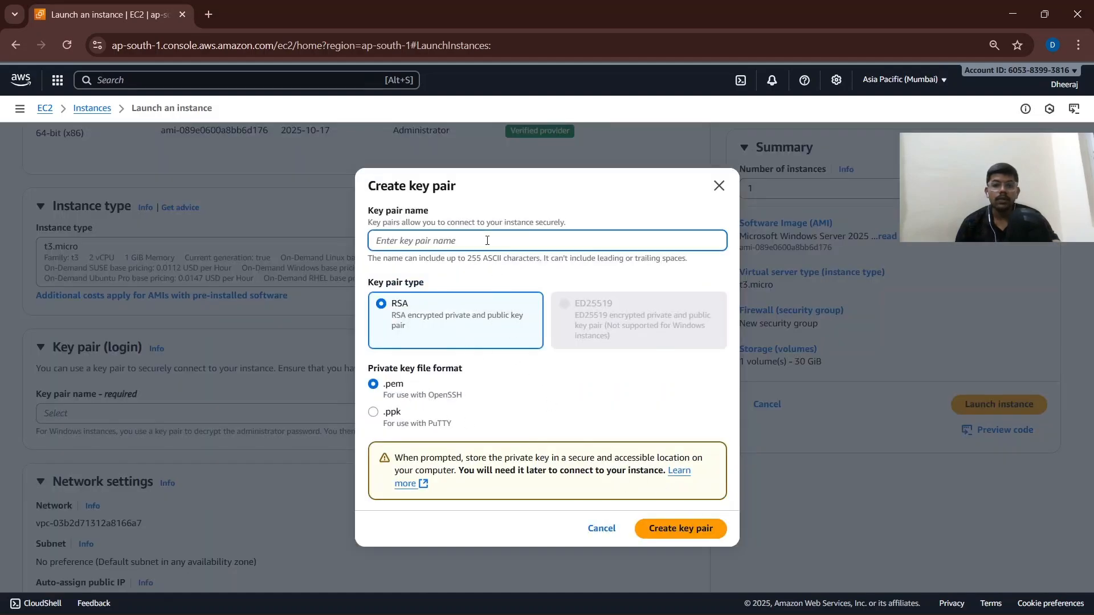
pyautogui.write('Mywinkey')
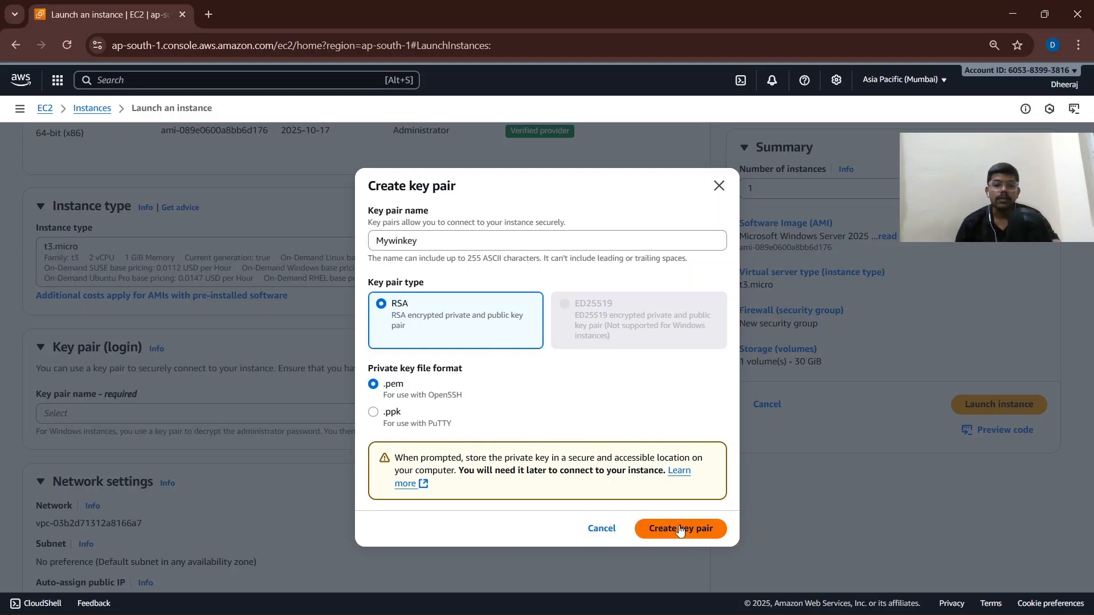
pyautogui.click(678, 528)
# Edit the instance's network settings to use the MyVPC-114 VPC and the MySubnet-114 subnet.
pyautogui.scroll(-2, 401, 365)
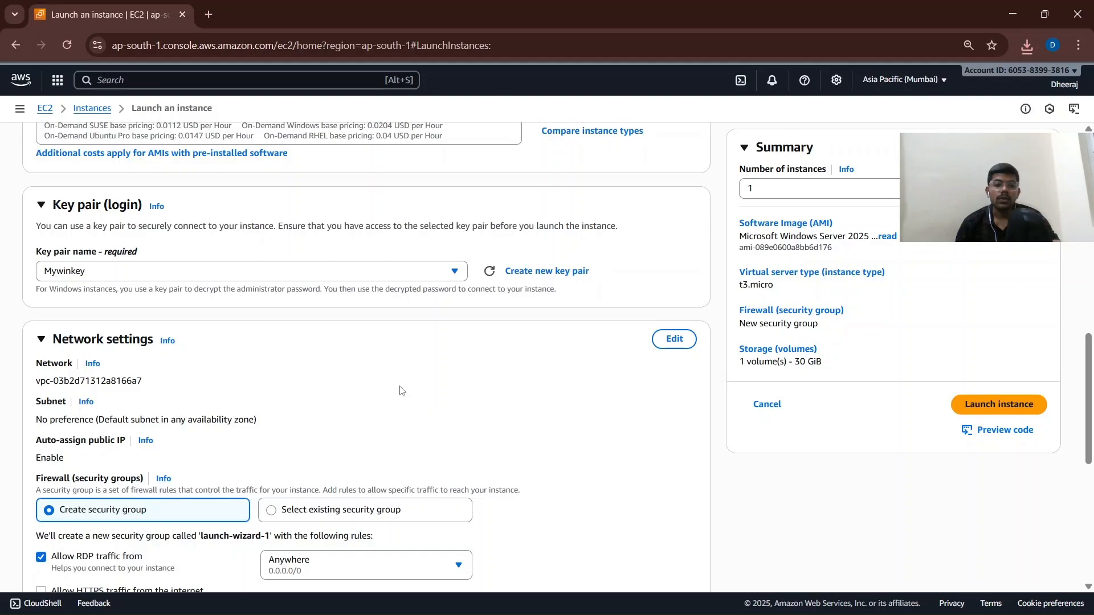
pyautogui.scroll(-2, 197, 426)
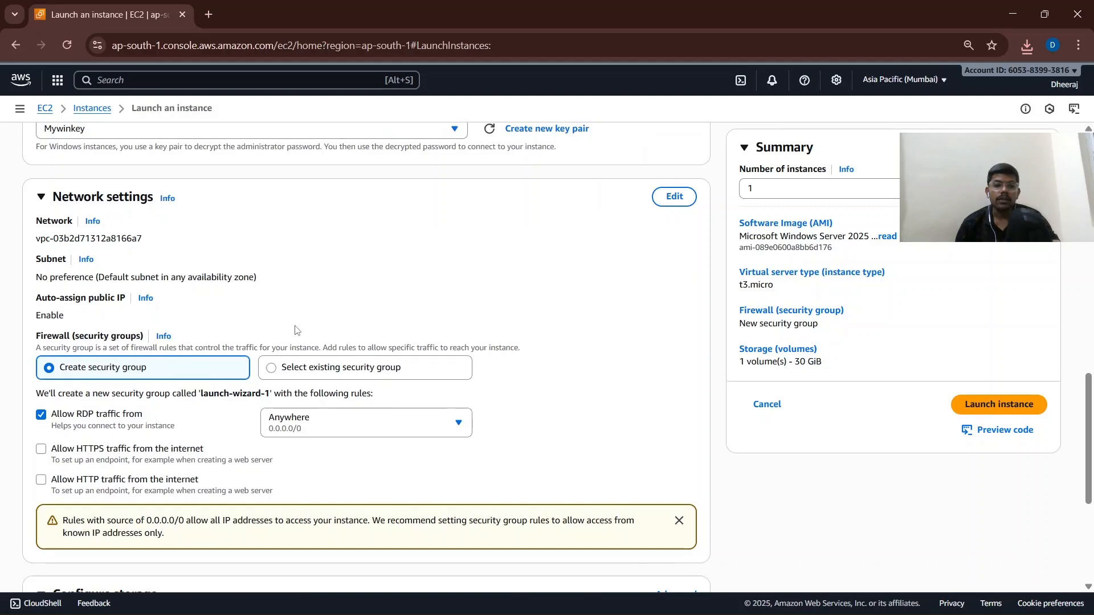
pyautogui.scroll(2, 470, 319)
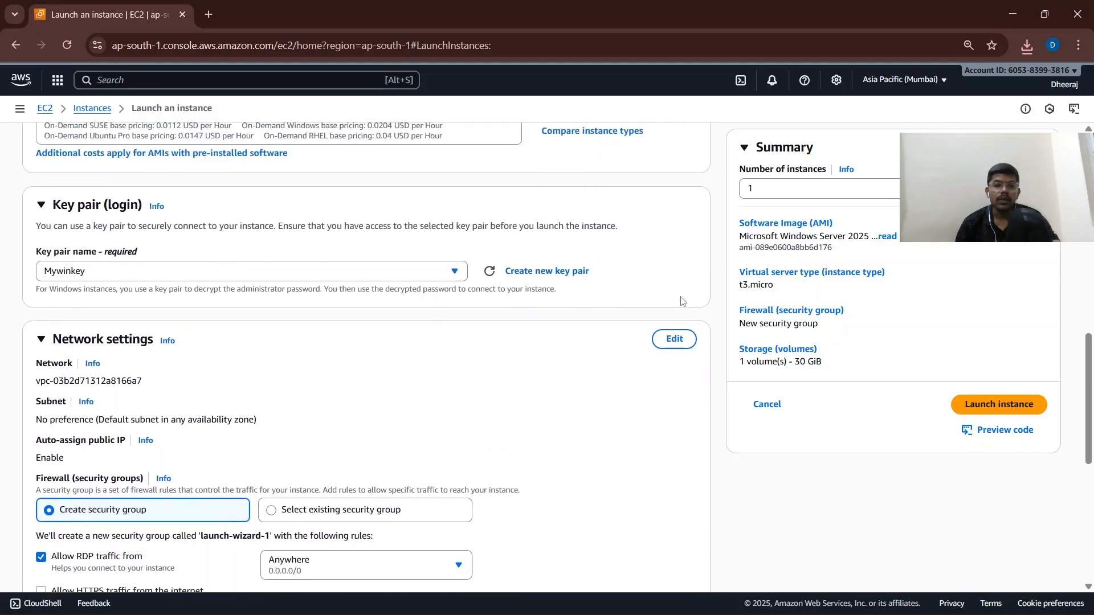
pyautogui.click(672, 340)
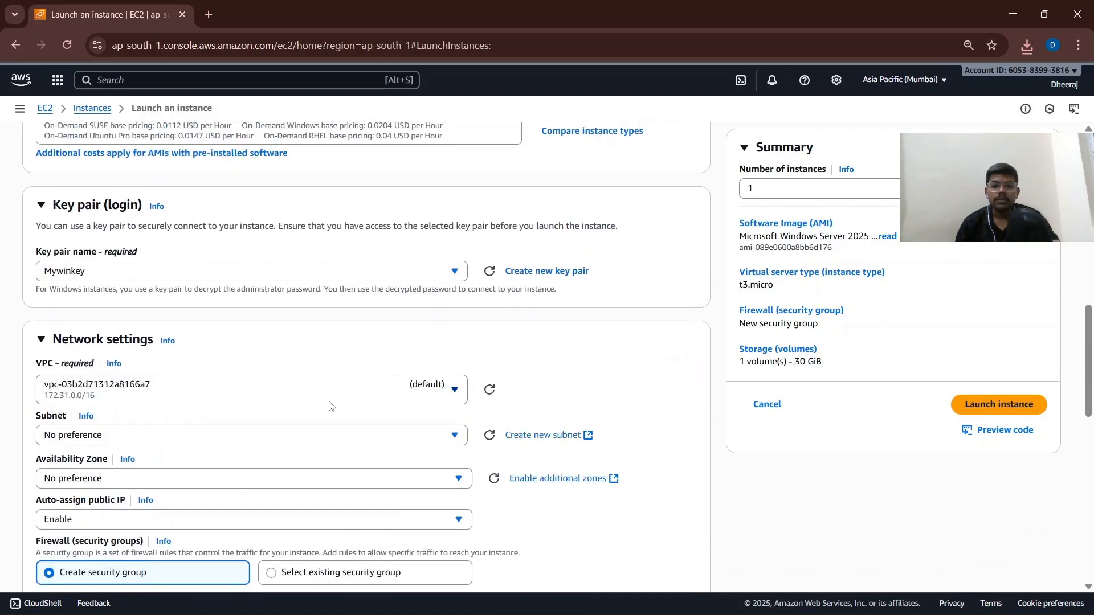
pyautogui.click(233, 382)
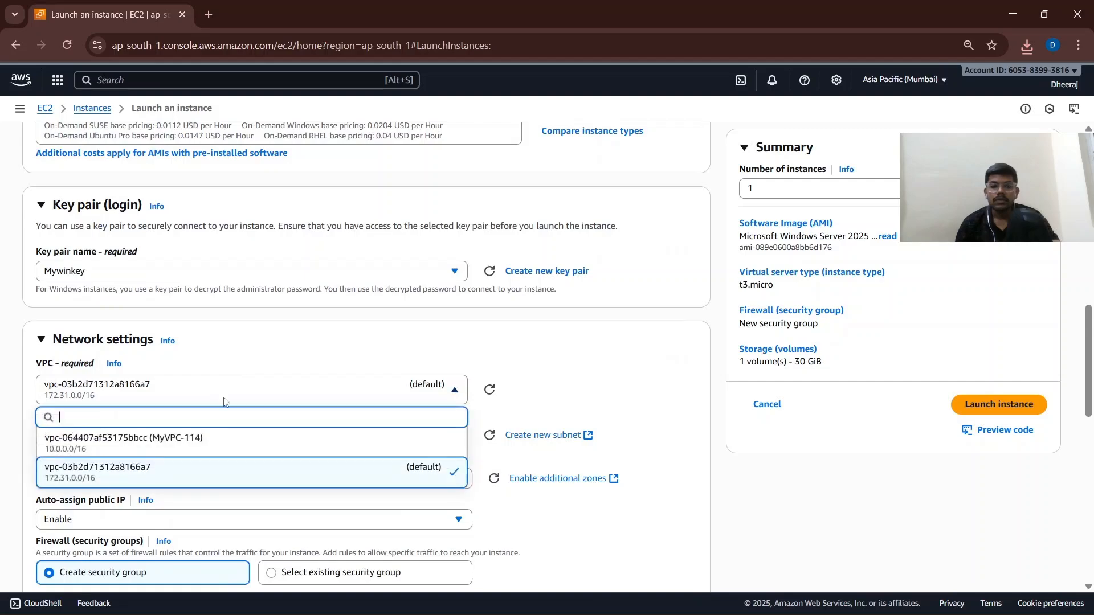
pyautogui.click(204, 443)
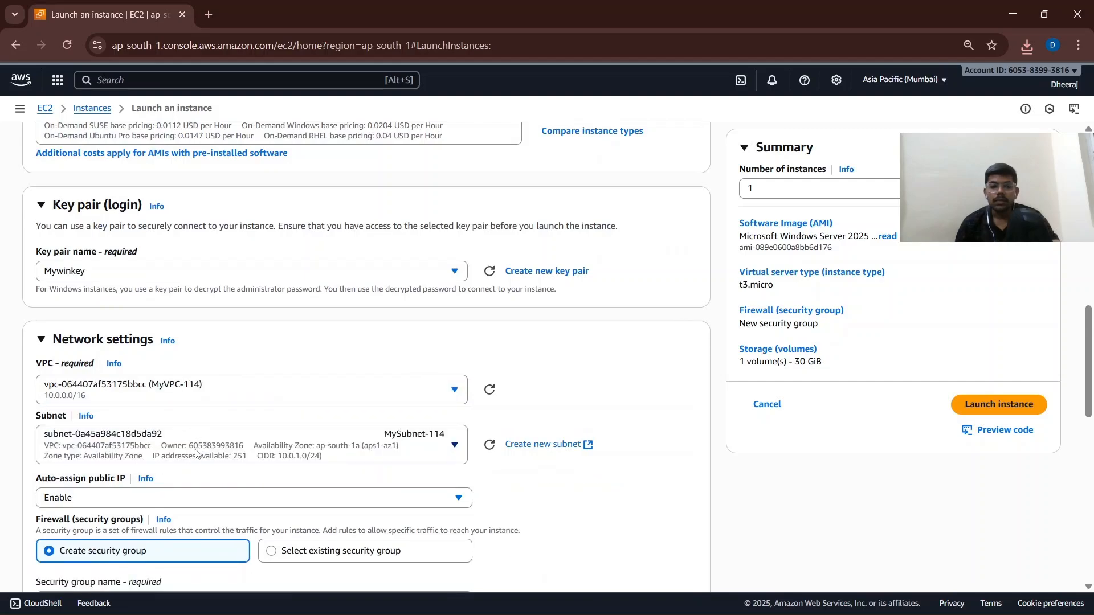
pyautogui.click(195, 453)
pyautogui.click(200, 497)
# Name the instance's new security group MyWinSG.
pyautogui.scroll(-1, 408, 457)
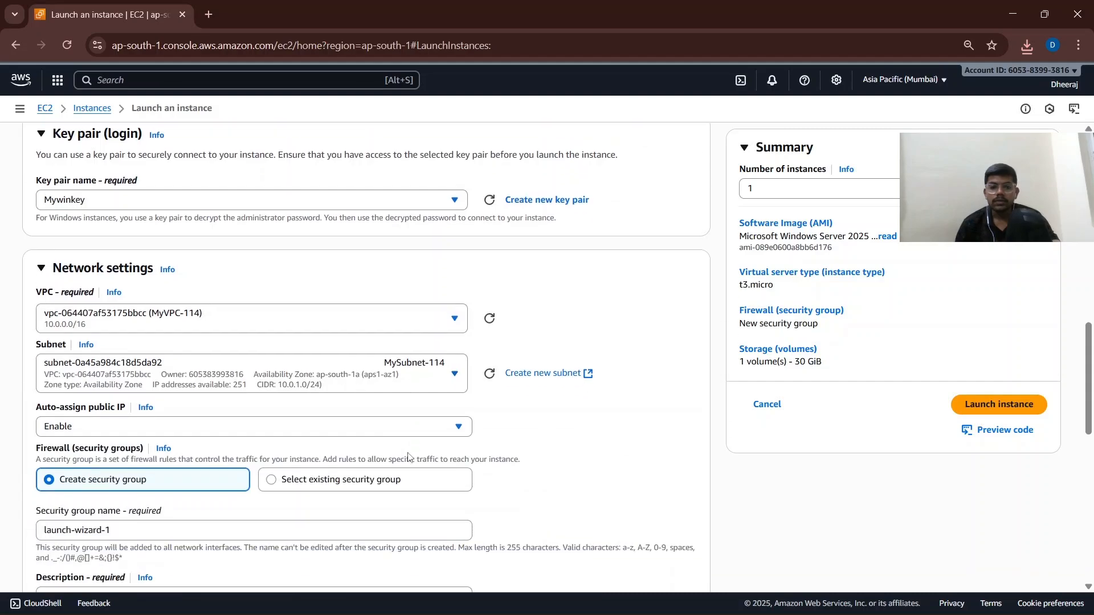
pyautogui.scroll(-2, 648, 472)
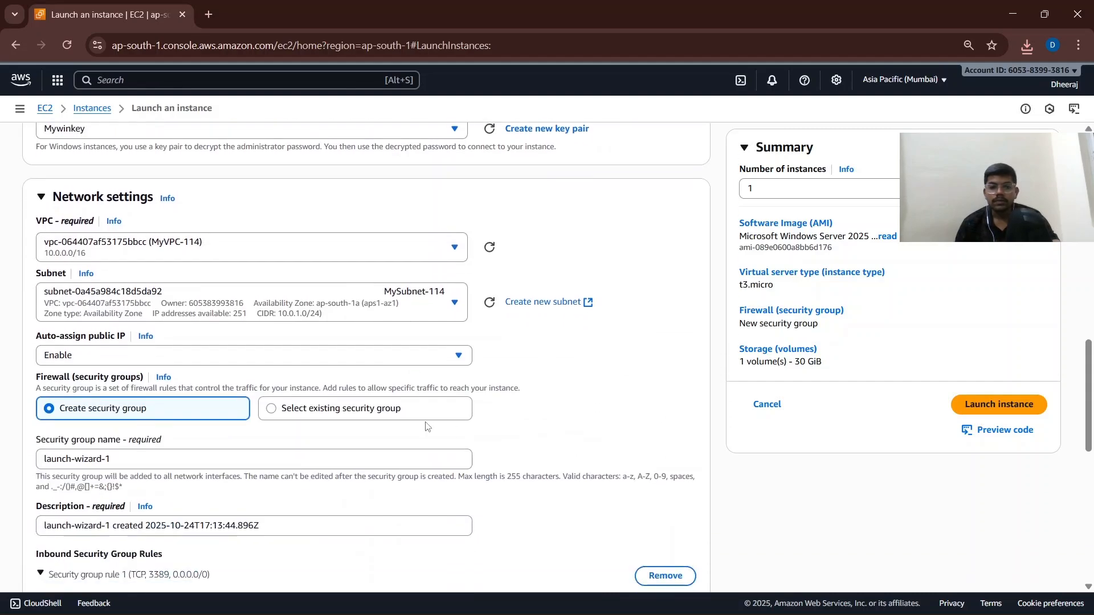
pyautogui.moveTo(127, 391); pyautogui.dragTo(38, 380)
pyautogui.press('BackSpace')
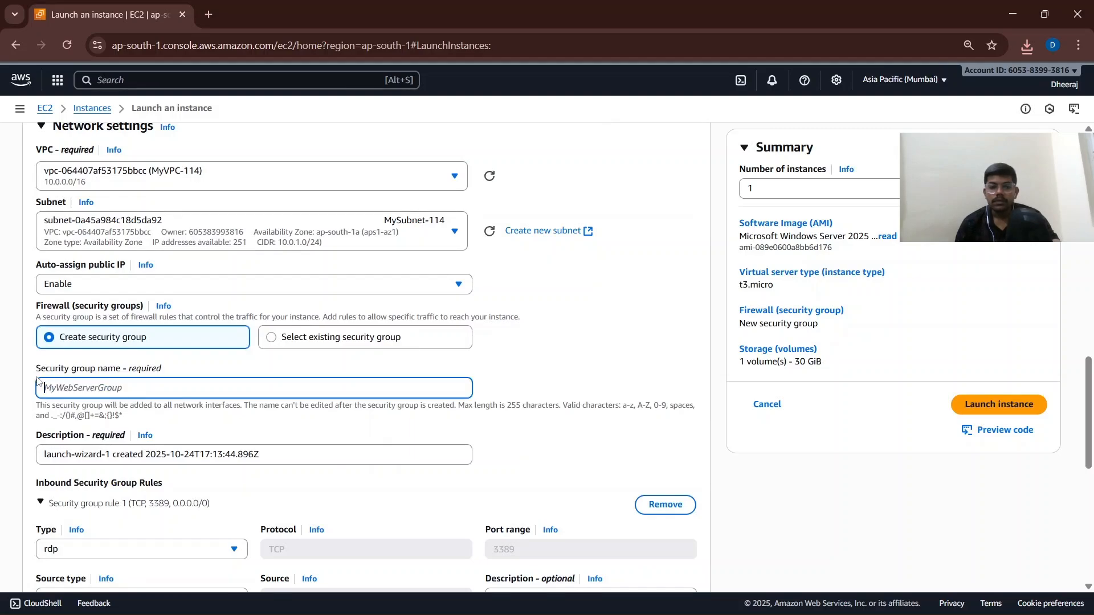
pyautogui.write('MyWinSG')
# Limit the inbound security group rule's source to My IP, keeping rdp as its type.
pyautogui.scroll(-3, 217, 437)
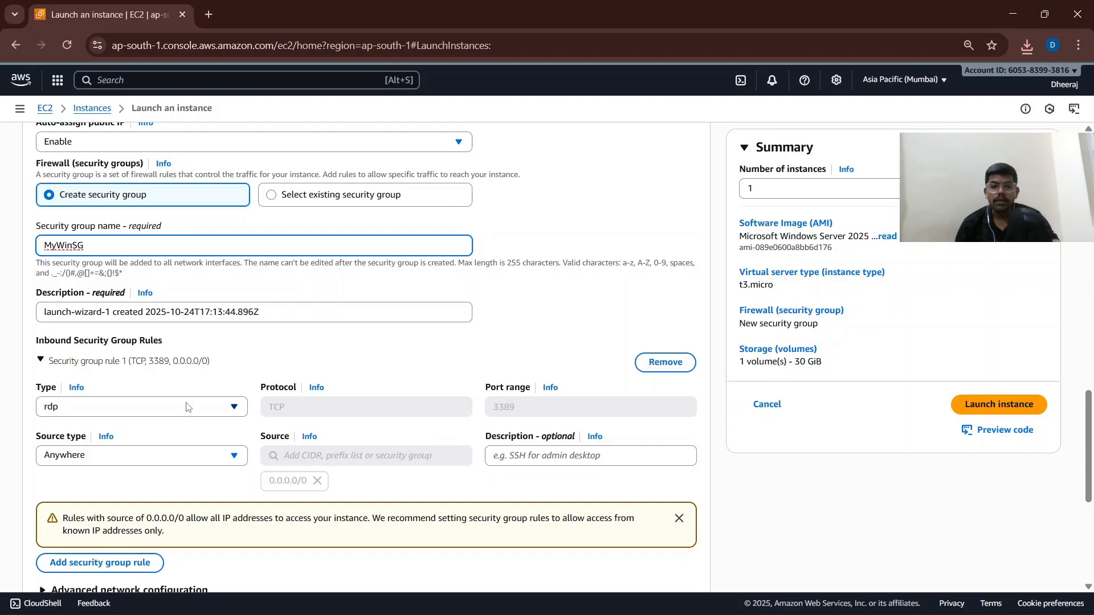
pyautogui.click(177, 460)
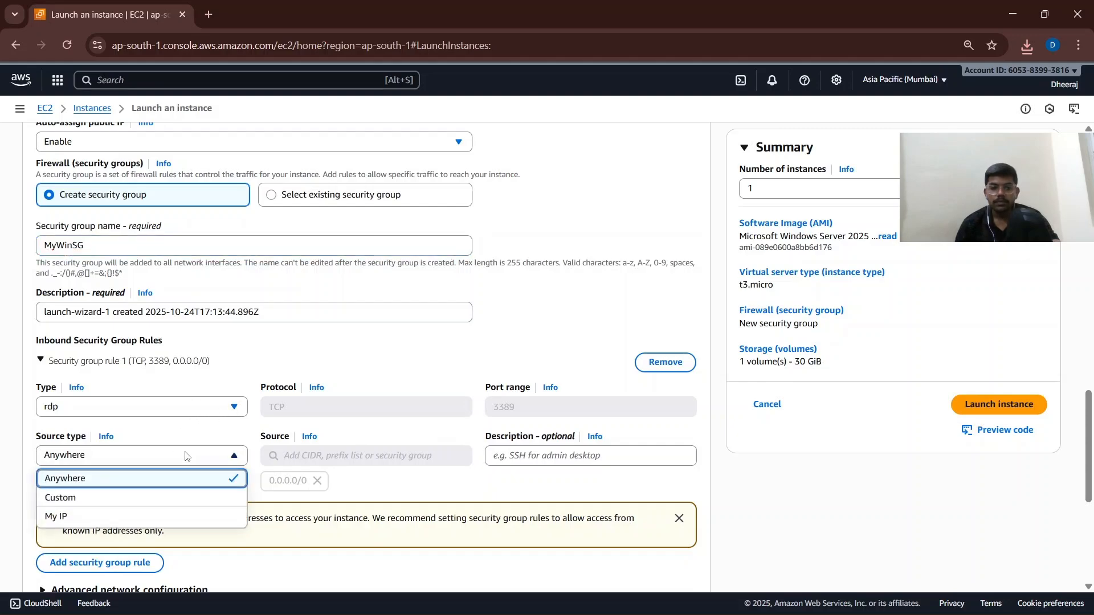
pyautogui.click(152, 515)
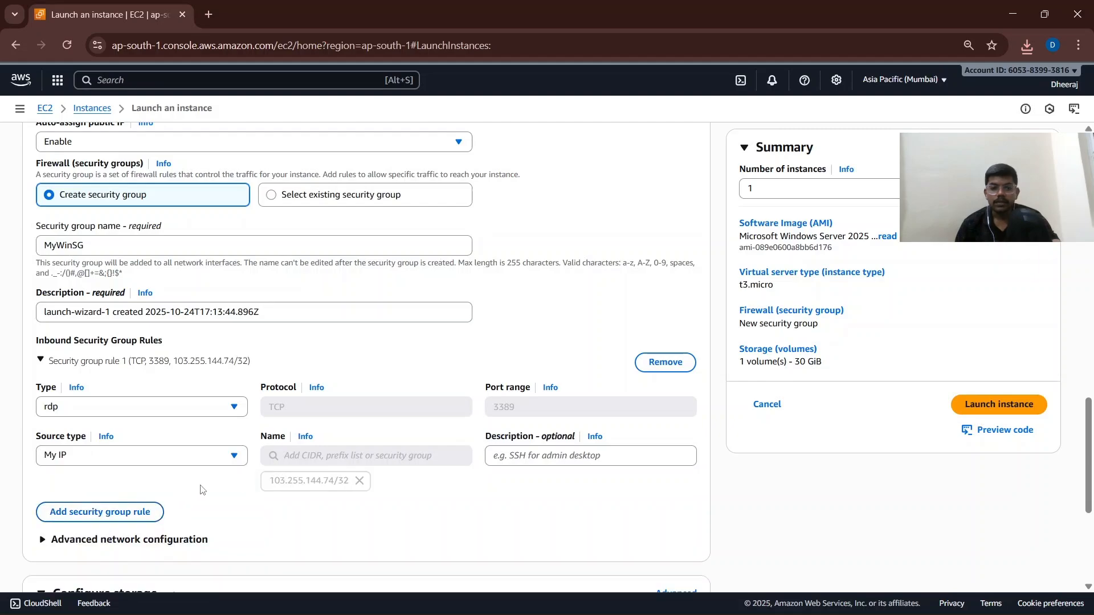
pyautogui.click(235, 411)
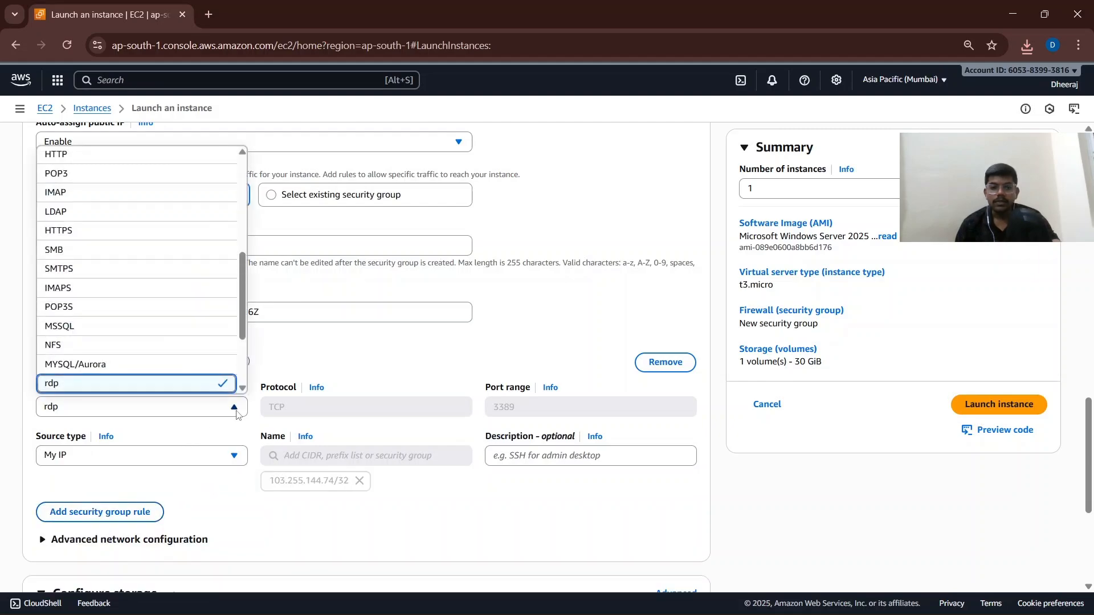
pyautogui.click(236, 411)
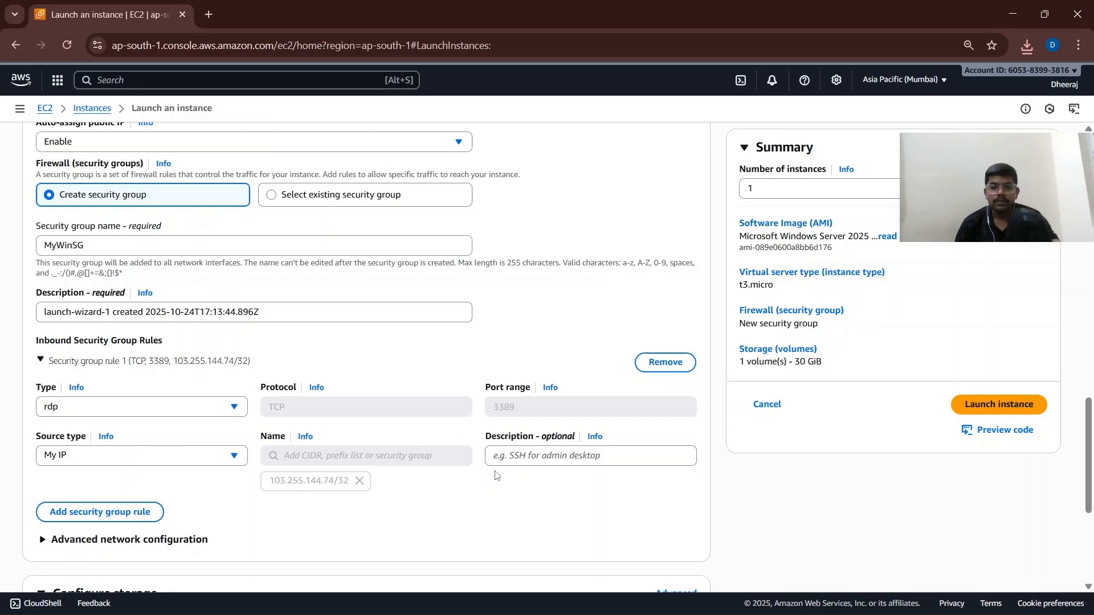
# Review the security rule and storage settings, and launch the instance.
pyautogui.scroll(-5, 308, 471)
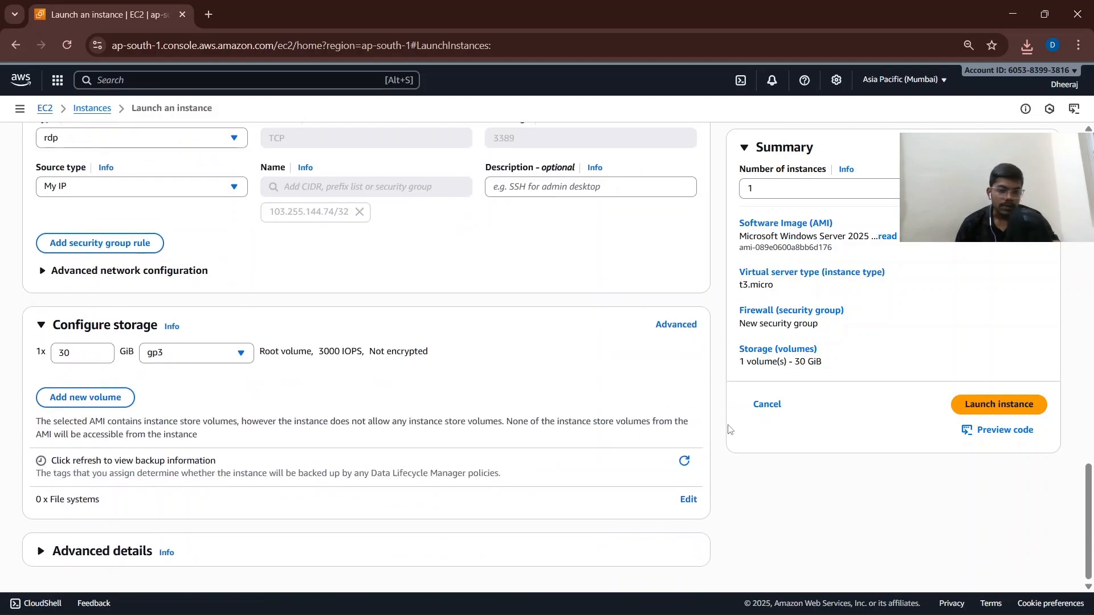
pyautogui.scroll(5, 725, 426)
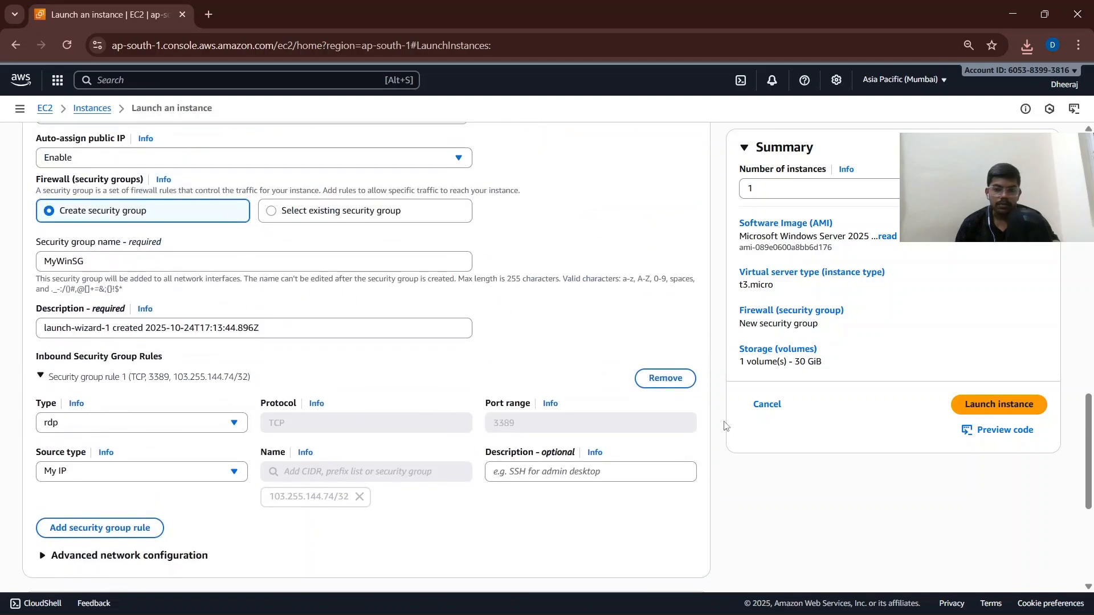
pyautogui.scroll(-5, 725, 426)
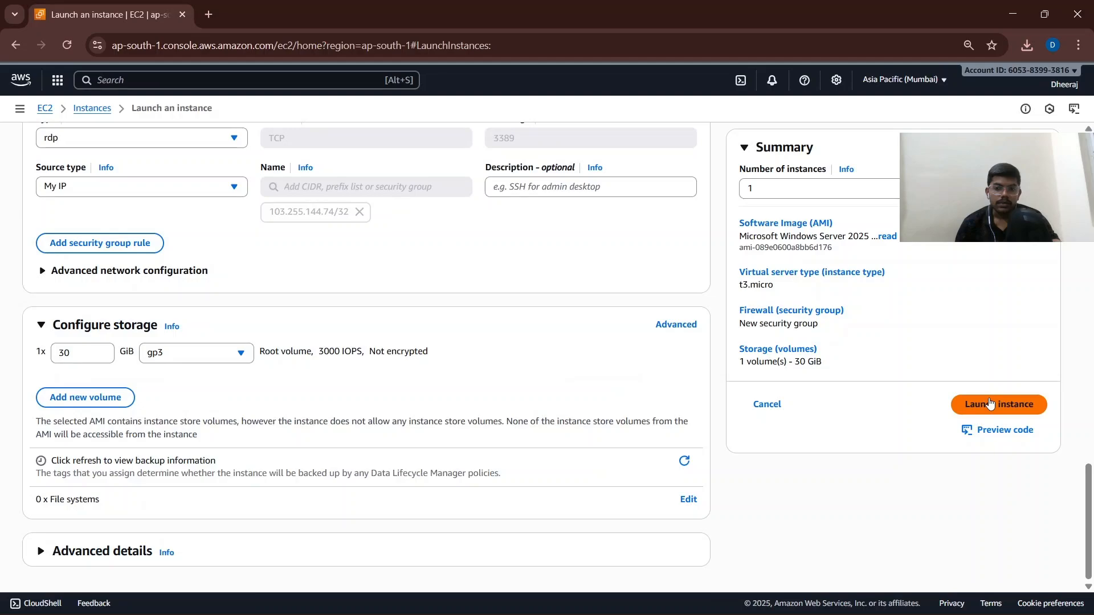
pyautogui.click(989, 403)
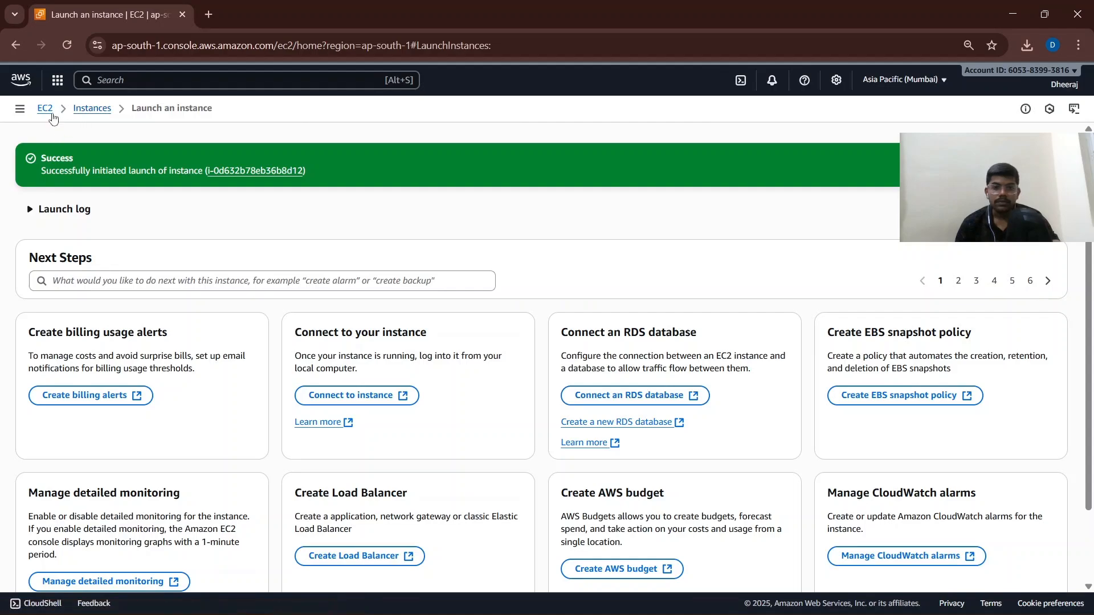
# Open the EC2 instances list and refresh it to check MyWinServer's state and status checks.
pyautogui.click(45, 109)
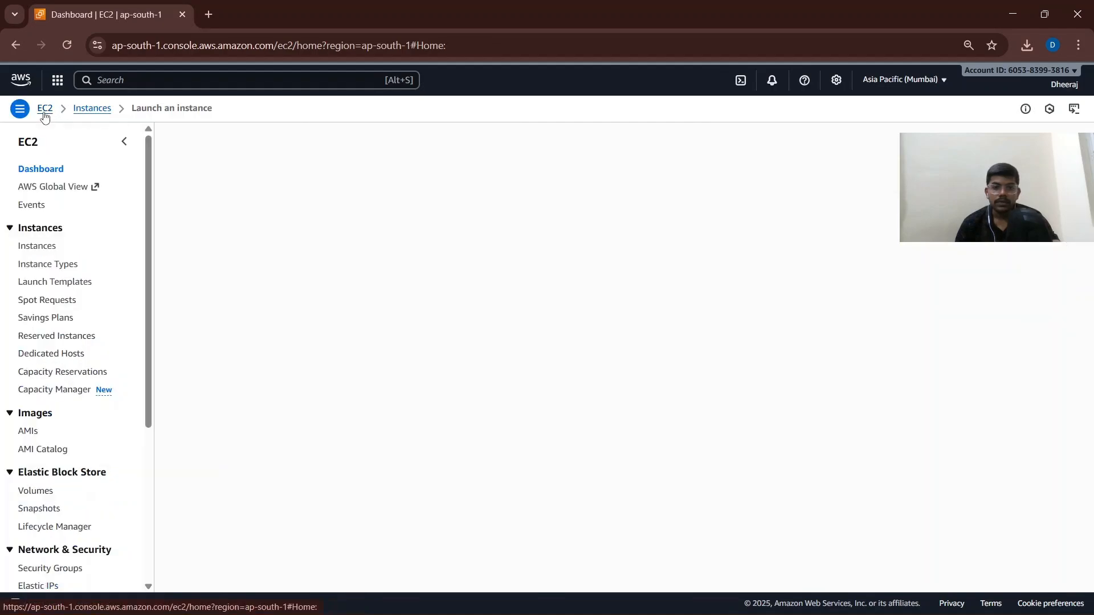
pyautogui.click(37, 245)
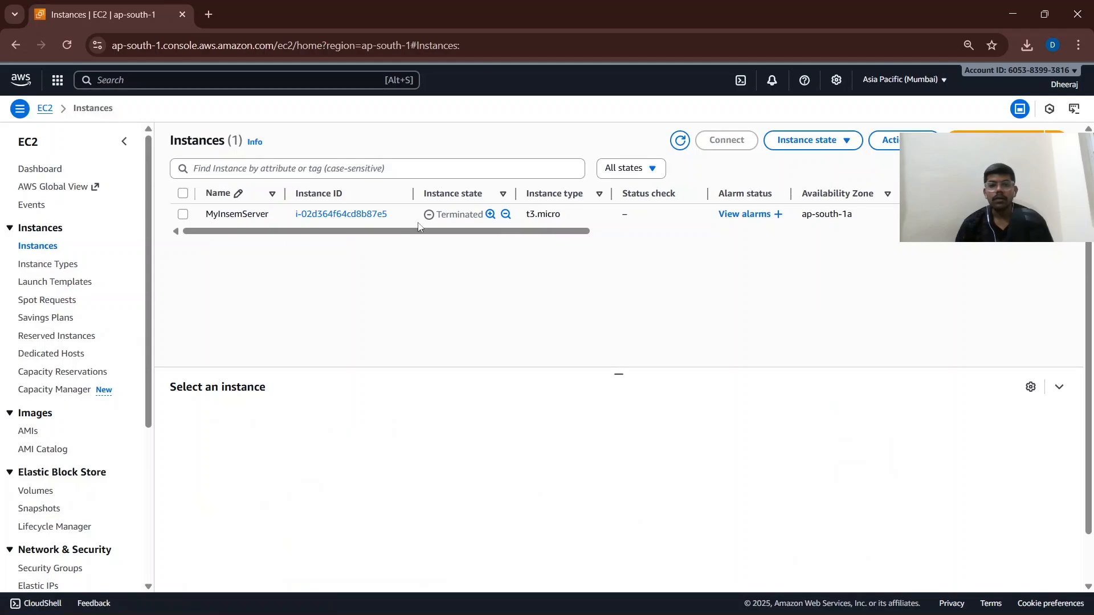
pyautogui.click(680, 141)
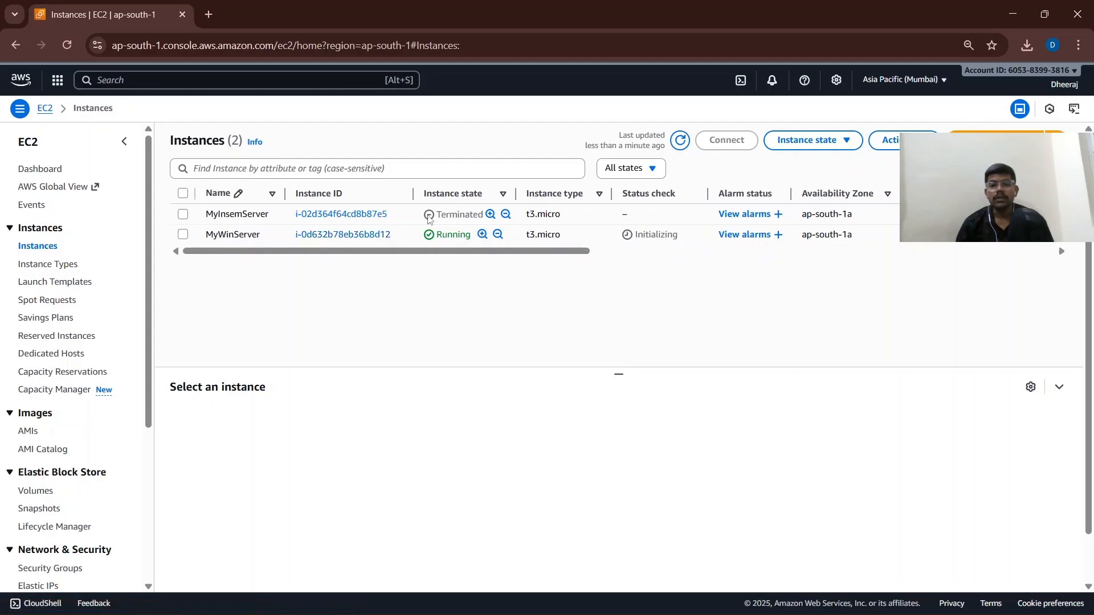
pyautogui.click(676, 150)
pyautogui.click(679, 142)
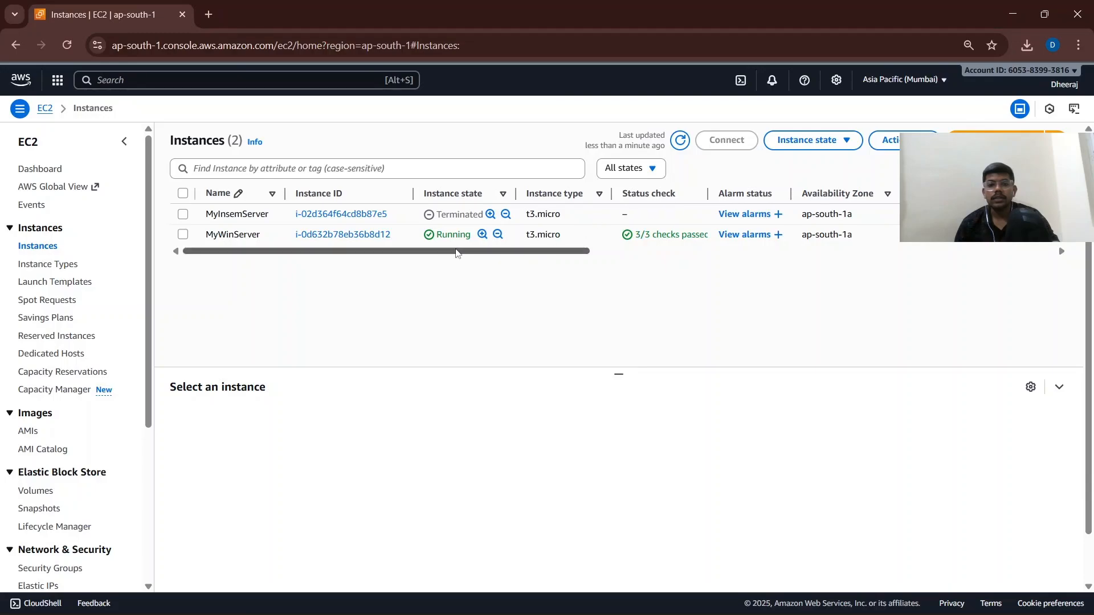
# Copy MyWinServer's public IPv4 address, send it to Saved Messages in Telegram, and return to the AWS console.
pyautogui.click(354, 235)
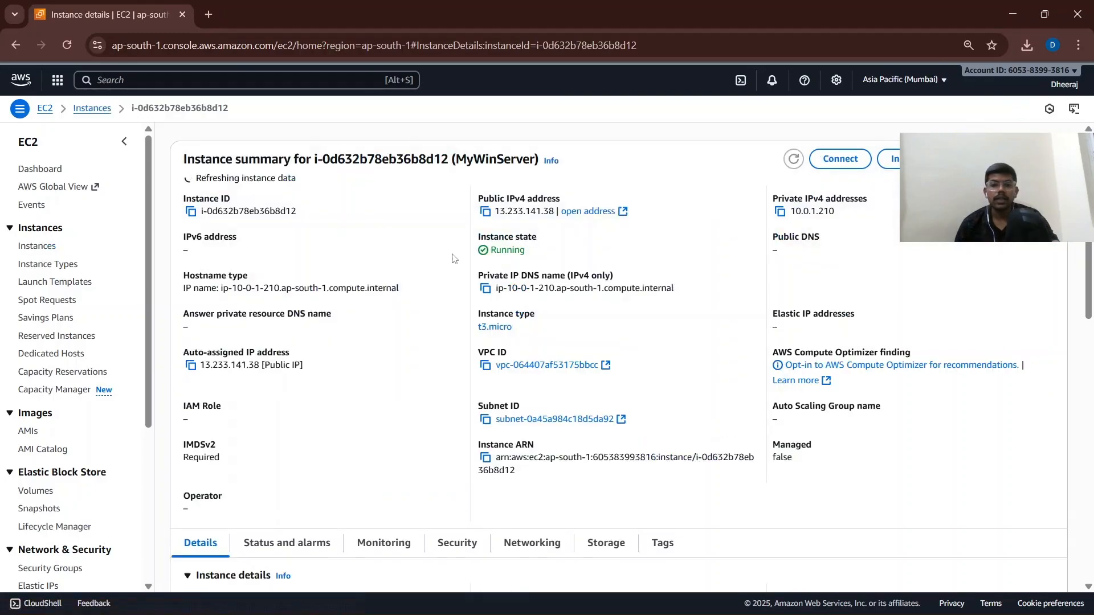
pyautogui.click(486, 215)
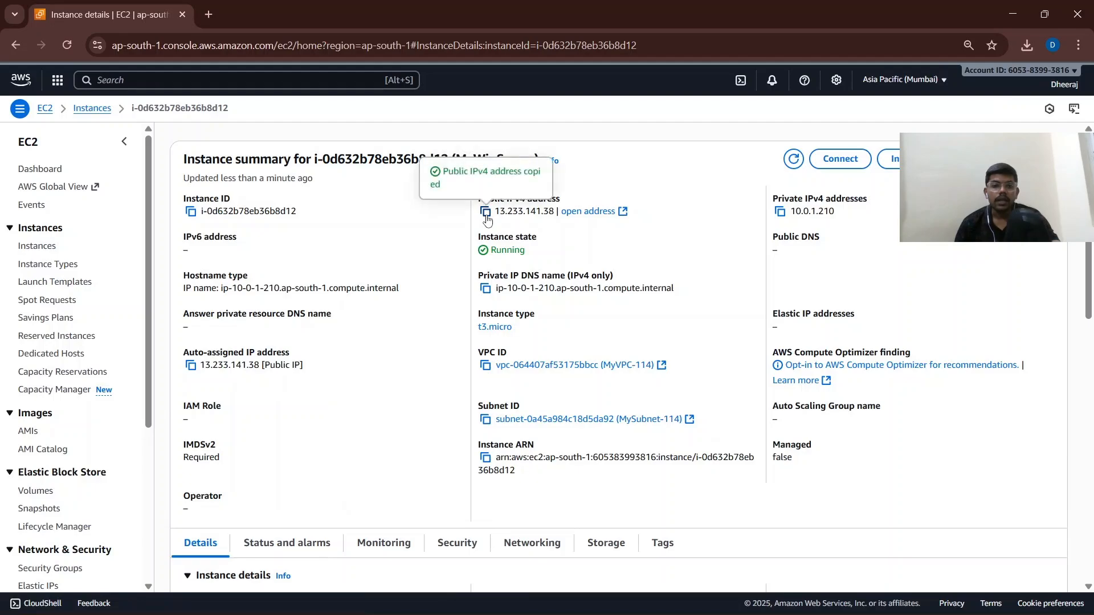
pyautogui.click(549, 598)
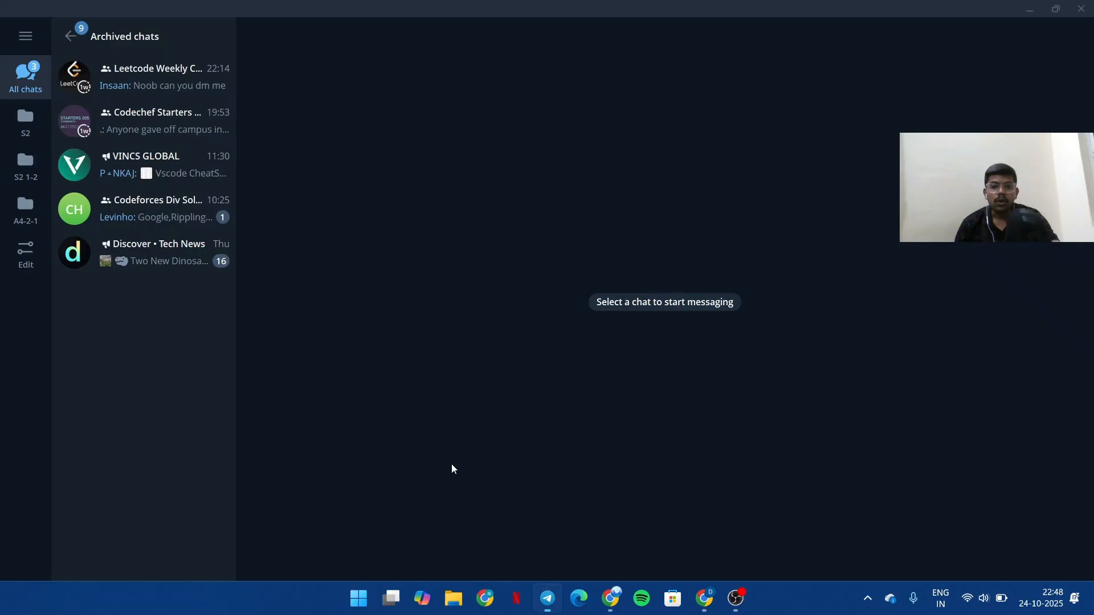
pyautogui.click(137, 122)
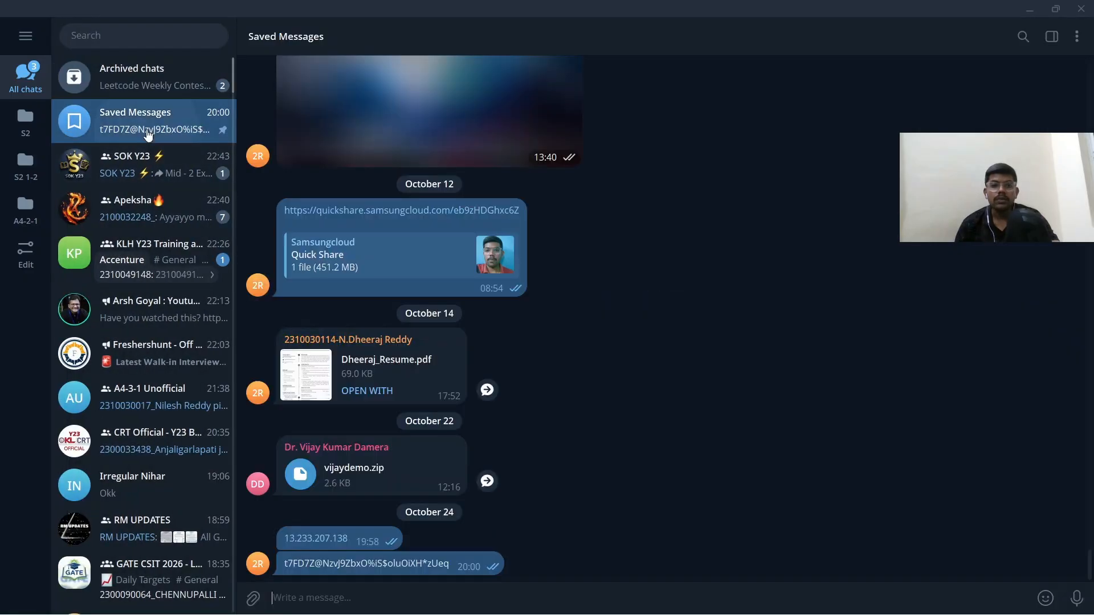
pyautogui.hotkey('ctrl', 'v')
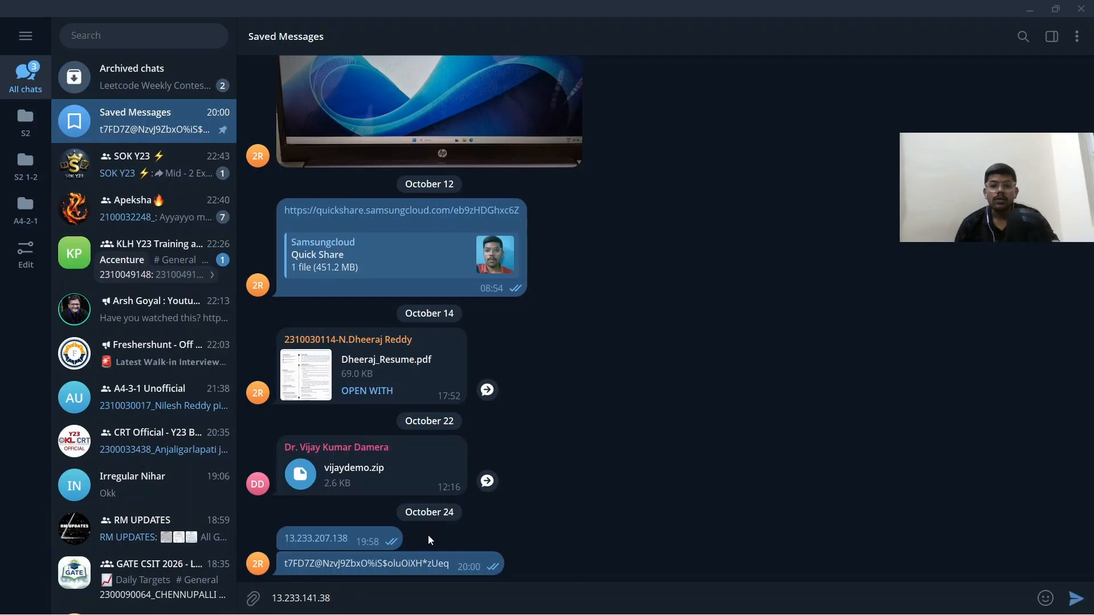
pyautogui.press('Return')
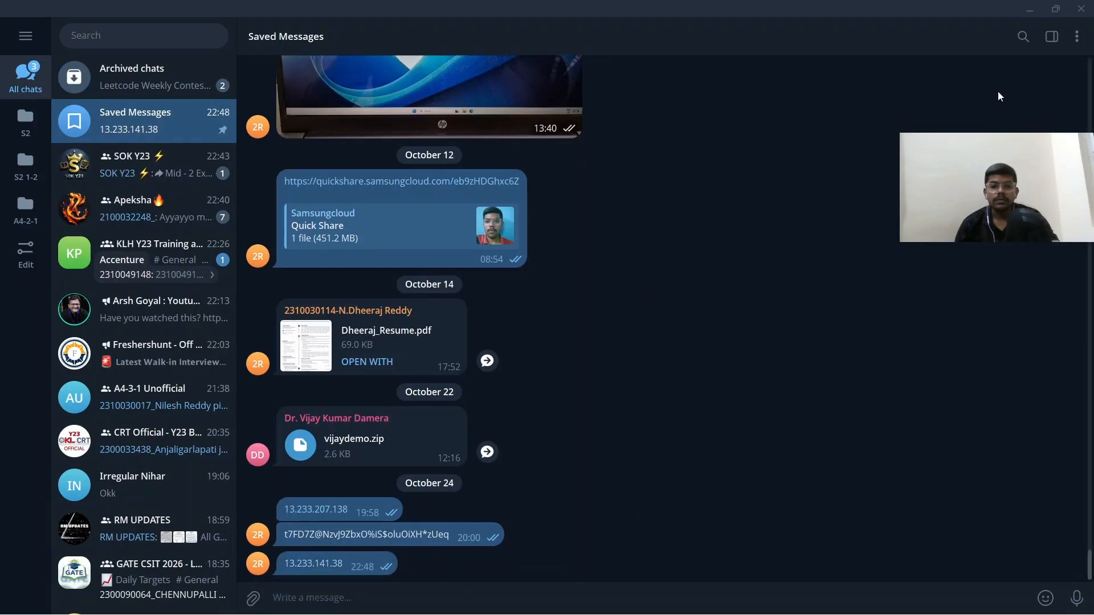
pyautogui.click(1080, 9)
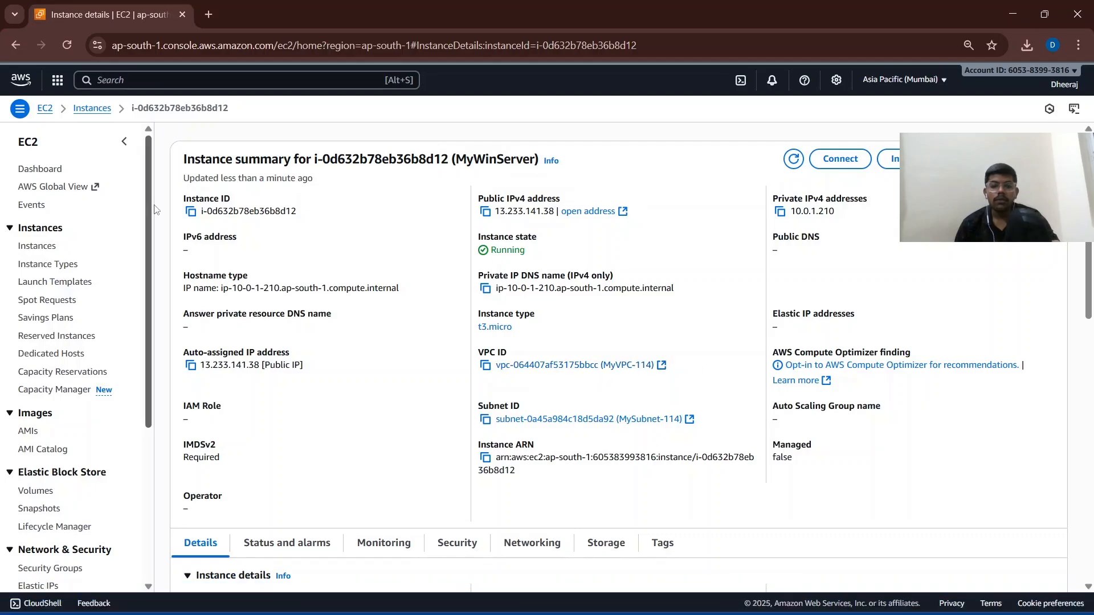
# Return to the EC2 instances list and select MyWinServer.
pyautogui.click(49, 170)
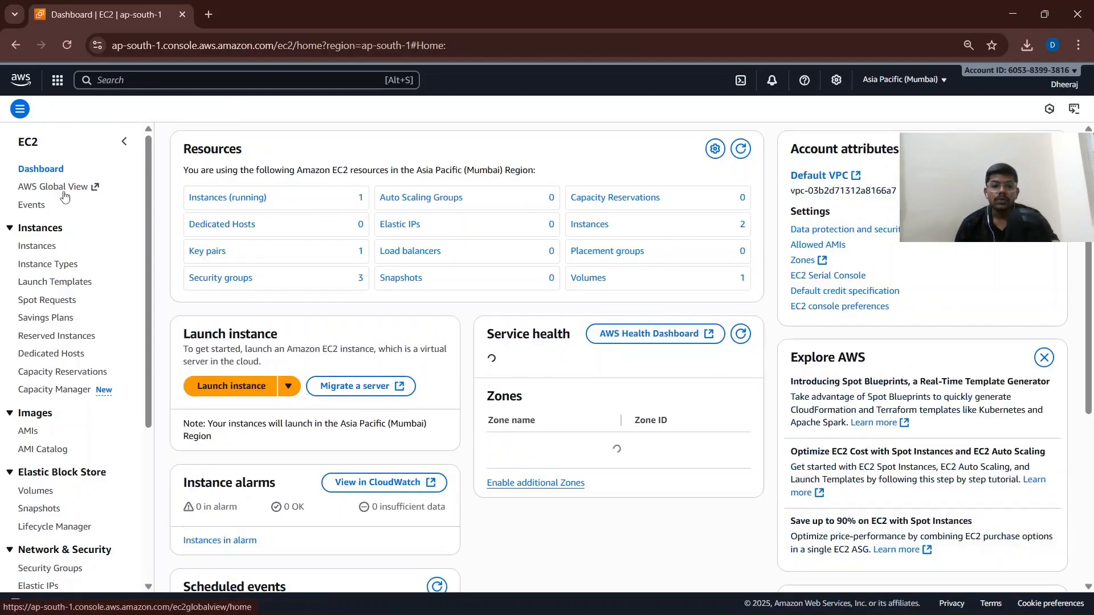
pyautogui.click(48, 248)
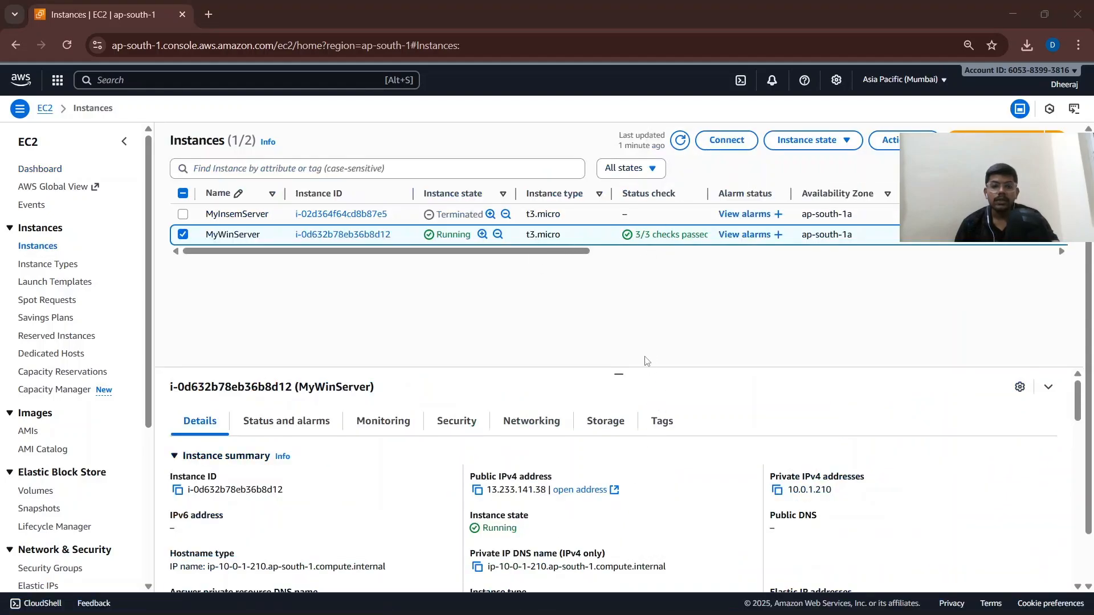
pyautogui.press('super')
pyautogui.press('Escape')
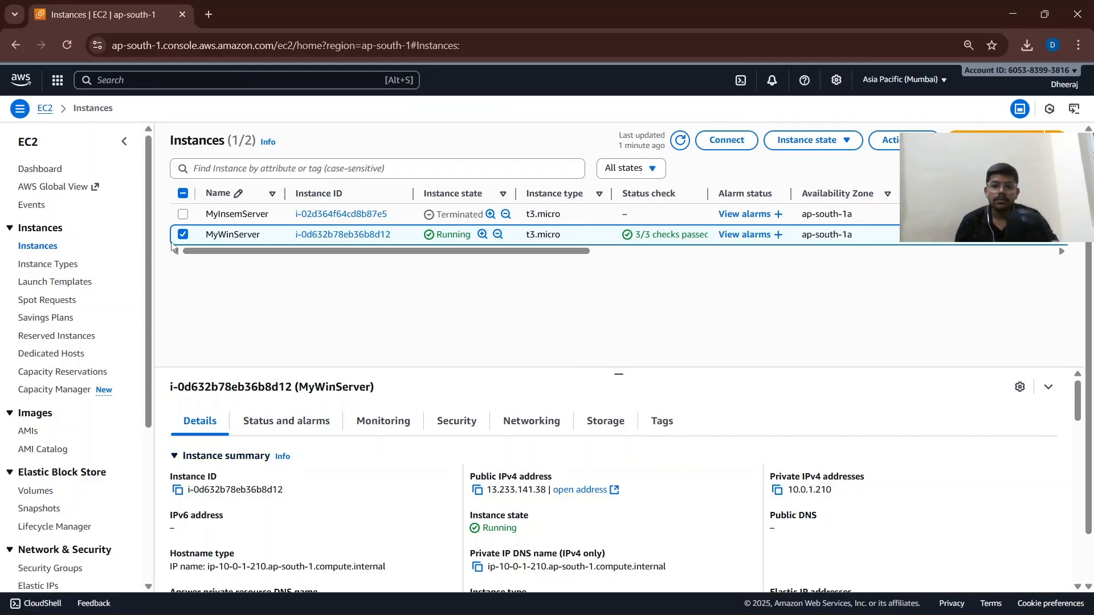
# Open the RDP client connection options for MyWinServer and go to its Windows password retrieval page.
pyautogui.click(726, 140)
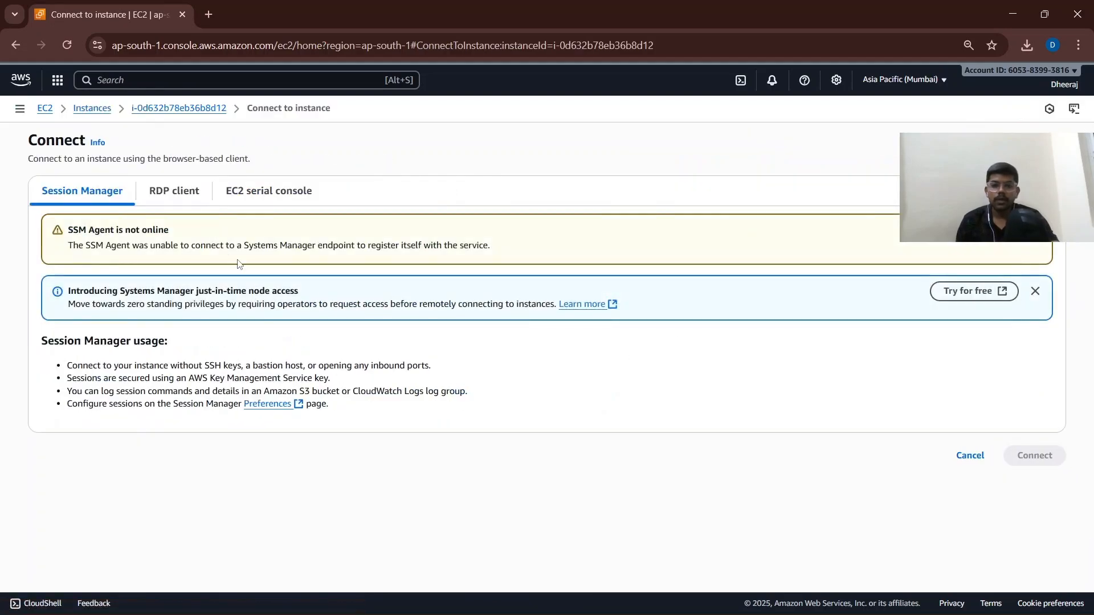
pyautogui.click(183, 192)
pyautogui.scroll(-1, 148, 434)
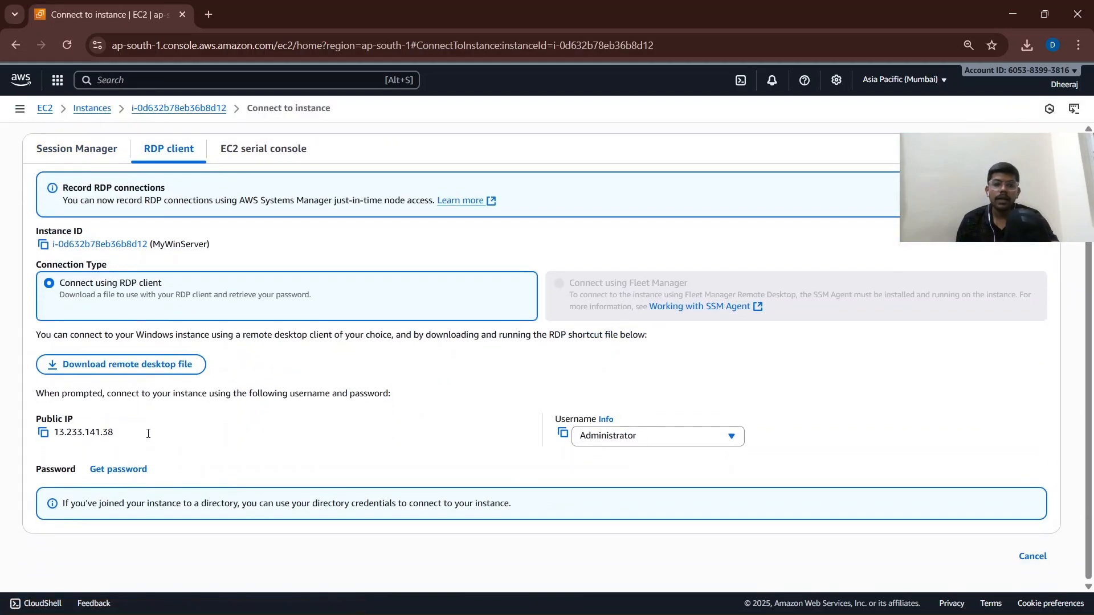
pyautogui.click(132, 470)
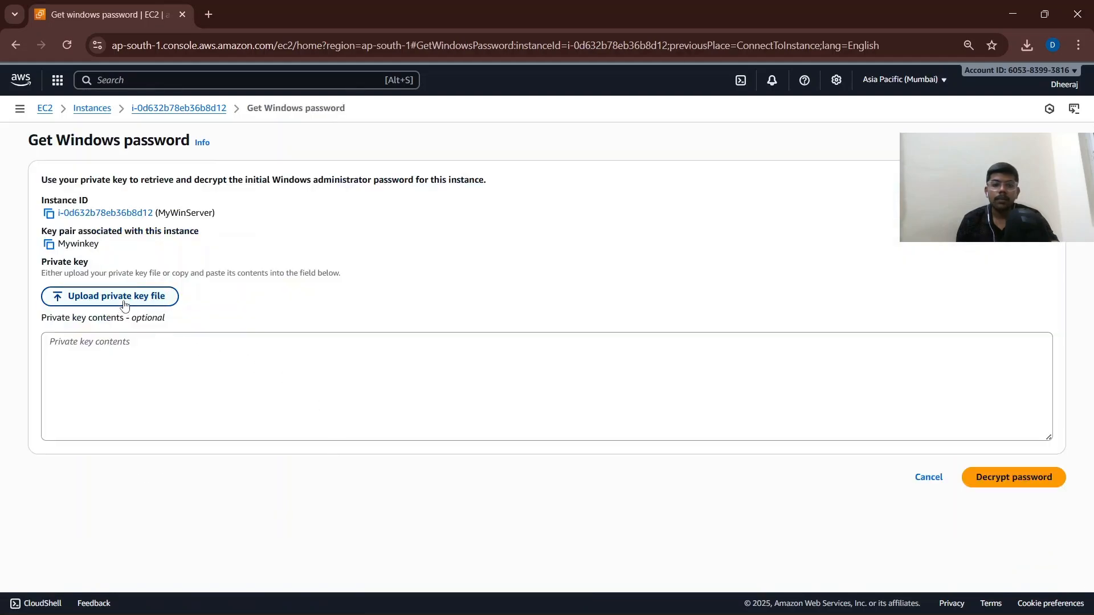
# Upload the private key file Mywinkey.pem from Downloads and decrypt MyWinServer's Windows administrator password.
pyautogui.click(123, 300)
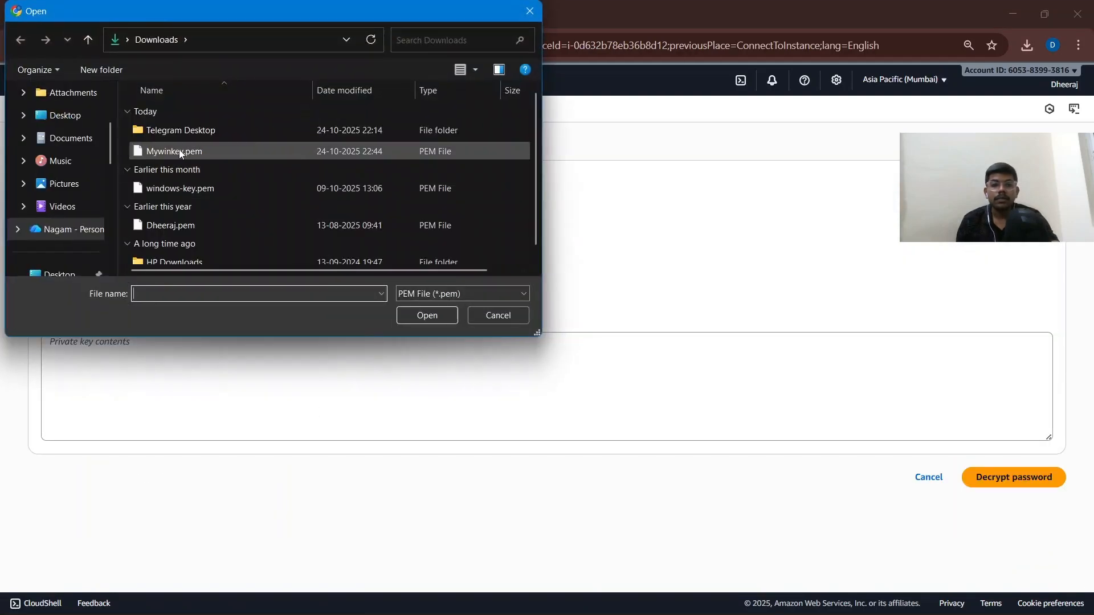
pyautogui.click(179, 151)
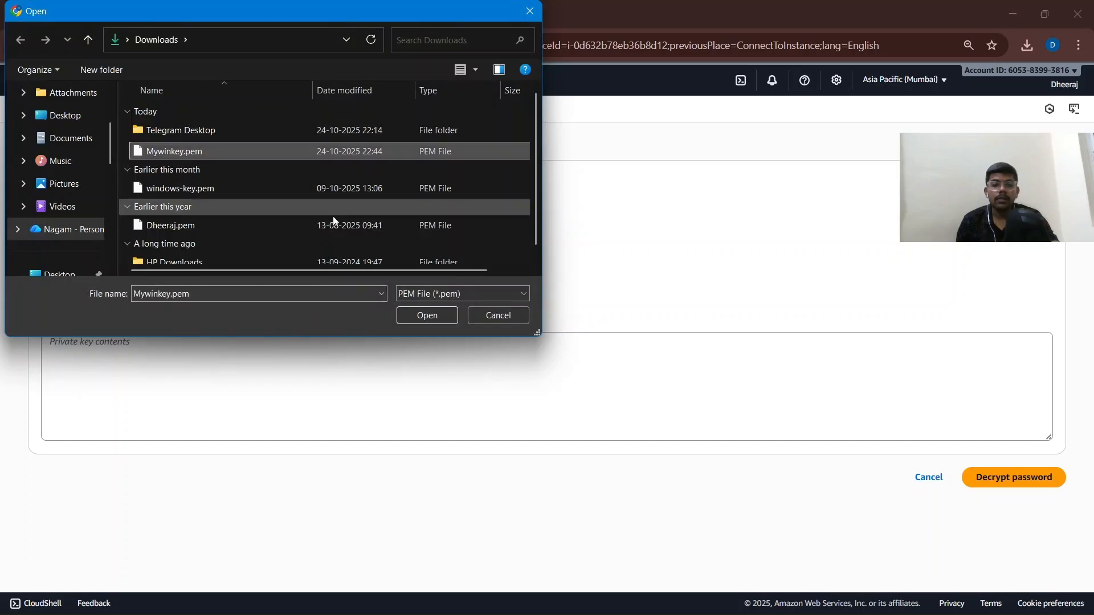
pyautogui.click(421, 315)
pyautogui.scroll(-5, 716, 412)
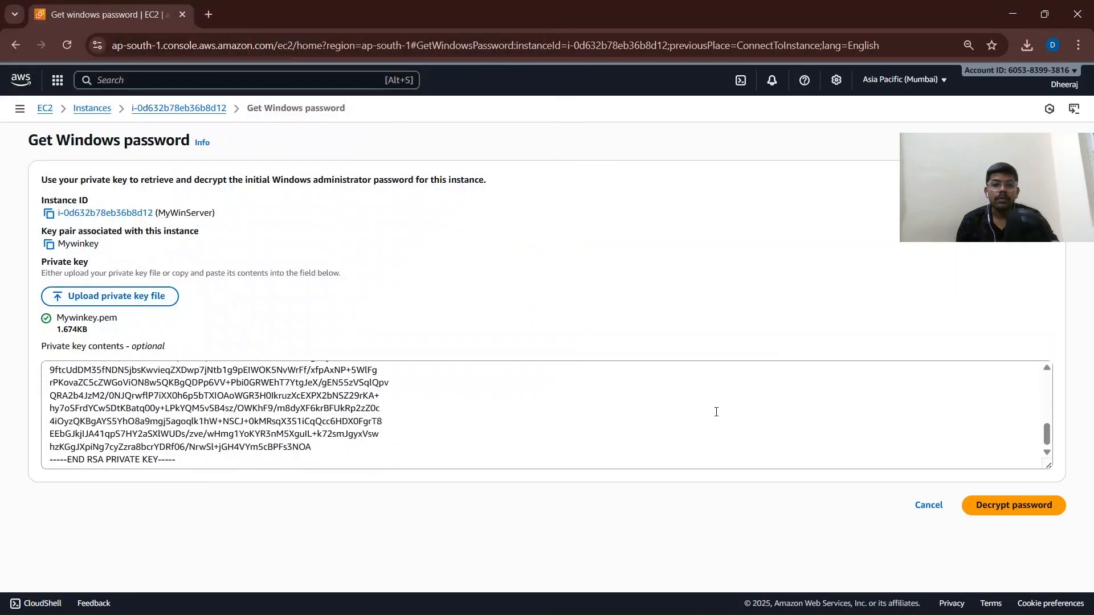
pyautogui.click(989, 505)
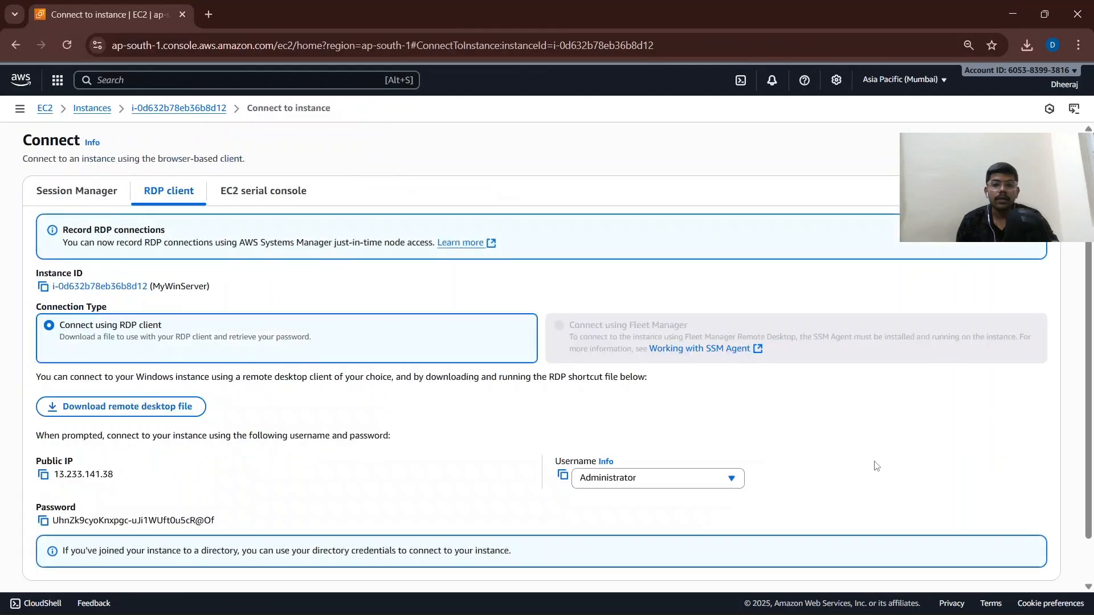
# Copy MyWinServer's administrator password, send it to Saved Messages in Telegram, and return to the AWS console.
pyautogui.click(43, 521)
pyautogui.moveTo(450, 590)
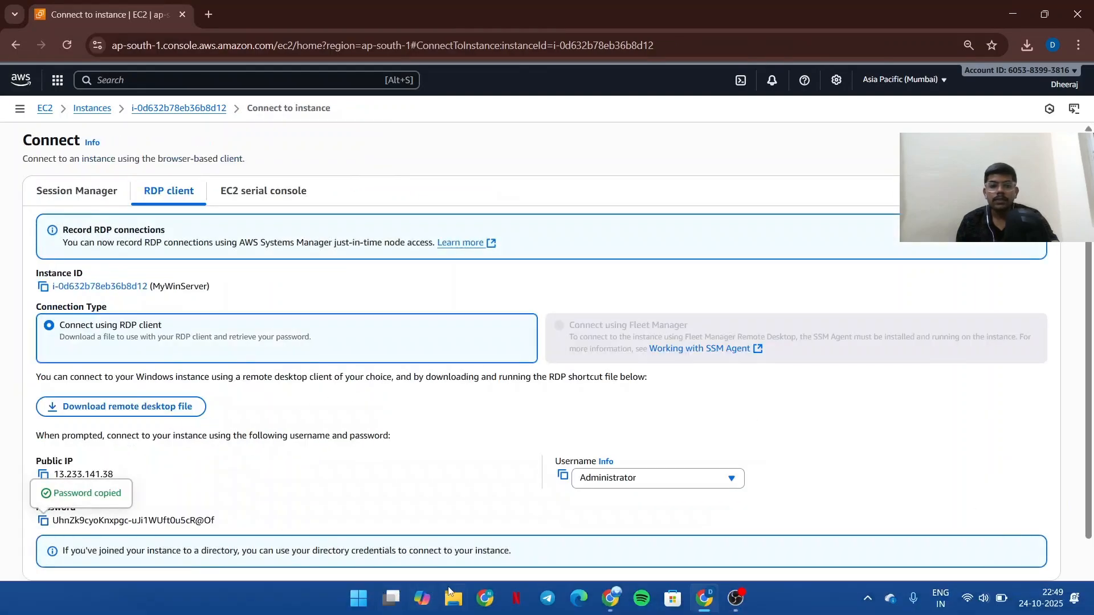
pyautogui.click(546, 600)
pyautogui.click(145, 139)
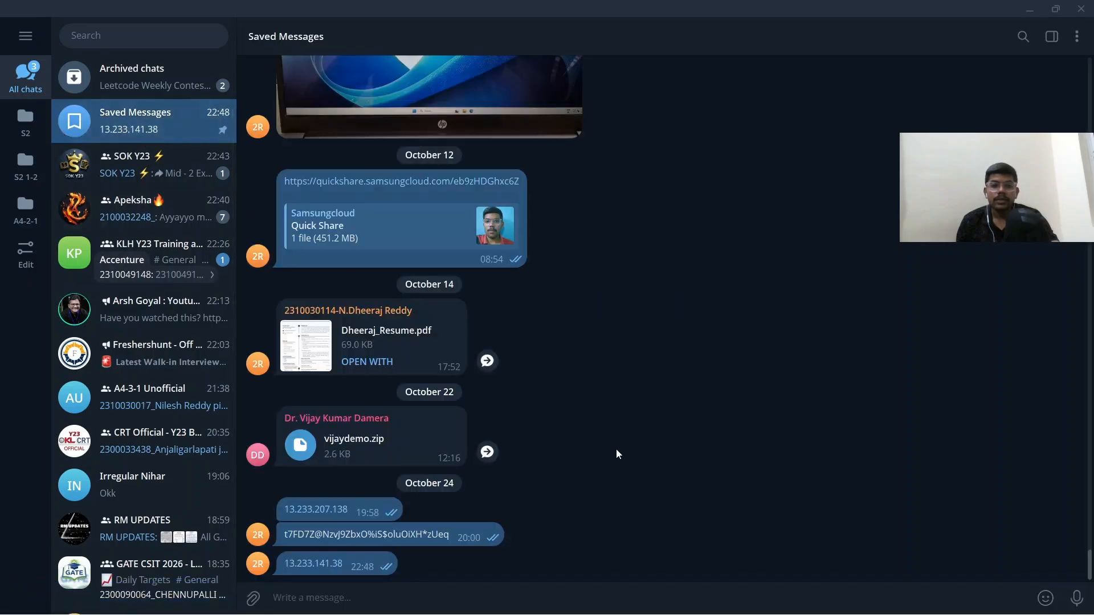
pyautogui.hotkey('ctrl', 'v')
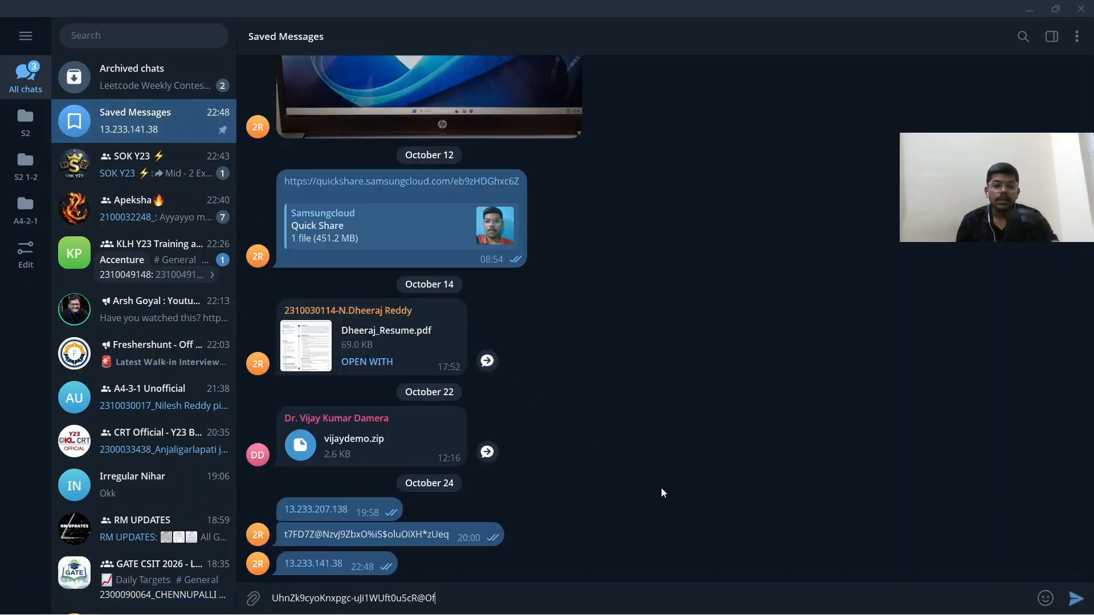
pyautogui.press('Return')
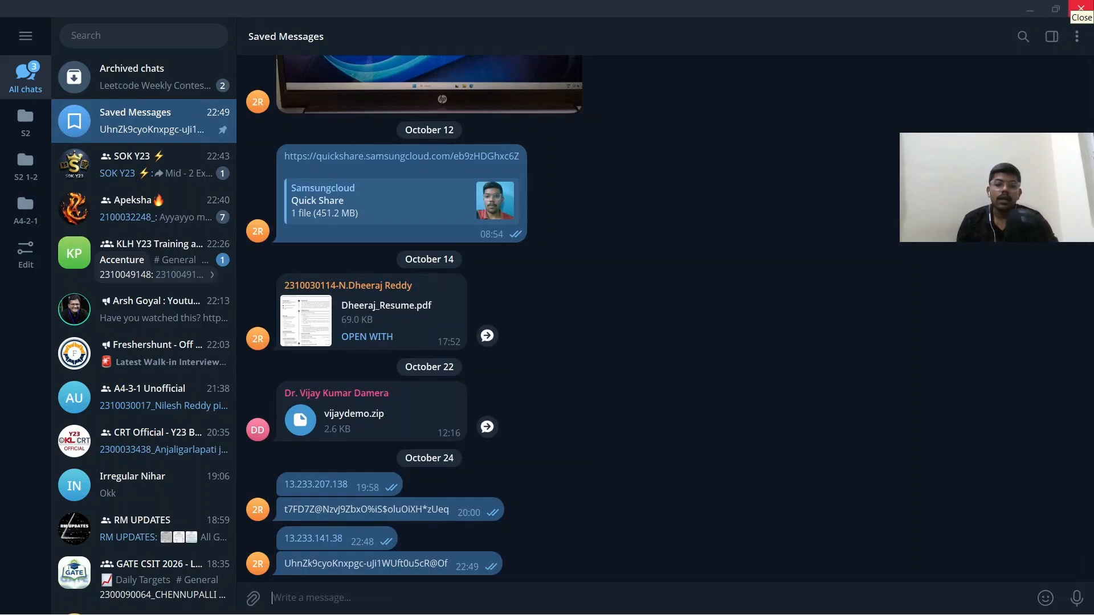
pyautogui.click(1081, 9)
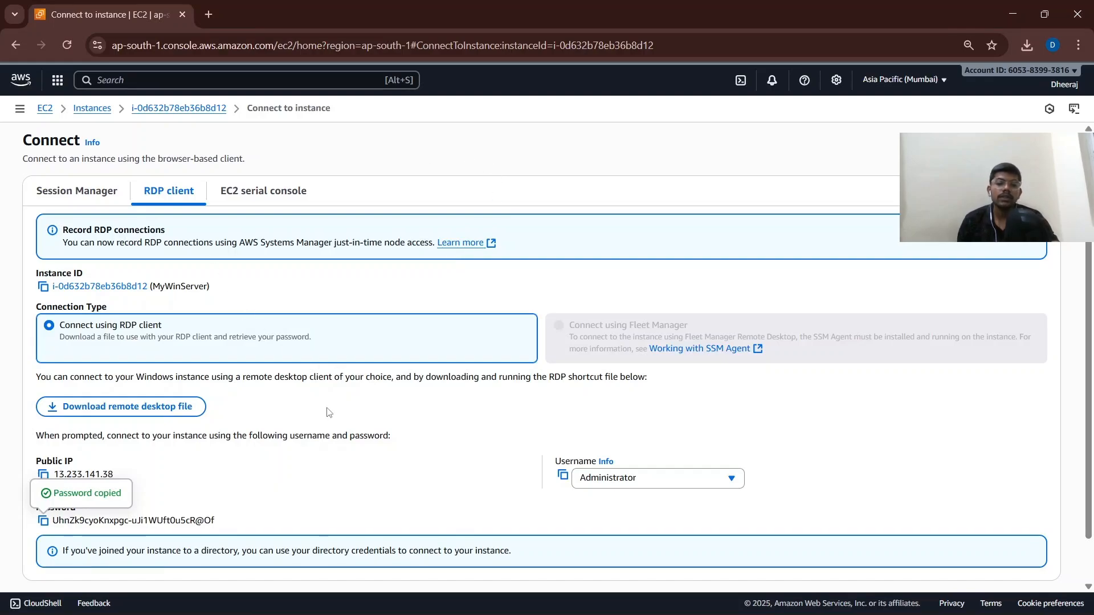
pyautogui.scroll(-1, 328, 413)
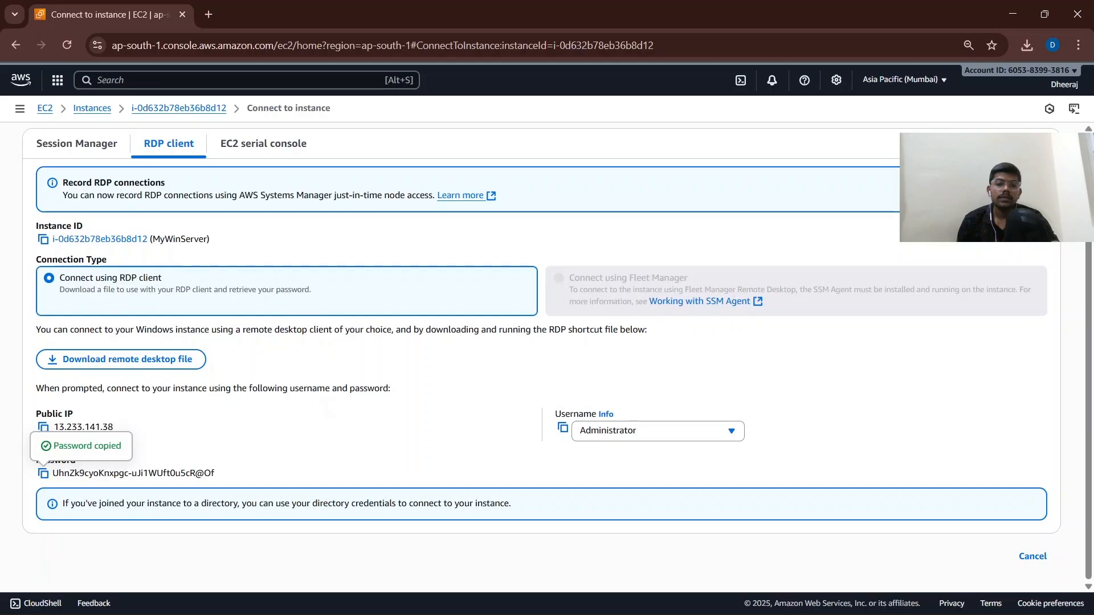
pyautogui.hotkey('alt', 'Tab')
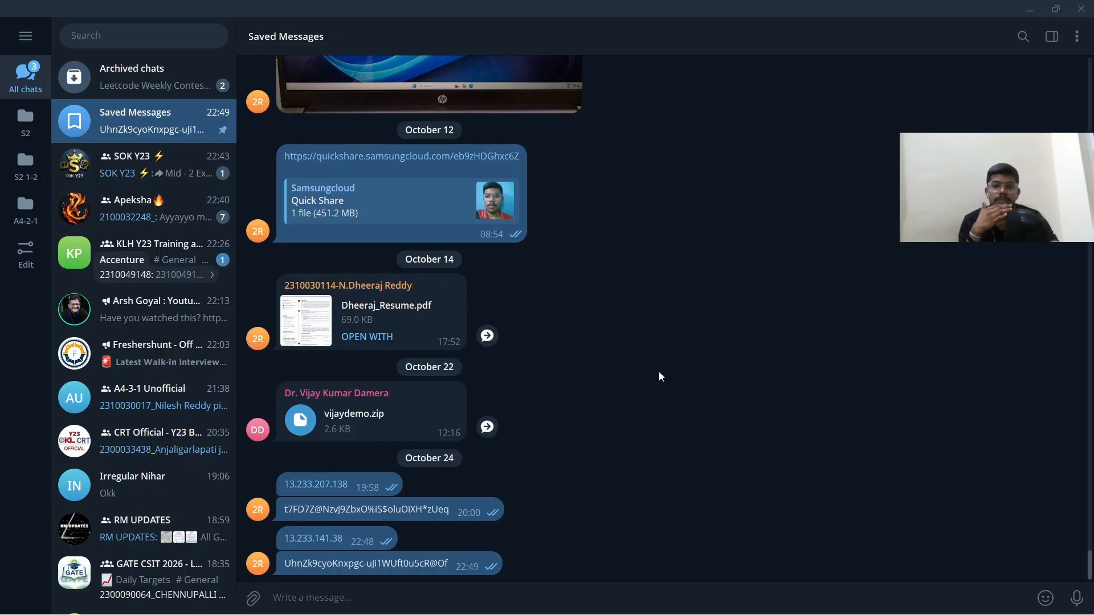
pyautogui.hotkey('alt', 'Tab')
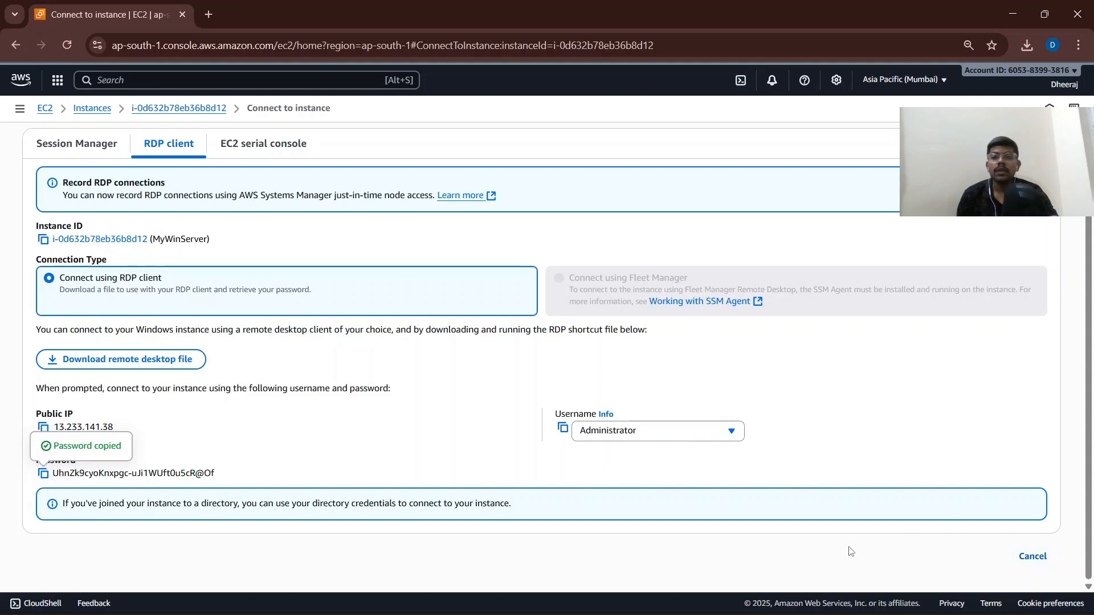
pyautogui.scroll(2, 754, 552)
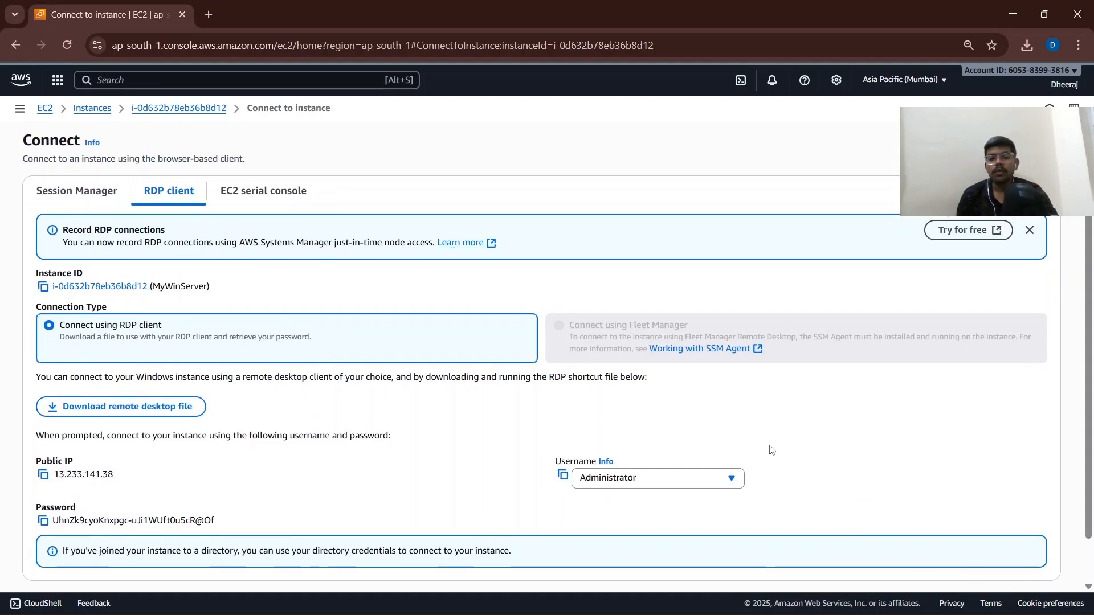
pyautogui.scroll(-2, 826, 449)
pyautogui.scroll(2, 283, 423)
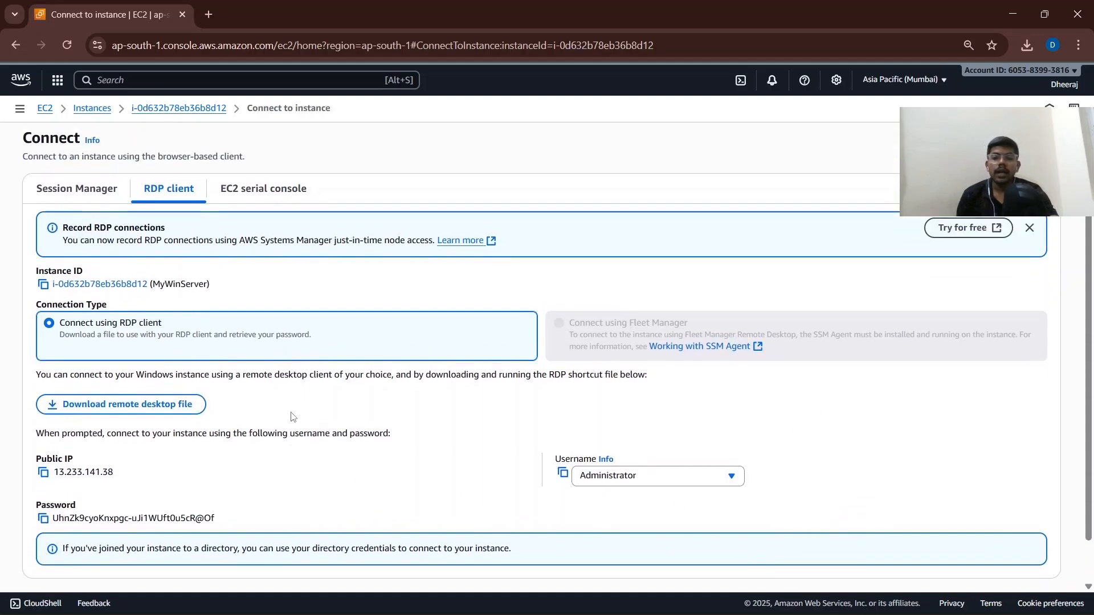
# Return to the EC2 instances list and launch Remote Desktop Connection on the local computer.
pyautogui.click(106, 192)
pyautogui.click(93, 117)
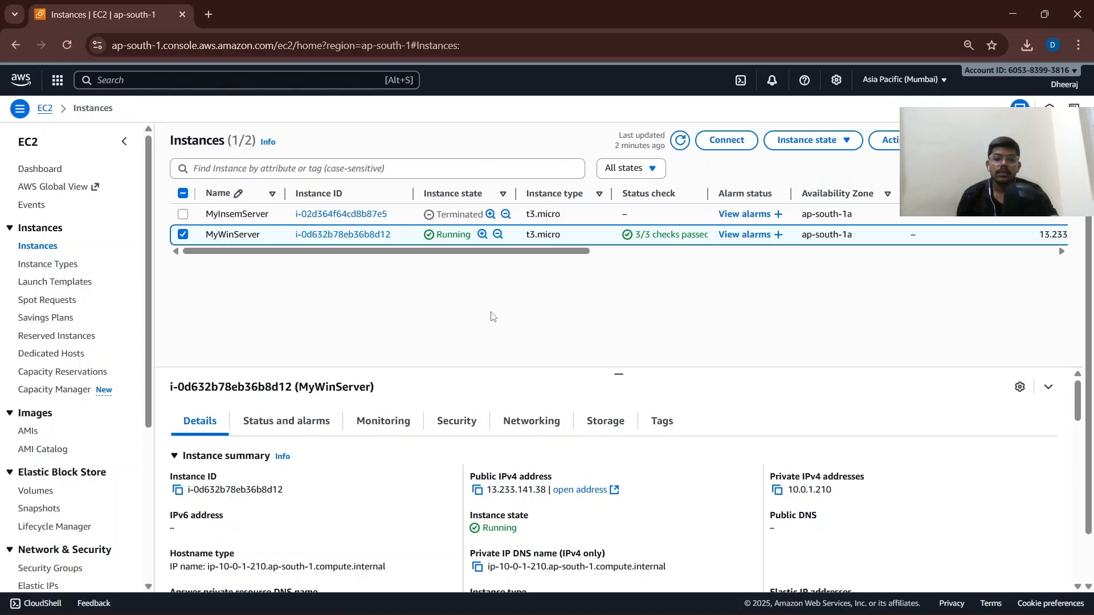
pyautogui.press('super')
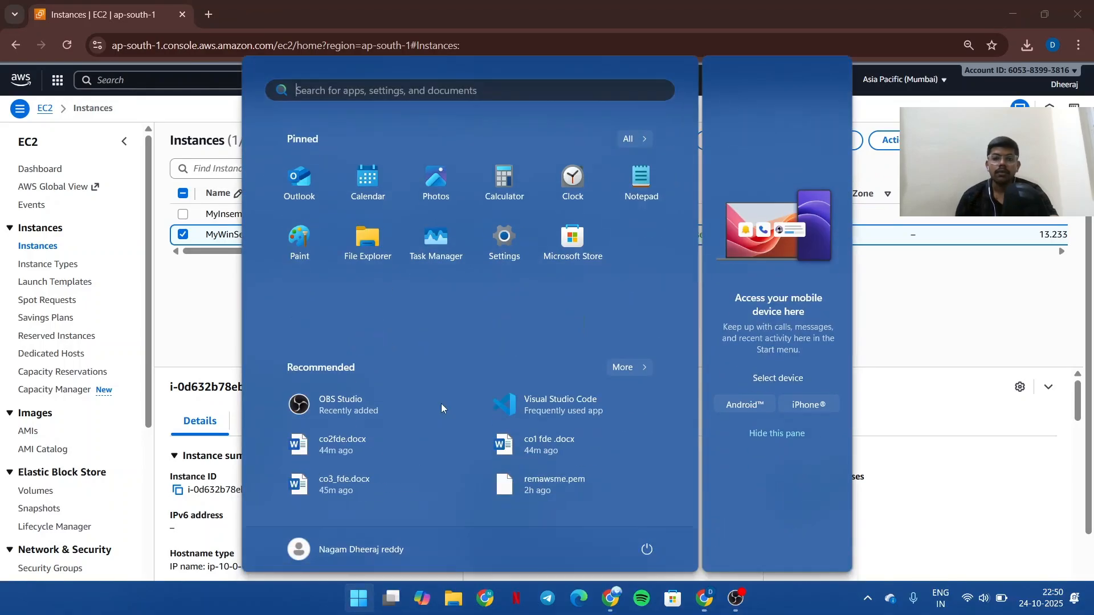
pyautogui.write('remo')
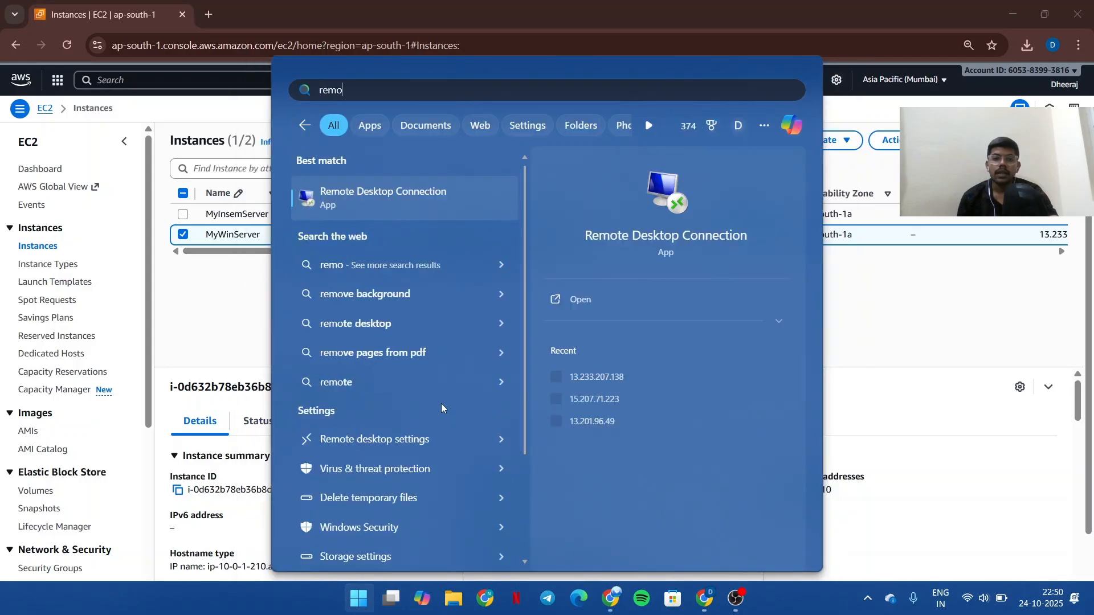
pyautogui.press('Return')
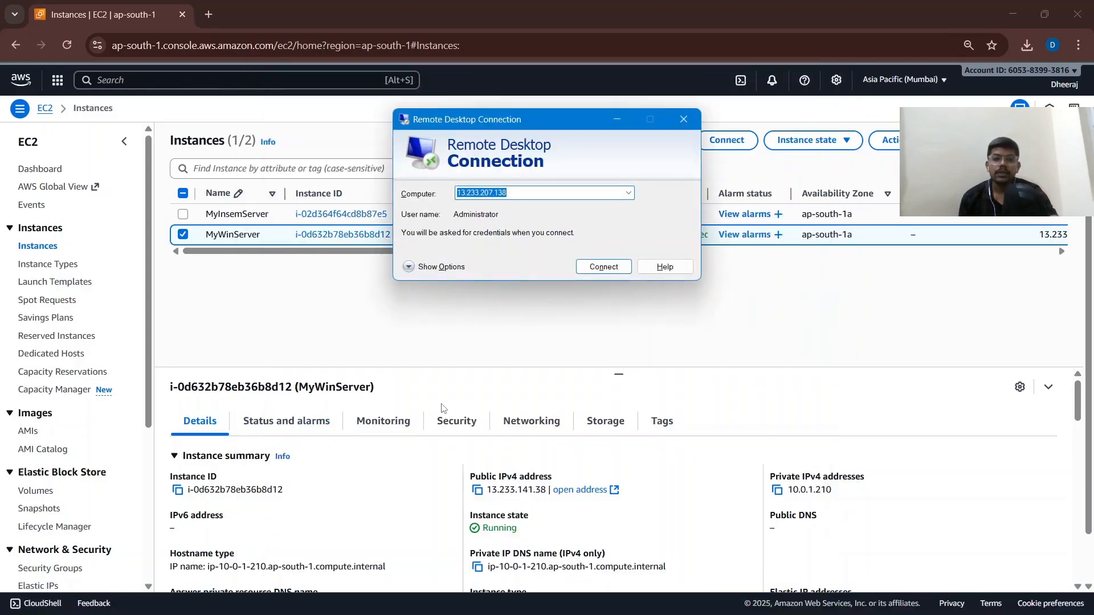
# Switch to Telegram and open the Saved Messages chat holding the instance's IP address and password.
pyautogui.hotkey('alt', 'Tab')
pyautogui.hotkey('alt', 'Tab')
pyautogui.hotkey('alt', 'Tab')
pyautogui.hotkey('alt', 'Tab')
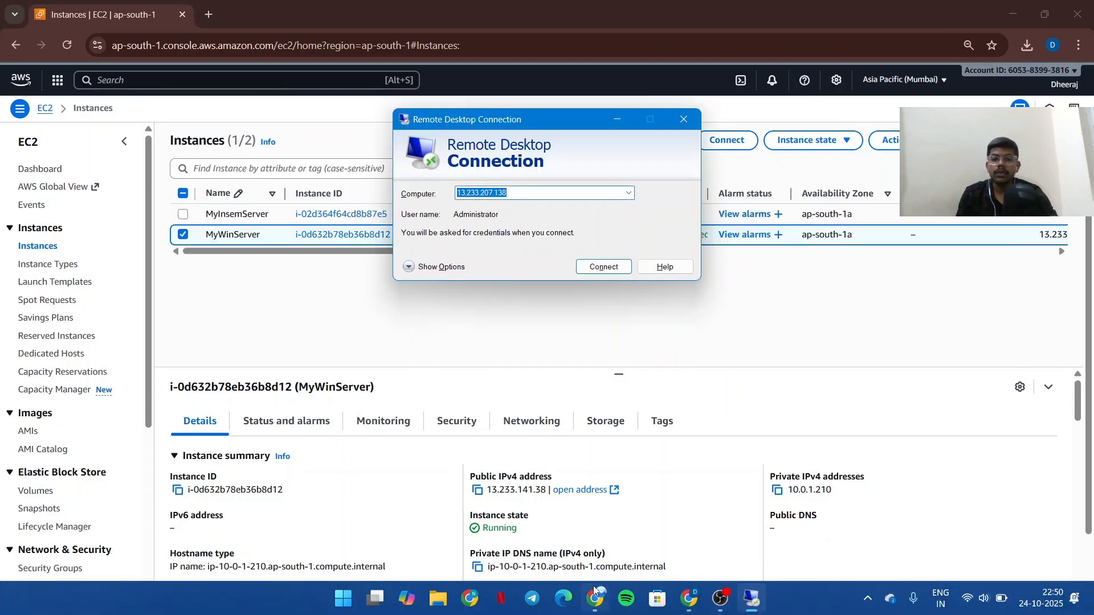
pyautogui.click(532, 598)
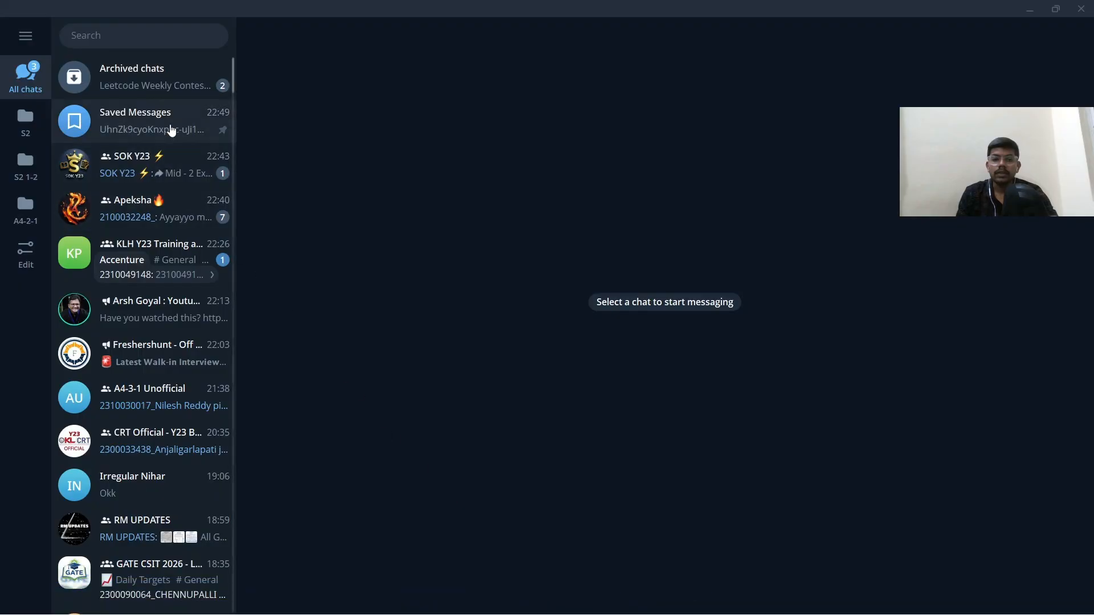
pyautogui.click(151, 121)
# Try to use the copied link of the 13.233.141.38 message as the computer name in Remote Desktop Connection.
pyautogui.rightClick(346, 540)
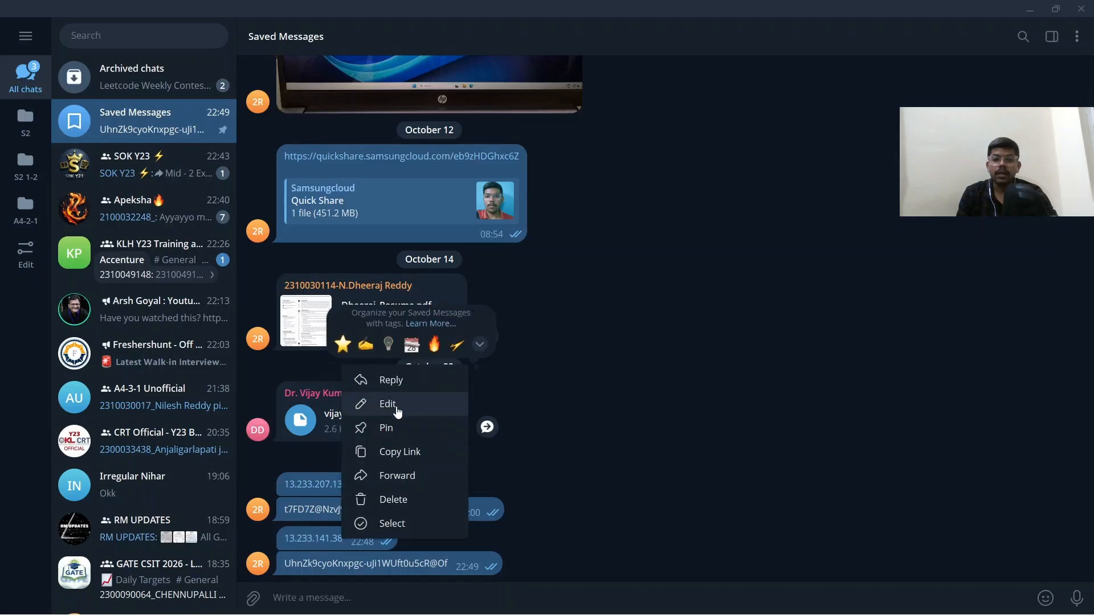
pyautogui.click(404, 453)
pyautogui.hotkey('alt', 'Tab')
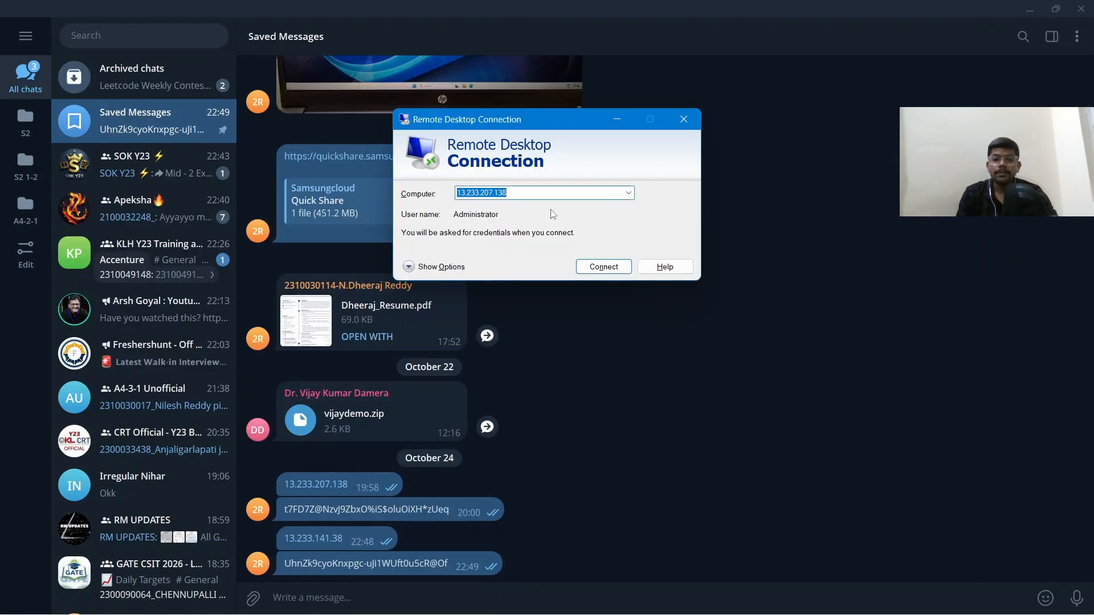
pyautogui.hotkey('ctrl', 'v')
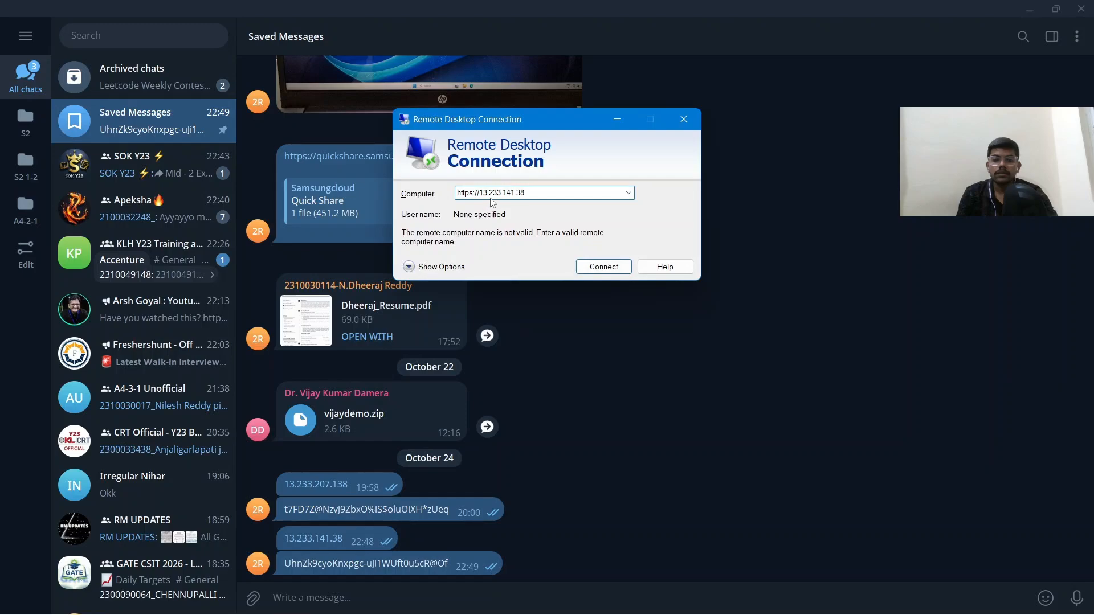
# Copy the plain address 13.233.141.38 from Saved Messages, set it as the Remote Desktop computer, and start the connection.
pyautogui.hotkey('alt', 'Tab')
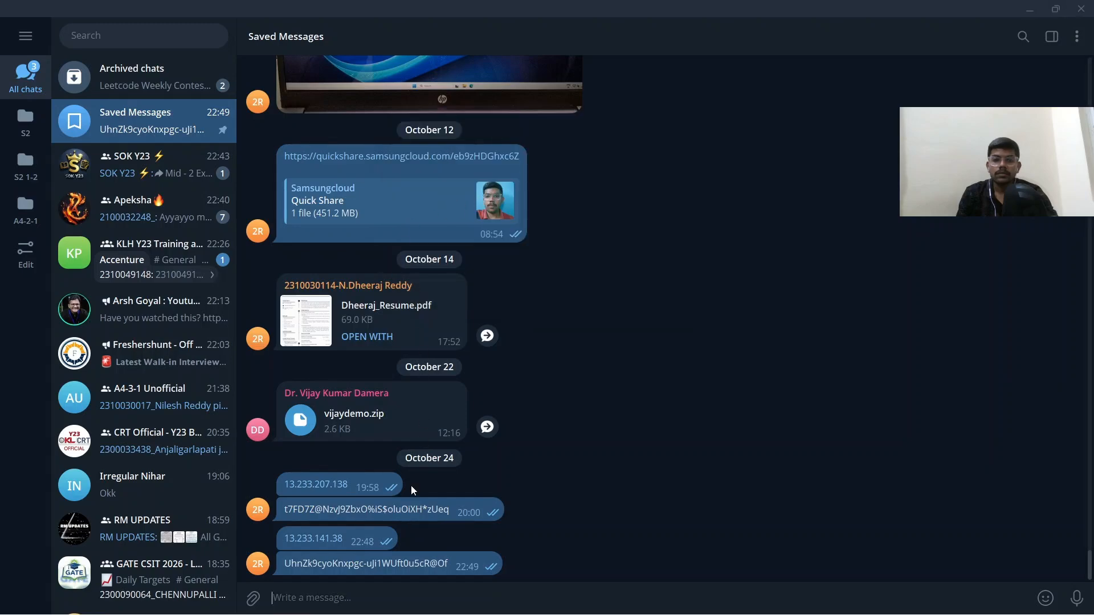
pyautogui.moveTo(343, 540); pyautogui.dragTo(284, 540)
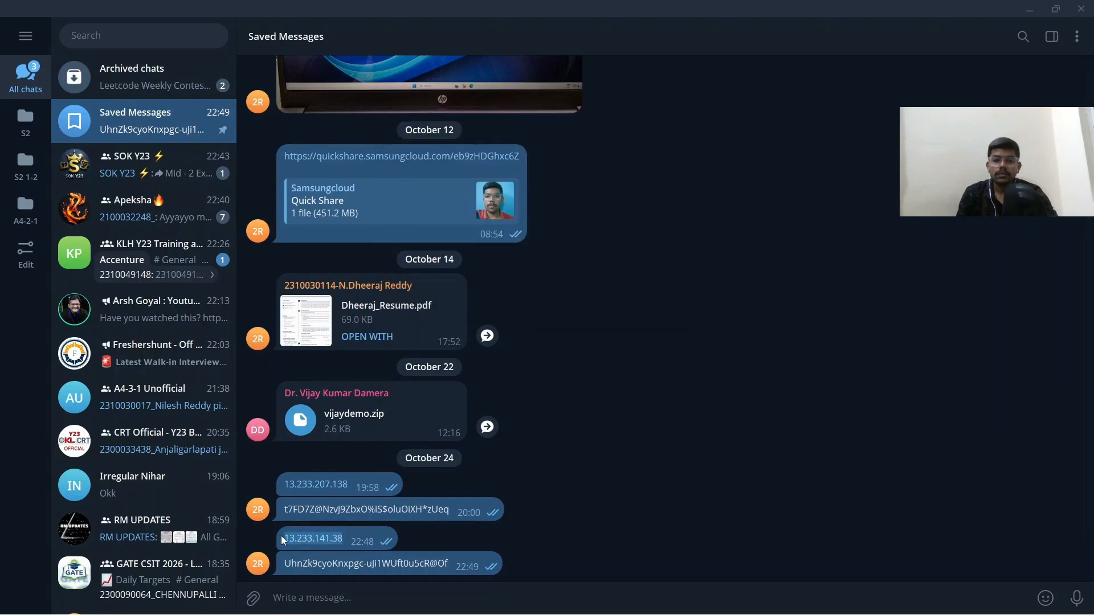
pyautogui.hotkey('alt', 'Tab')
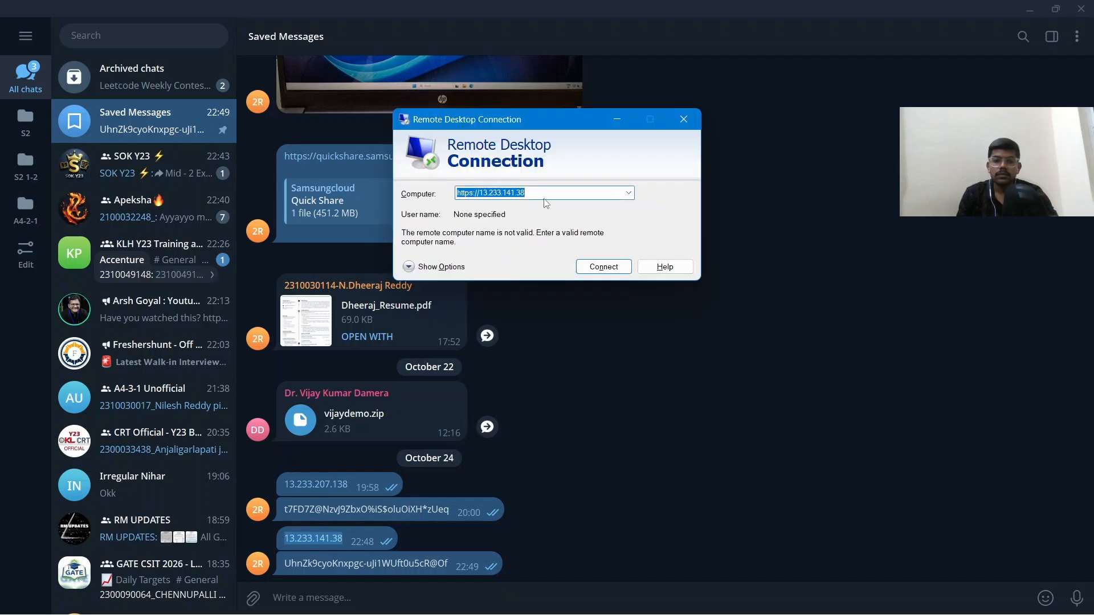
pyautogui.hotkey('ctrl', 'v')
pyautogui.click(603, 266)
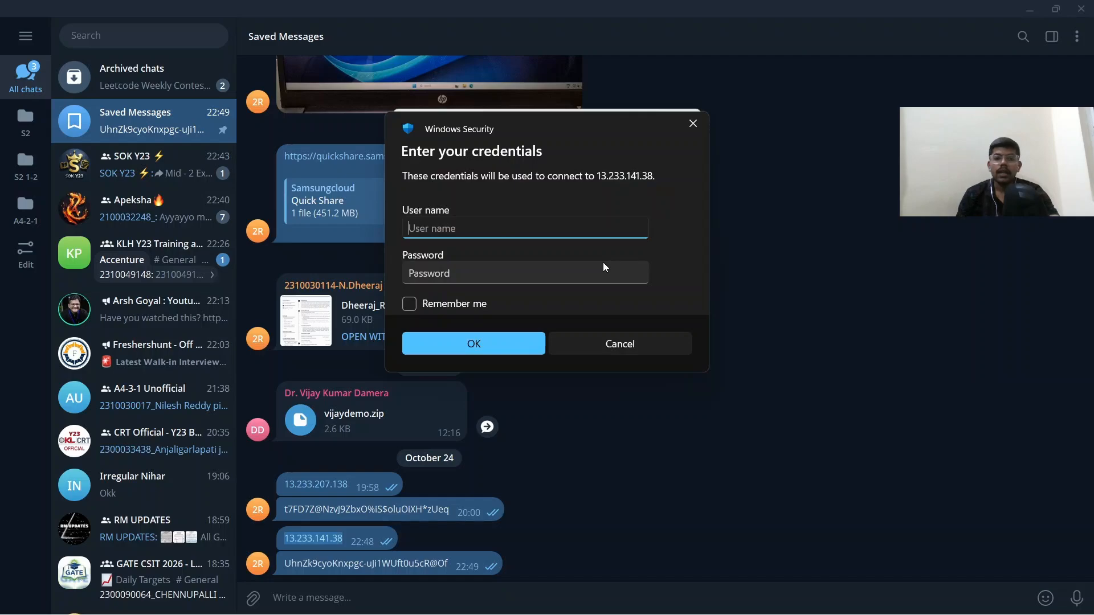
# Enter Administrator as the user name for the remote connection and go to the password field.
pyautogui.write('A')
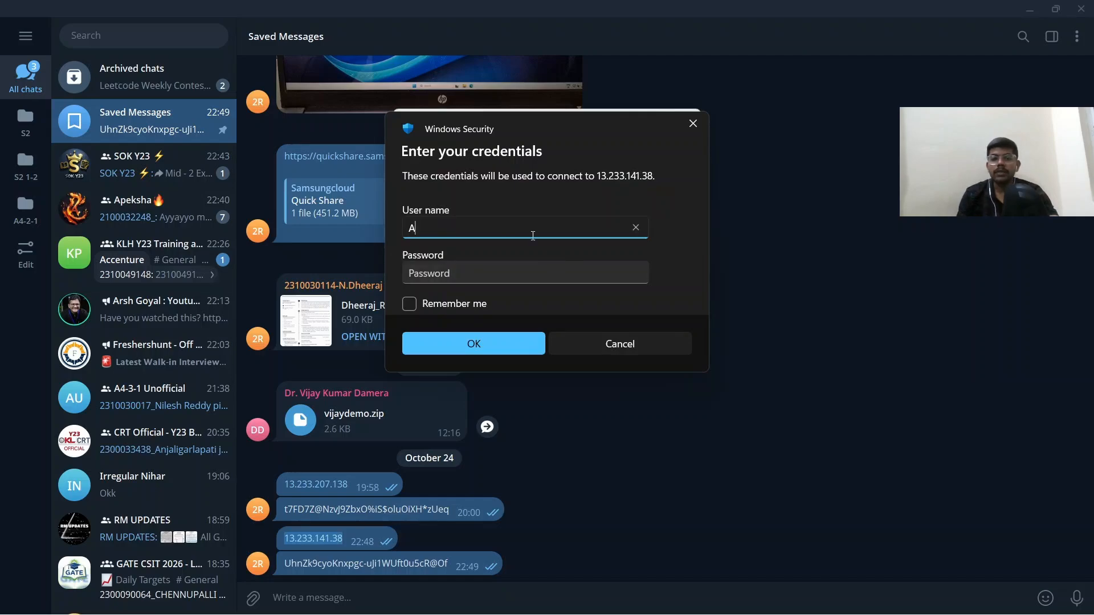
pyautogui.write('dministrator')
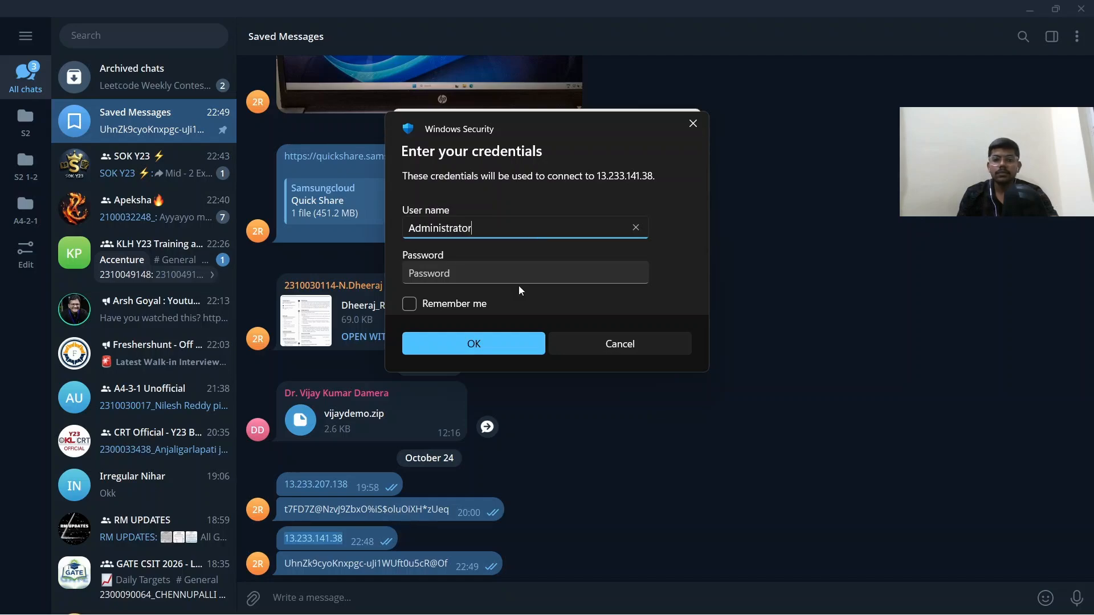
pyautogui.click(522, 275)
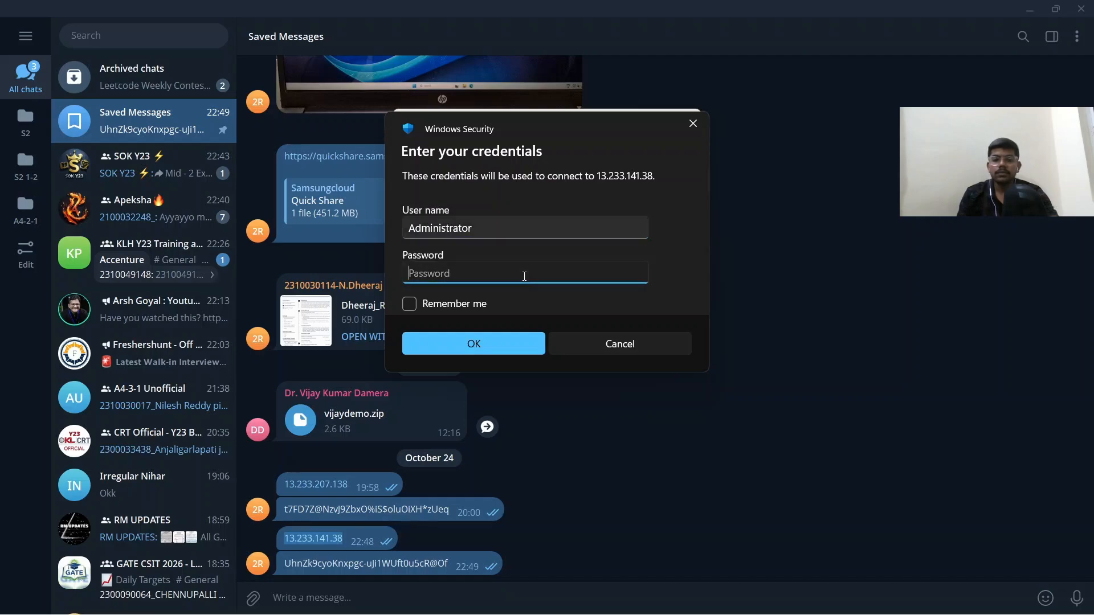
# Copy the instance password from Saved Messages, paste it into the password field, and submit the credentials.
pyautogui.rightClick(420, 564)
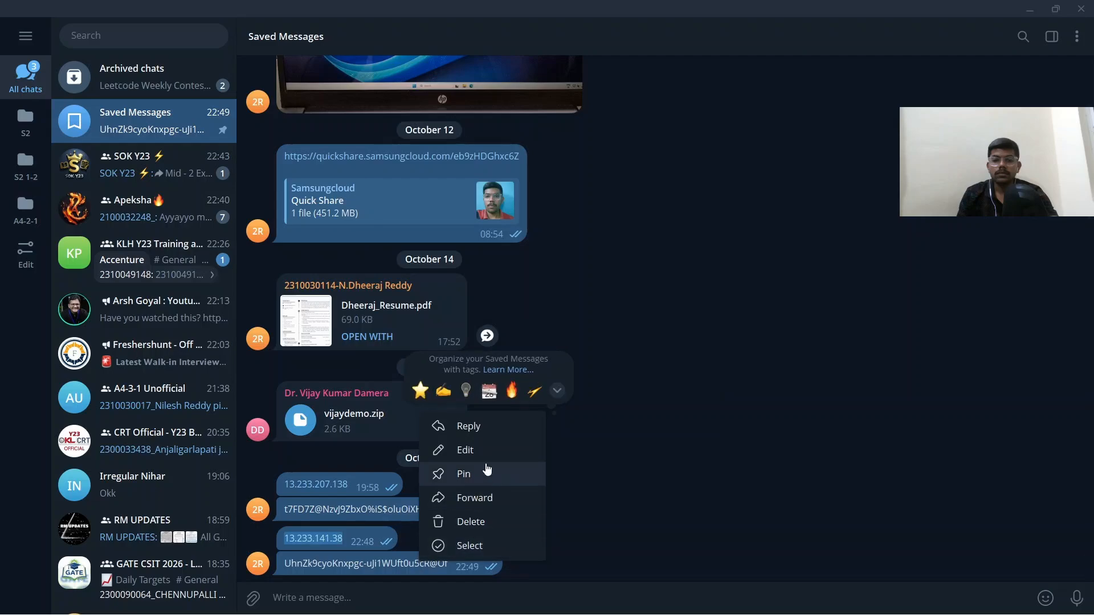
pyautogui.click(650, 521)
pyautogui.click(397, 565)
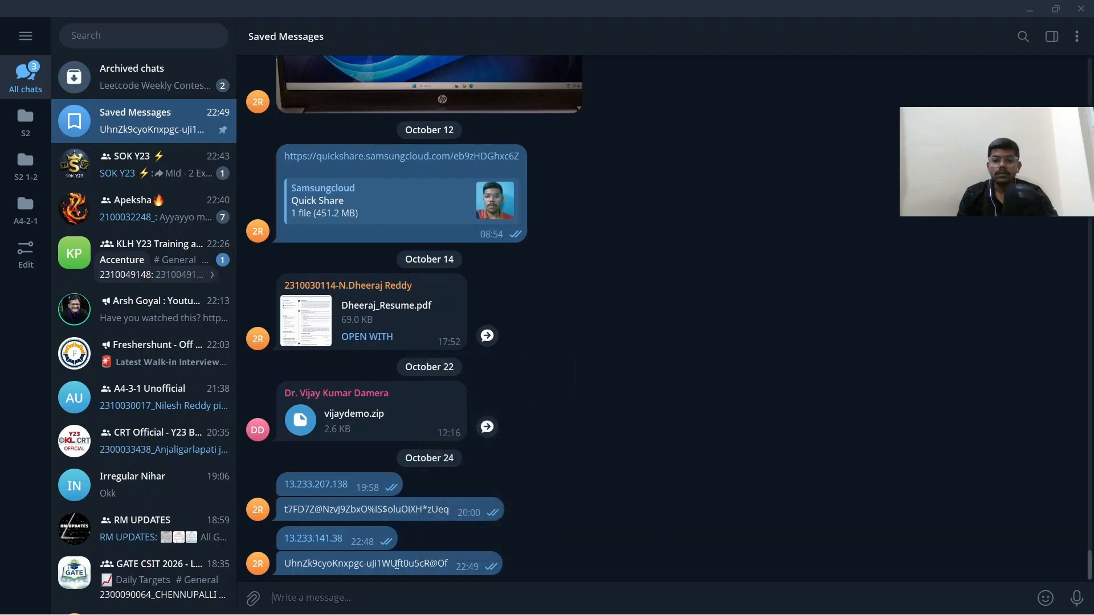
pyautogui.rightClick(397, 566)
pyautogui.click(481, 475)
pyautogui.hotkey('alt', 'Tab')
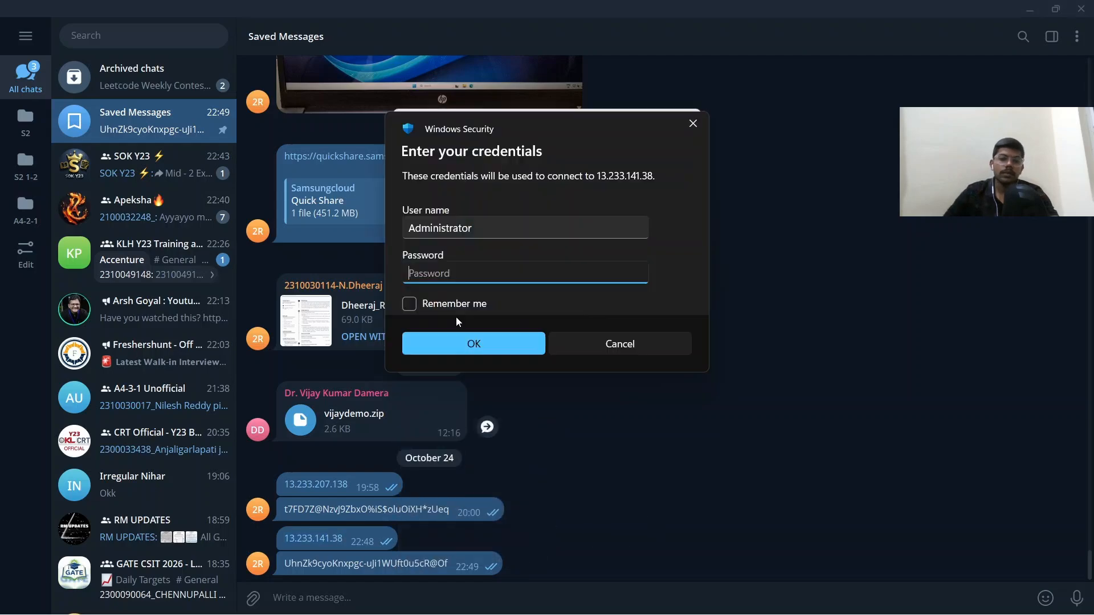
pyautogui.hotkey('ctrl', 'v')
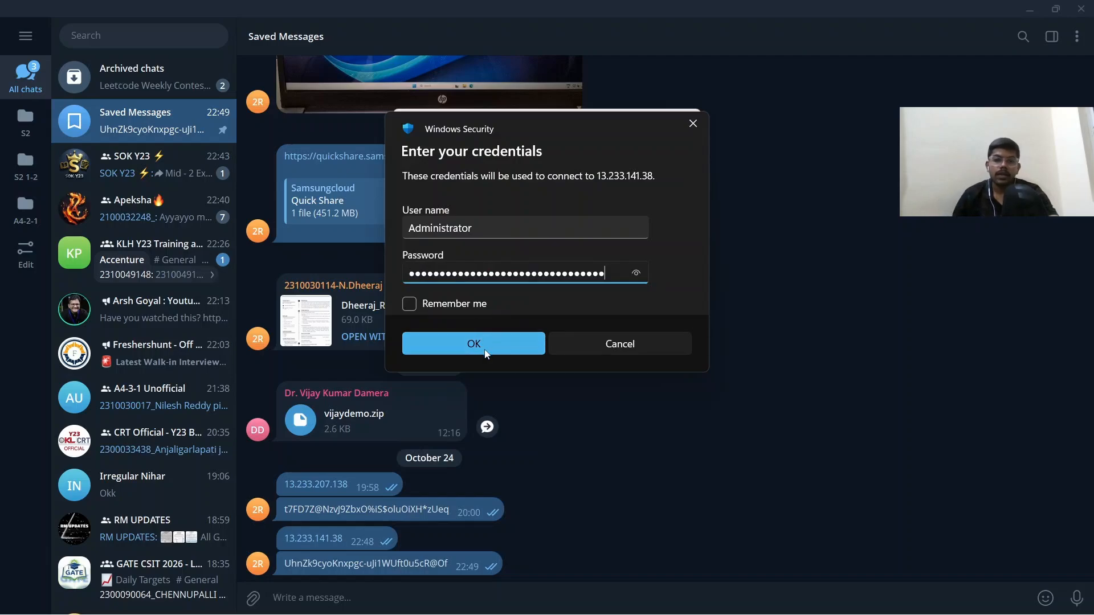
pyautogui.click(484, 349)
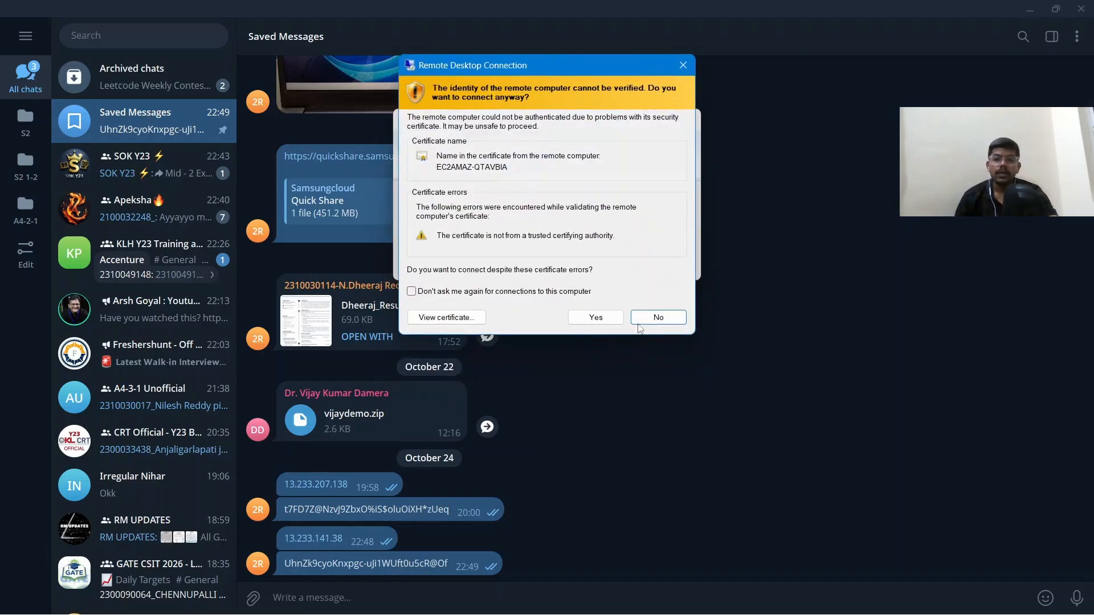
# Accept the unverified certificate to connect to the remote computer, and open Command Prompt on its desktop.
pyautogui.click(606, 321)
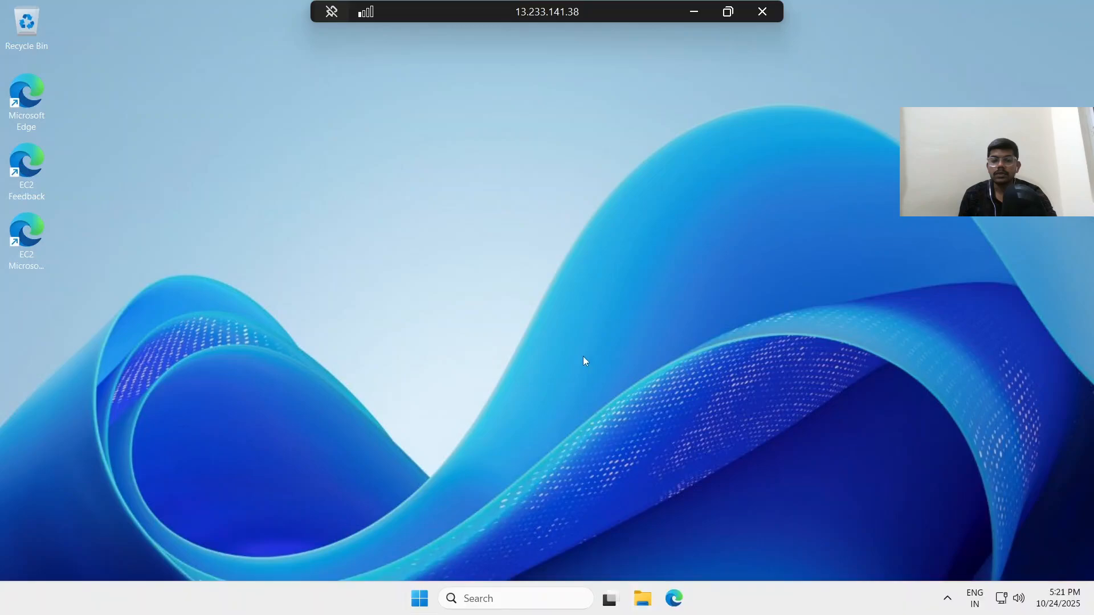
pyautogui.click(501, 603)
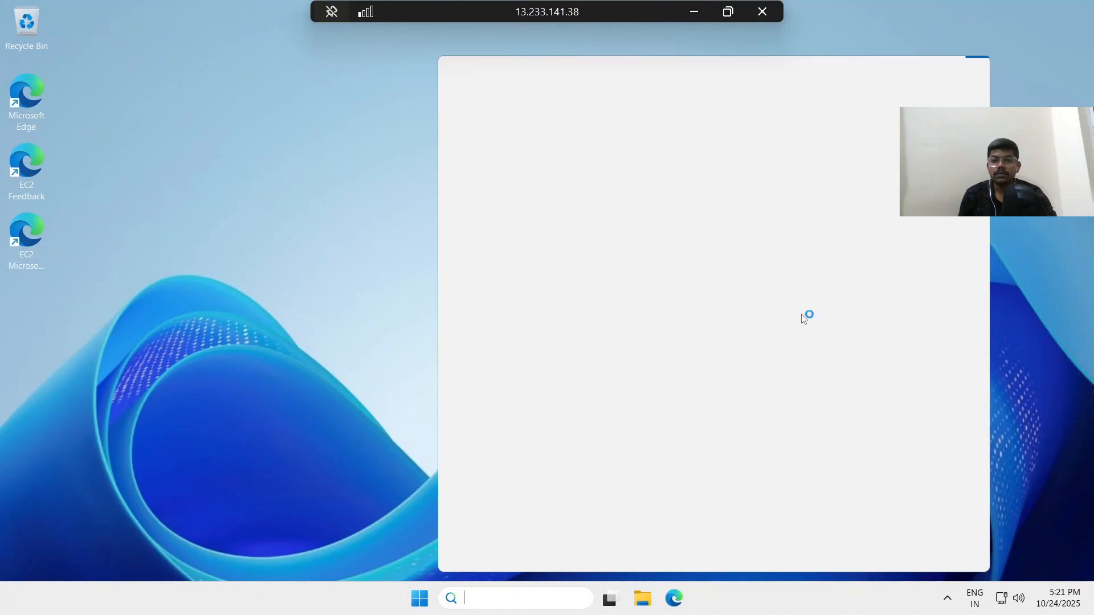
pyautogui.write('command ')
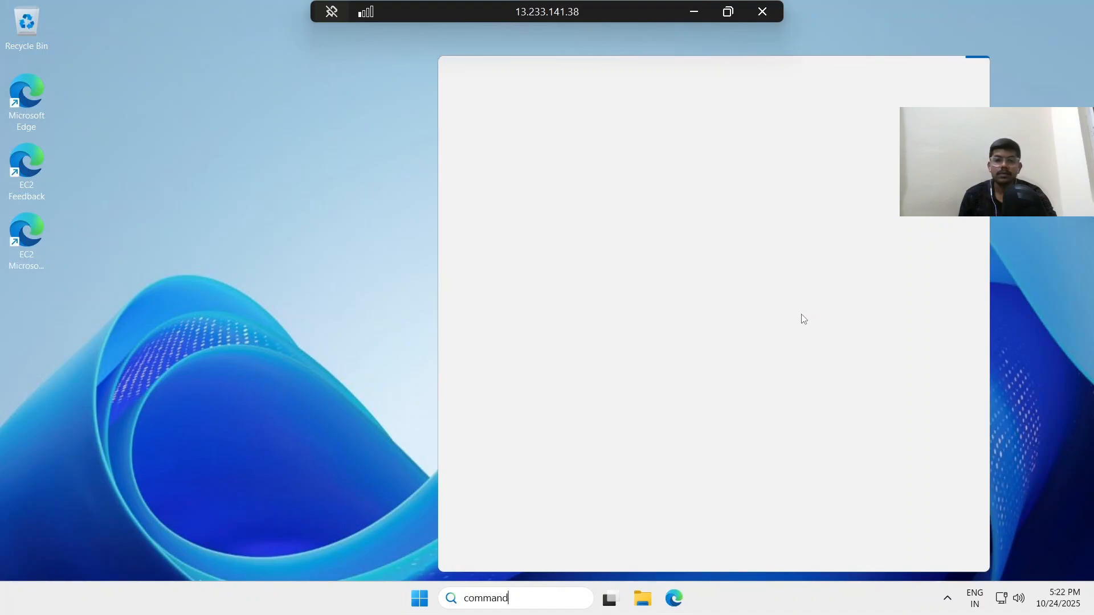
pyautogui.write('prompt')
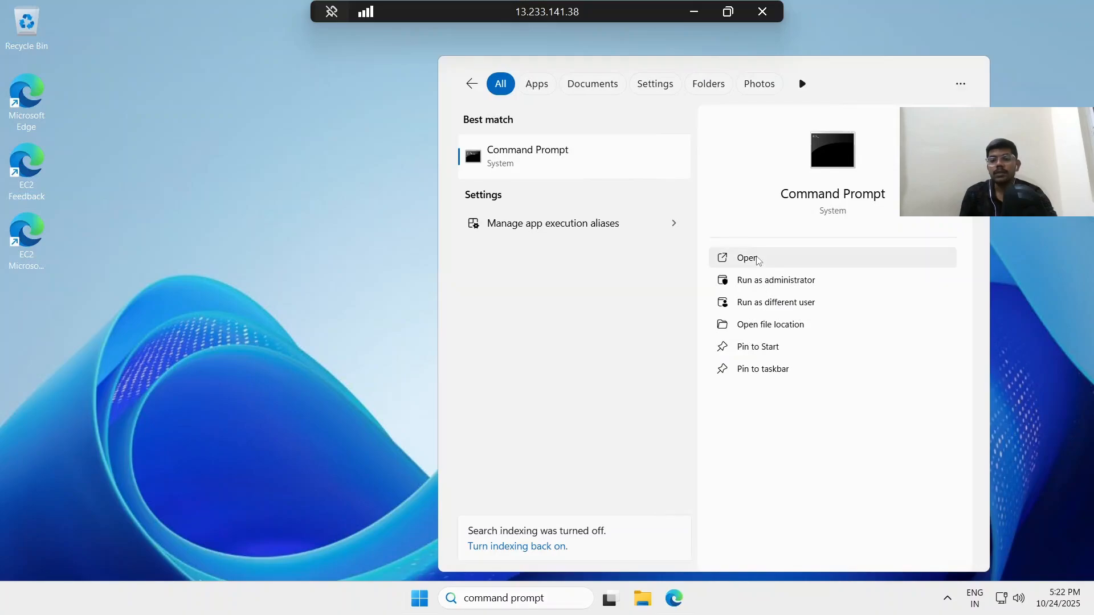
pyautogui.click(758, 260)
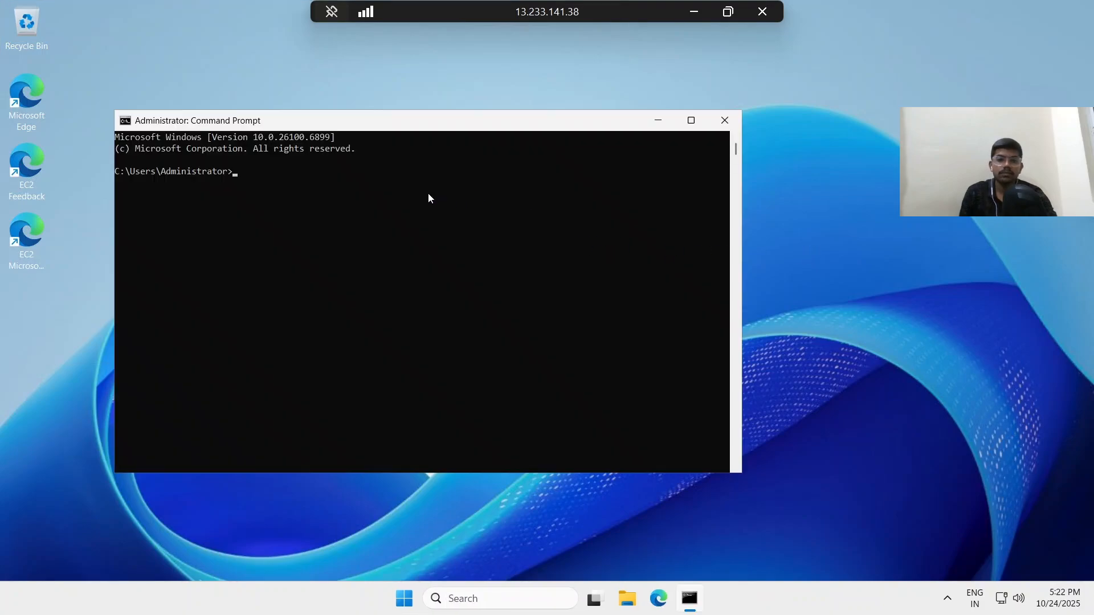
# Run ipconfig in Command Prompt and review the Ethernet adapter's IP configuration.
pyautogui.write('ipconfig')
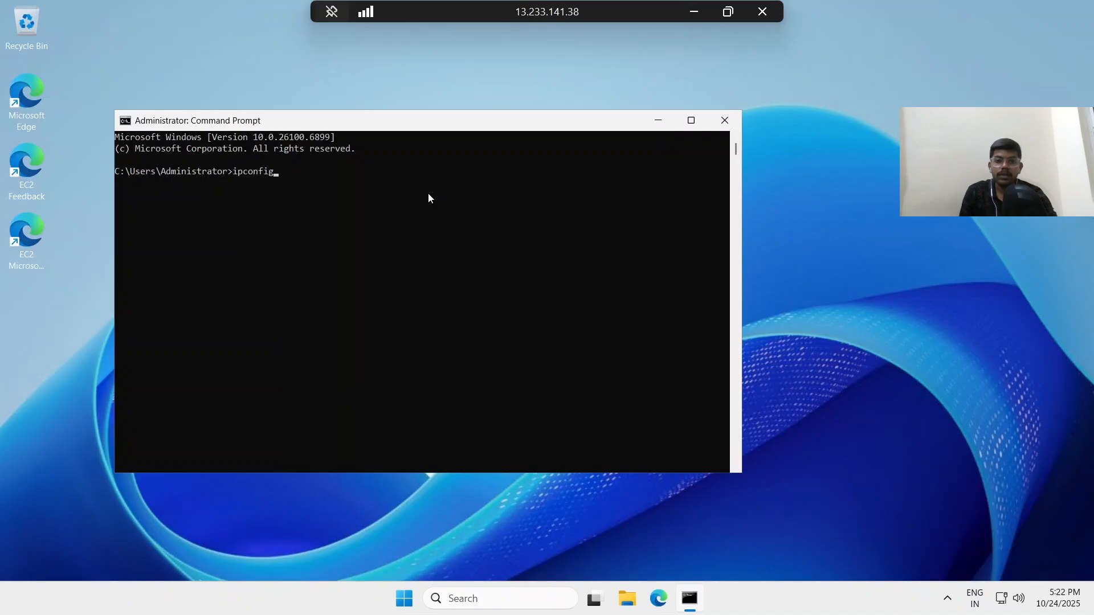
pyautogui.press('Return')
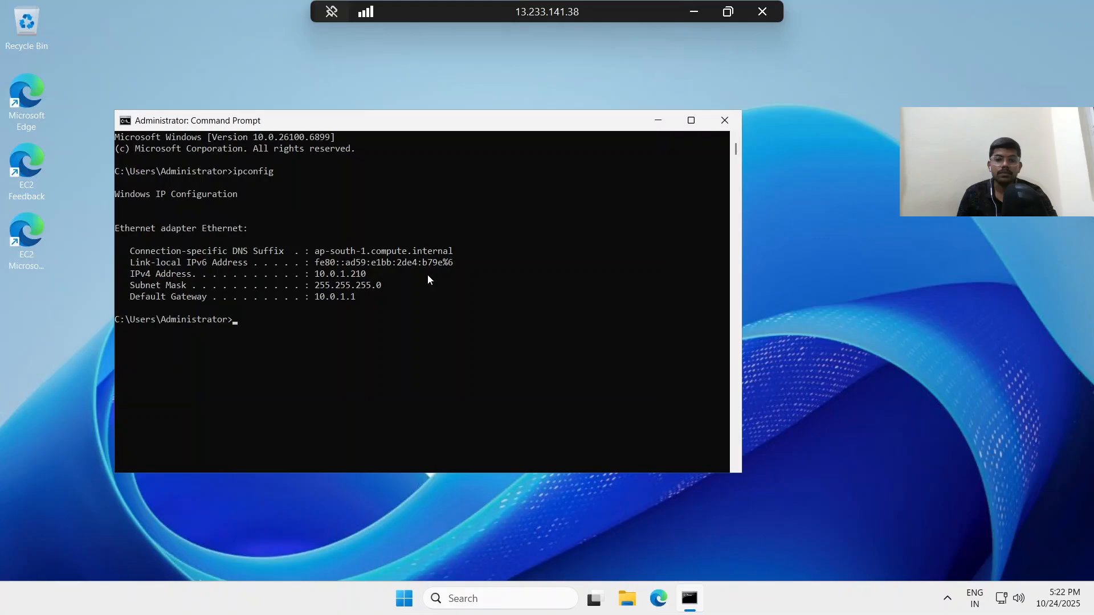
pyautogui.scroll(-3, 545, 225)
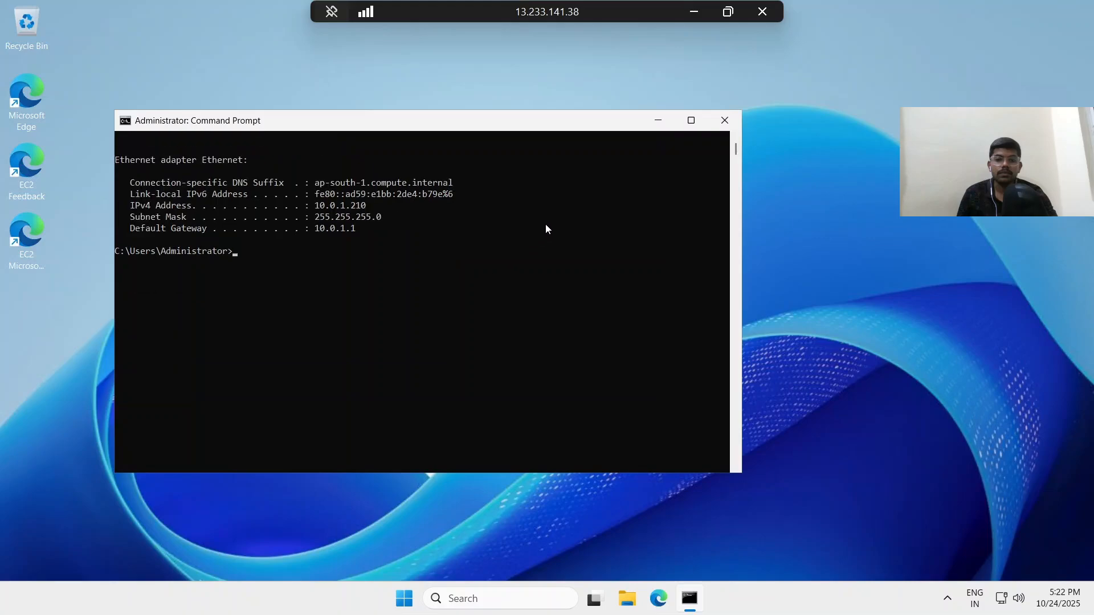
pyautogui.scroll(3, 545, 225)
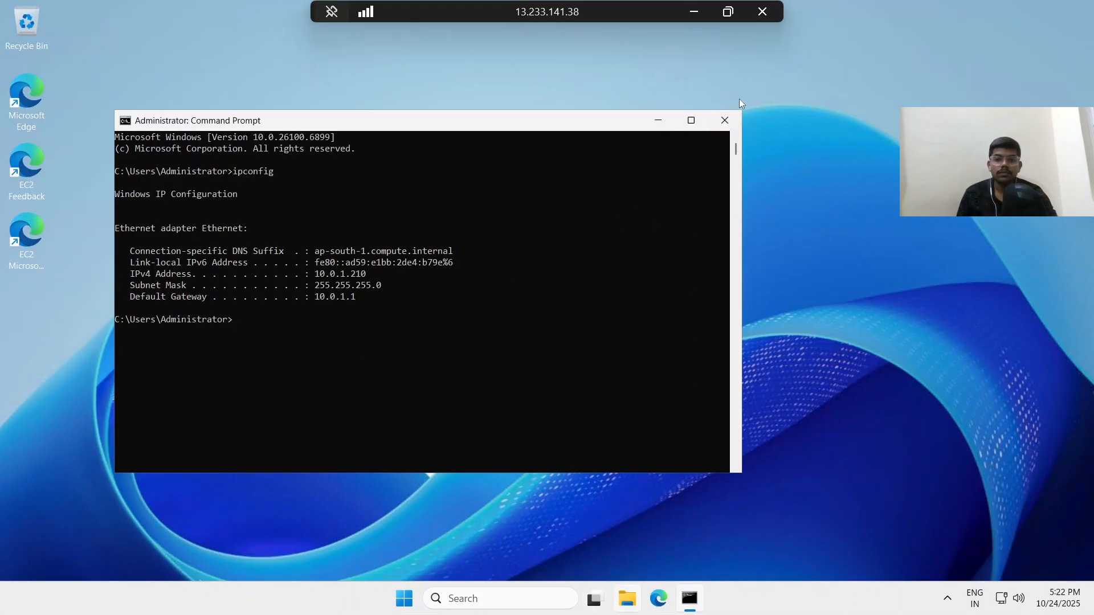
# Close Command Prompt and disconnect the Remote Desktop session to 13.233.141.38.
pyautogui.click(732, 119)
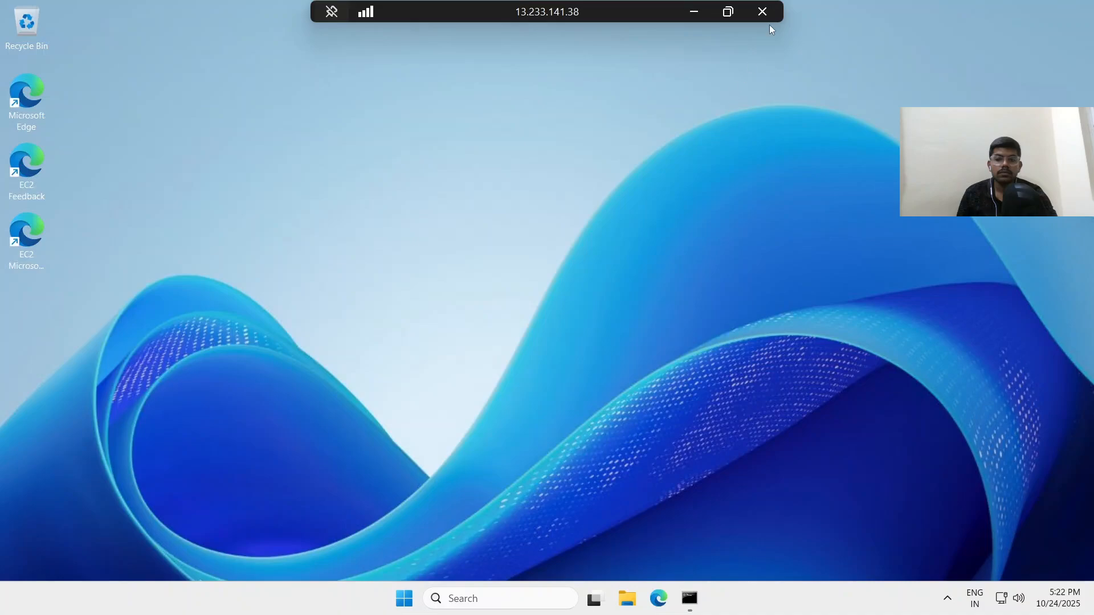
pyautogui.click(762, 11)
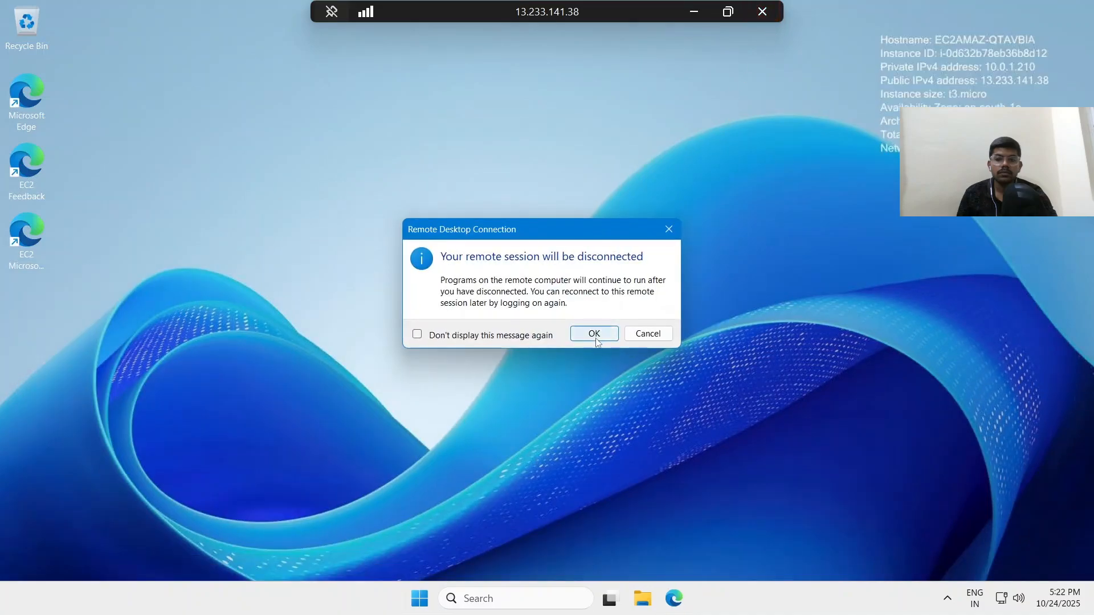